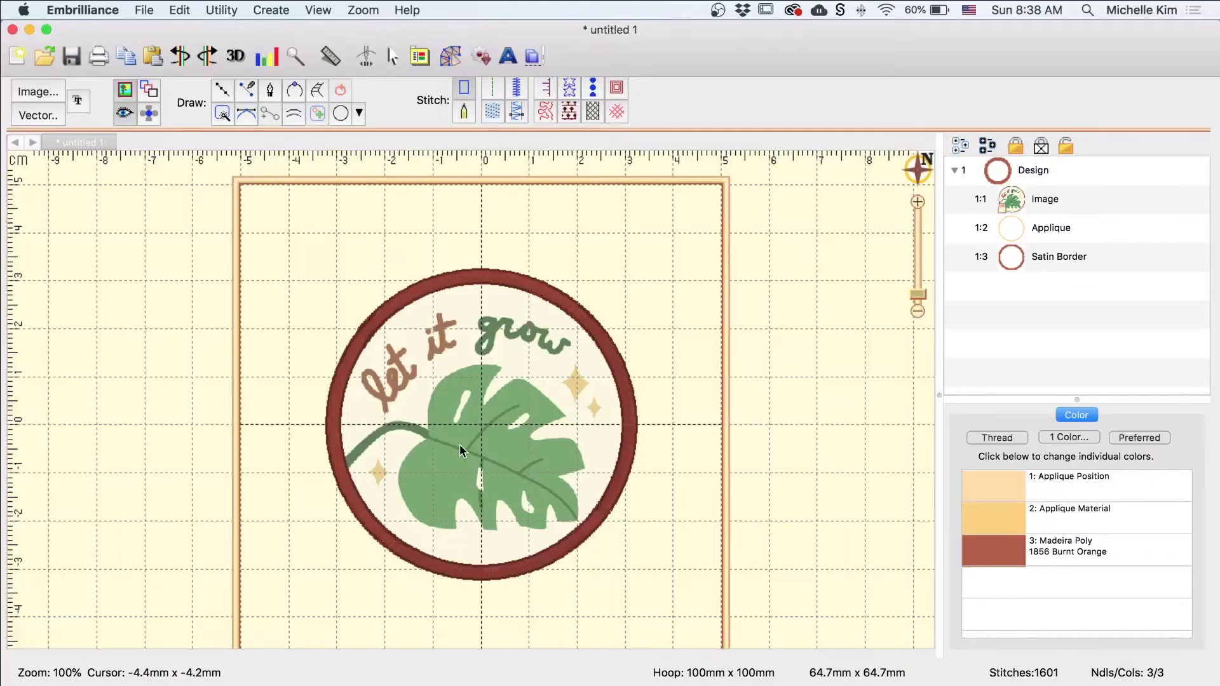
Draw a closed, round Fill-stitch object about 5.5 × 4.8 mm on the leaf, next to where the stem meets it
scroll(459, 444, up, 5)
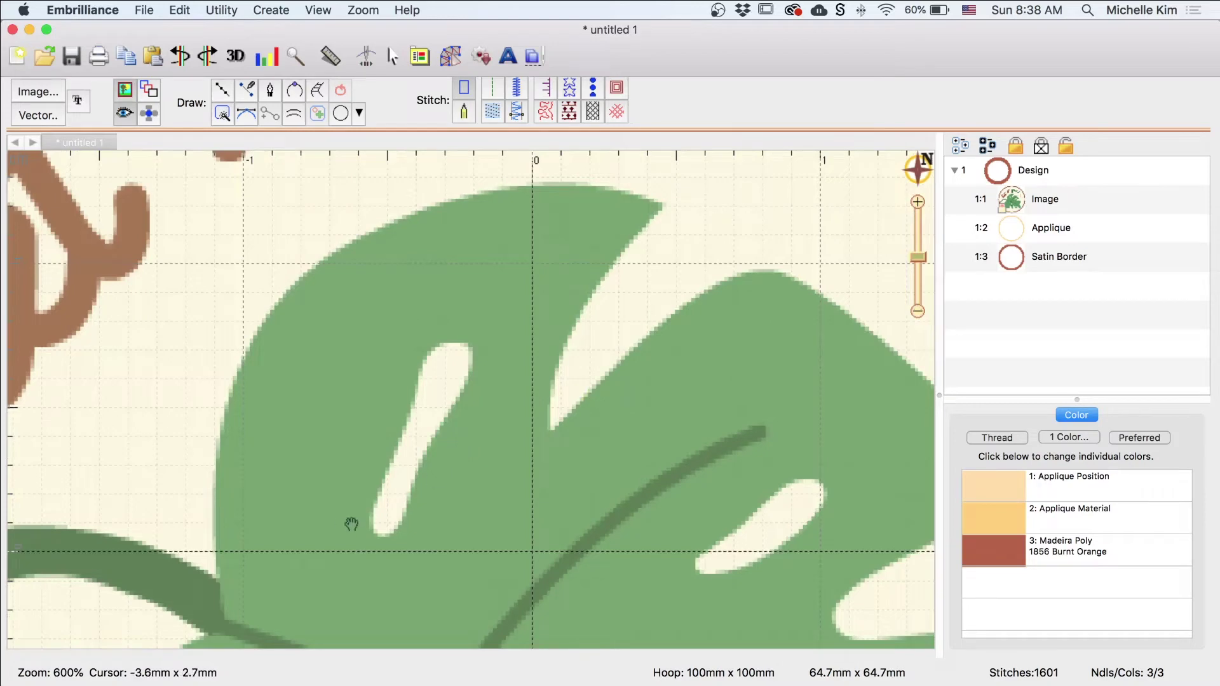
scroll(457, 431, left, 5)
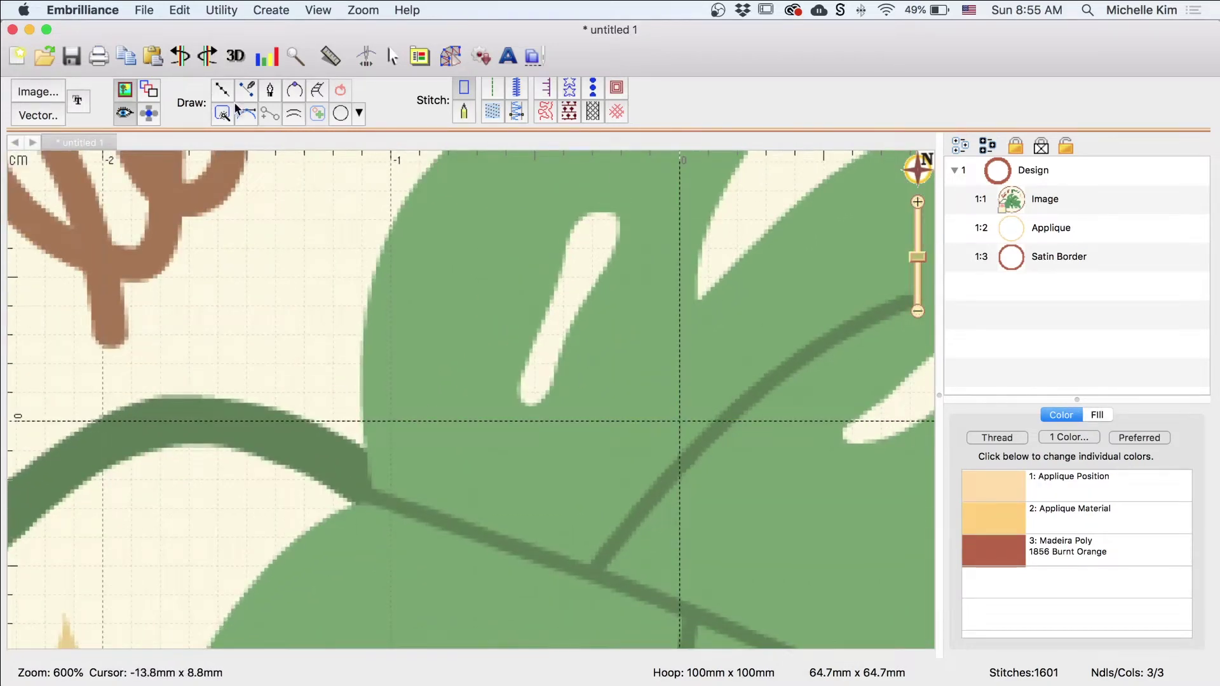
click(222, 90)
click(493, 111)
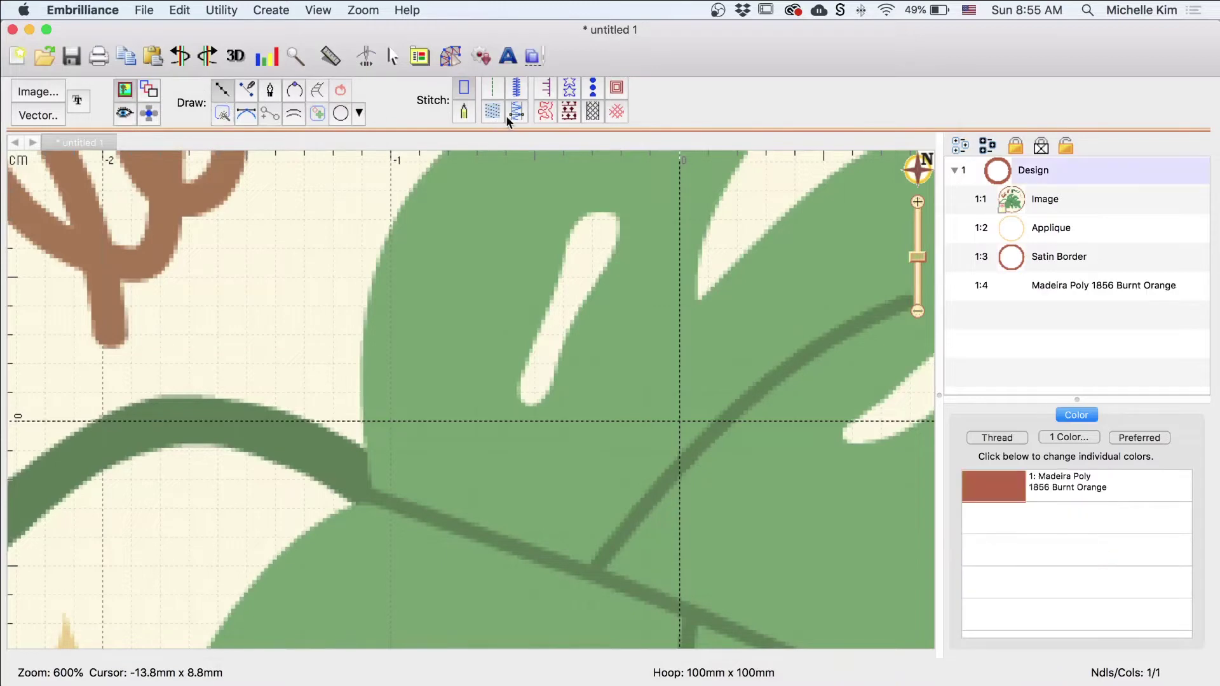
click(374, 518)
click(373, 435)
click(461, 401)
click(521, 474)
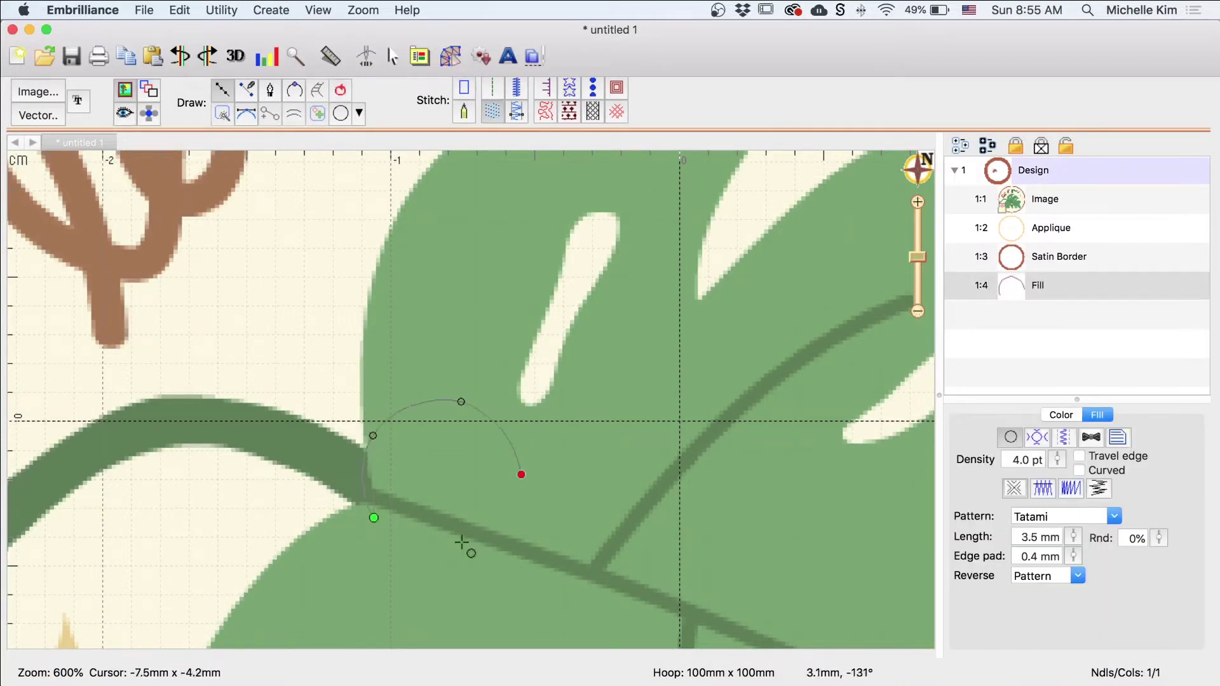
click(462, 544)
click(373, 518)
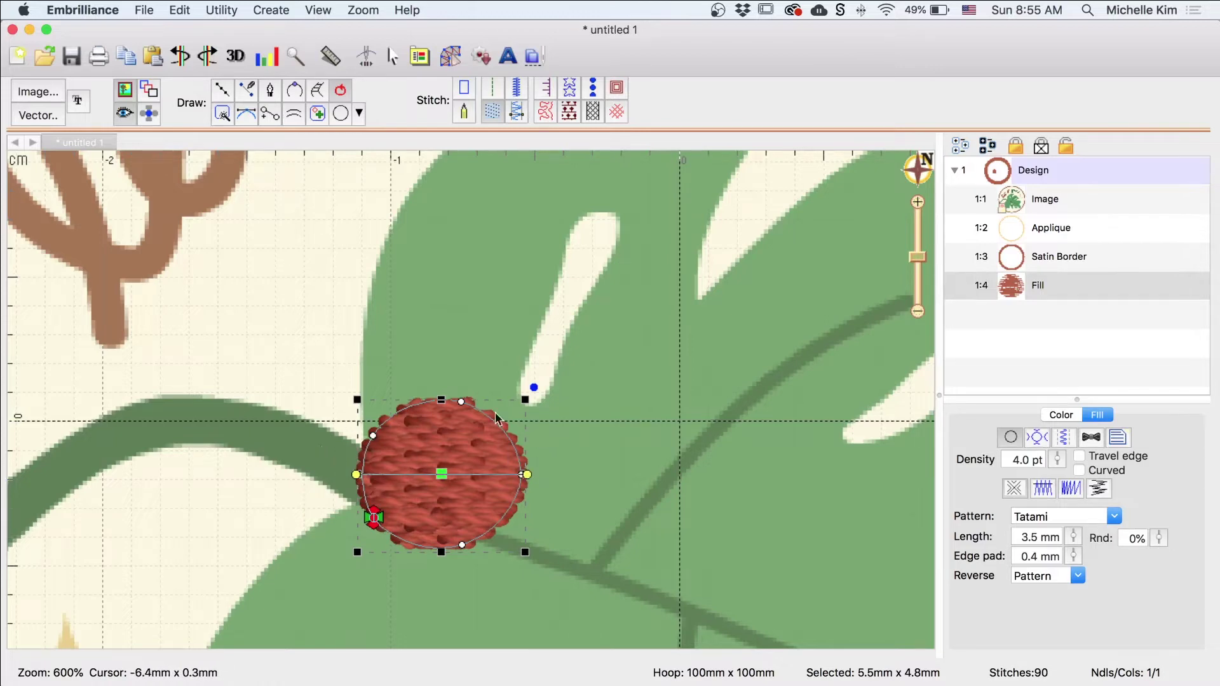
Try tilting the round fill's stitch direction upward, and undo the angle change
drag(527, 475, 502, 421)
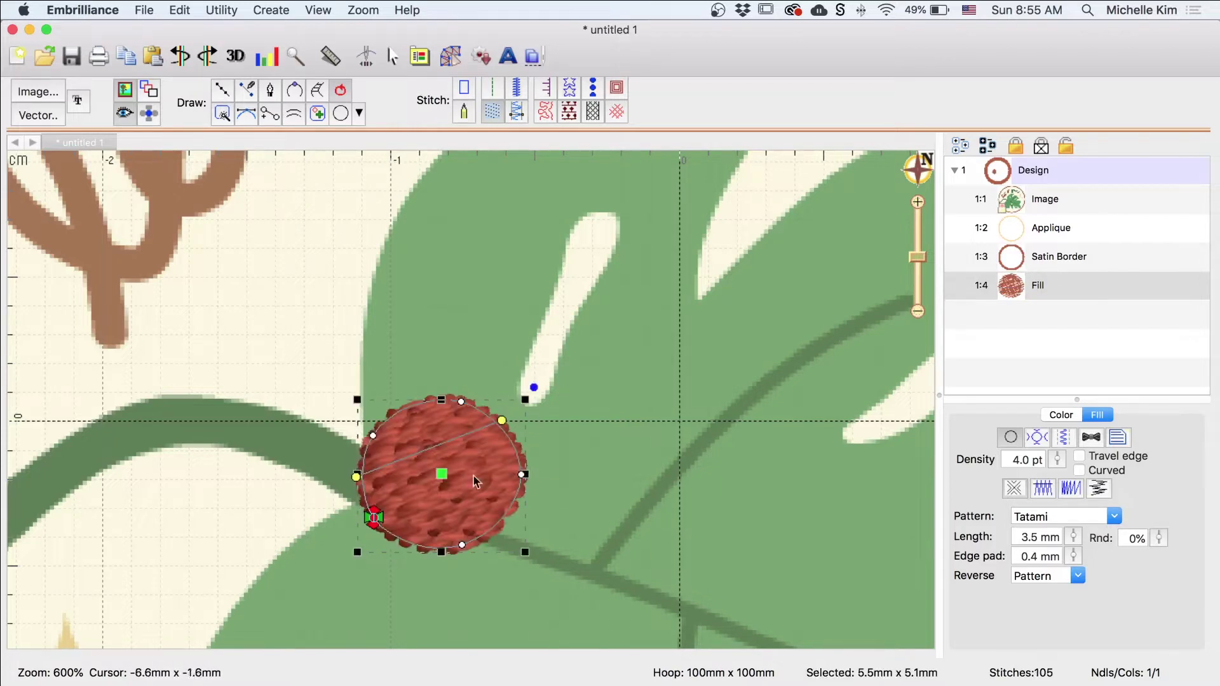
key(super+z)
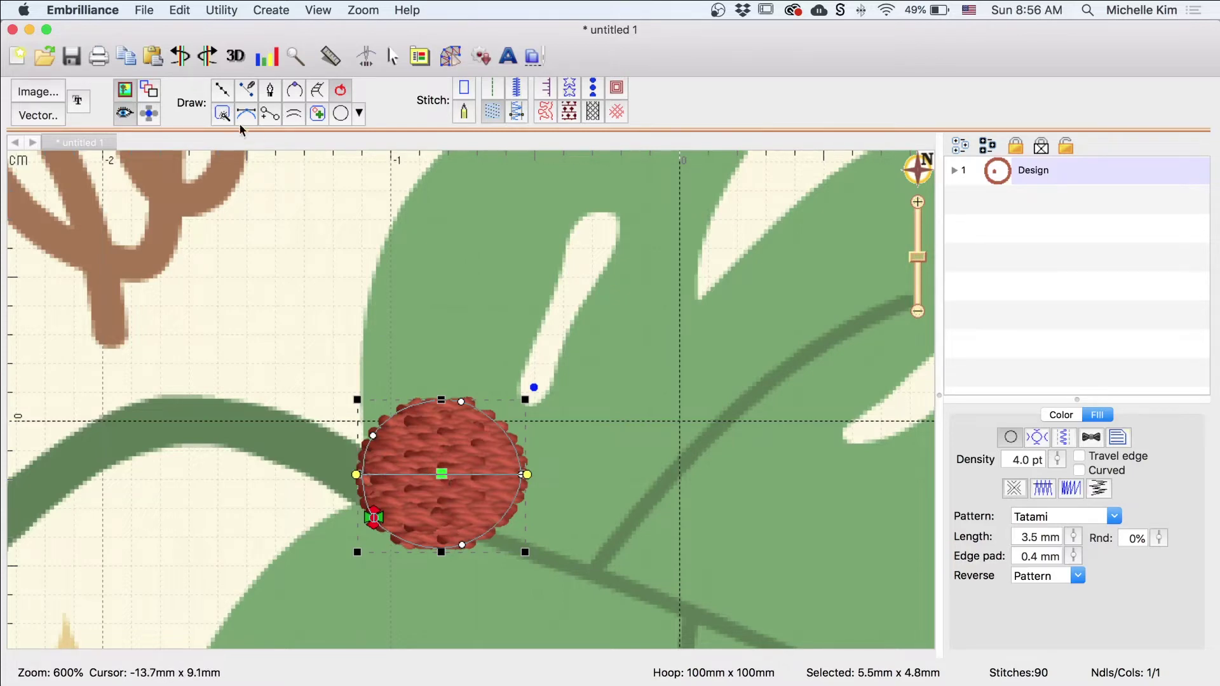
Duplicate the round fill object and place the copy beside it at about the same height, over the vertical center line
click(130, 55)
click(156, 57)
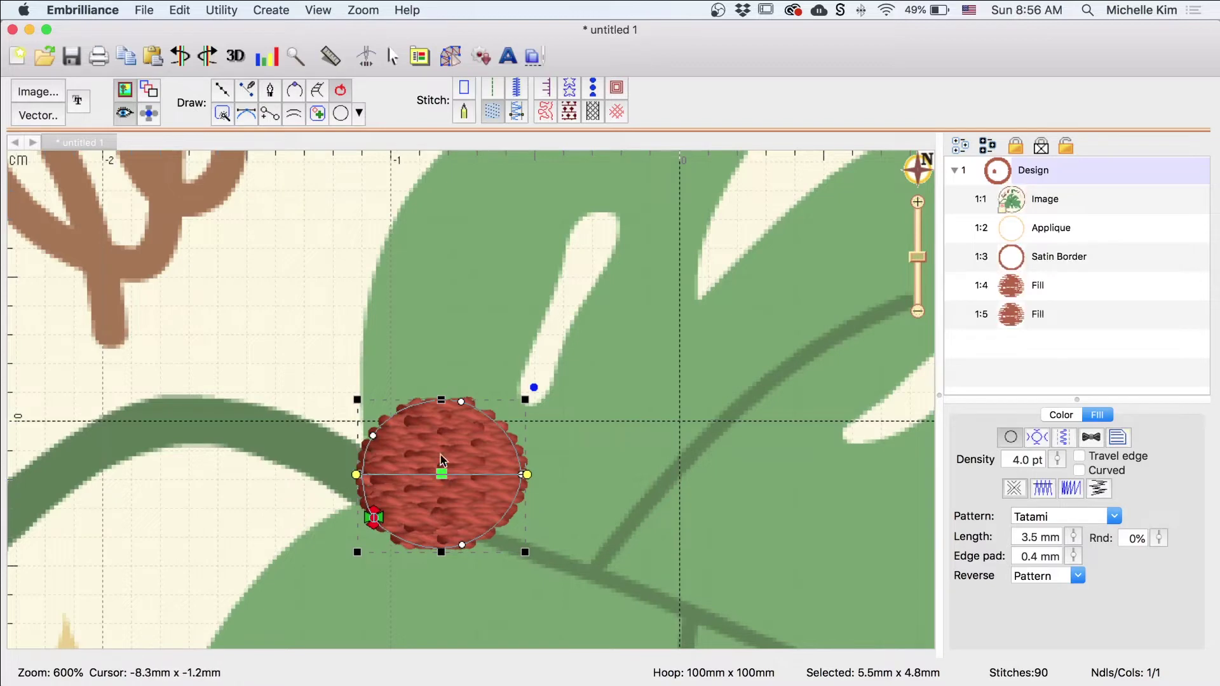
drag(442, 473, 675, 475)
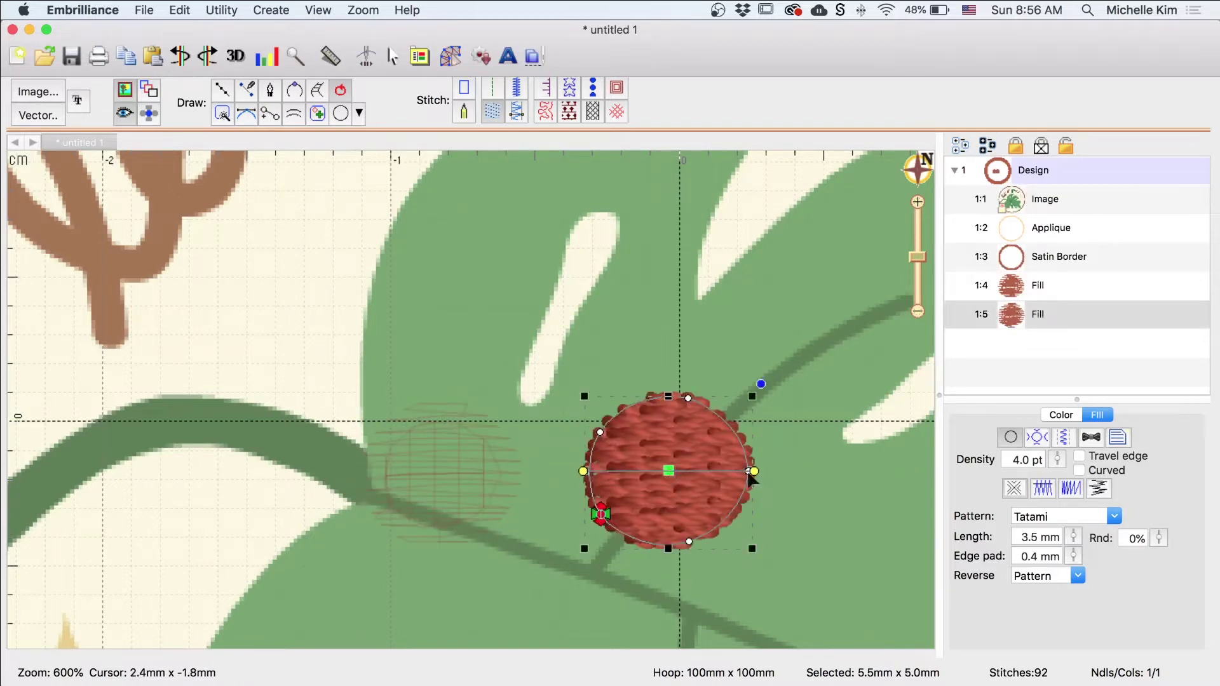
Reshape the copied circle by moving its side points inward and its top and bottom points outward, to about 5.2 × 5.2 mm
drag(749, 473, 746, 476)
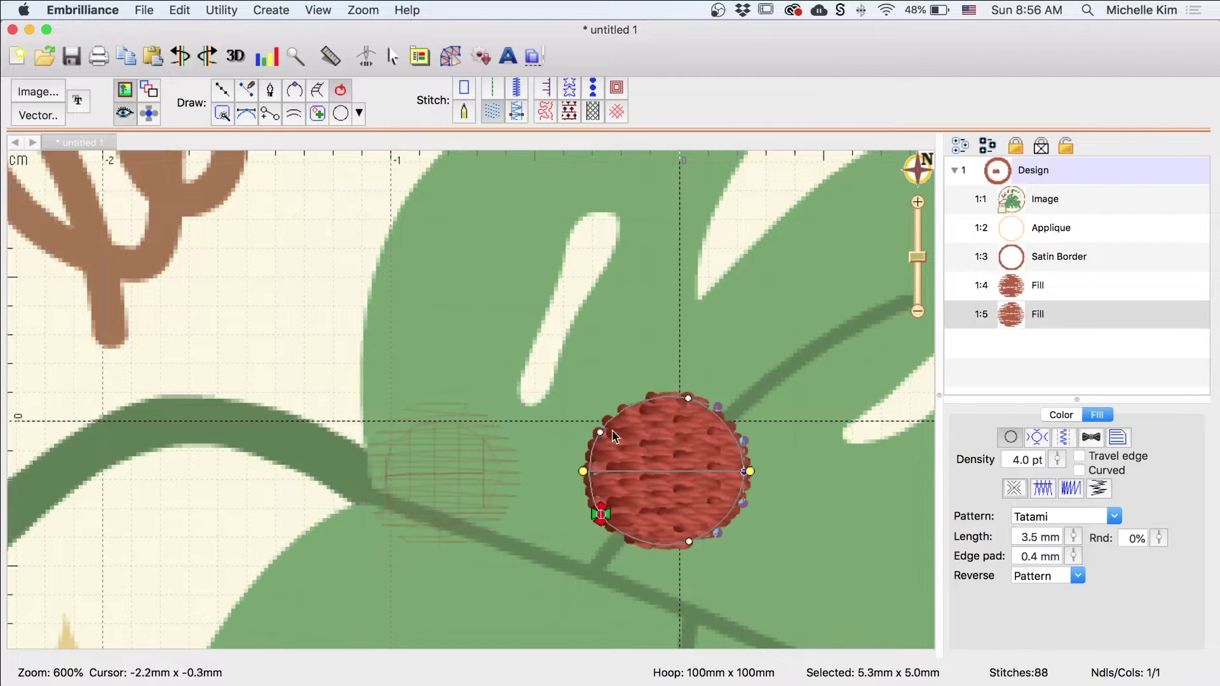
drag(600, 432, 605, 429)
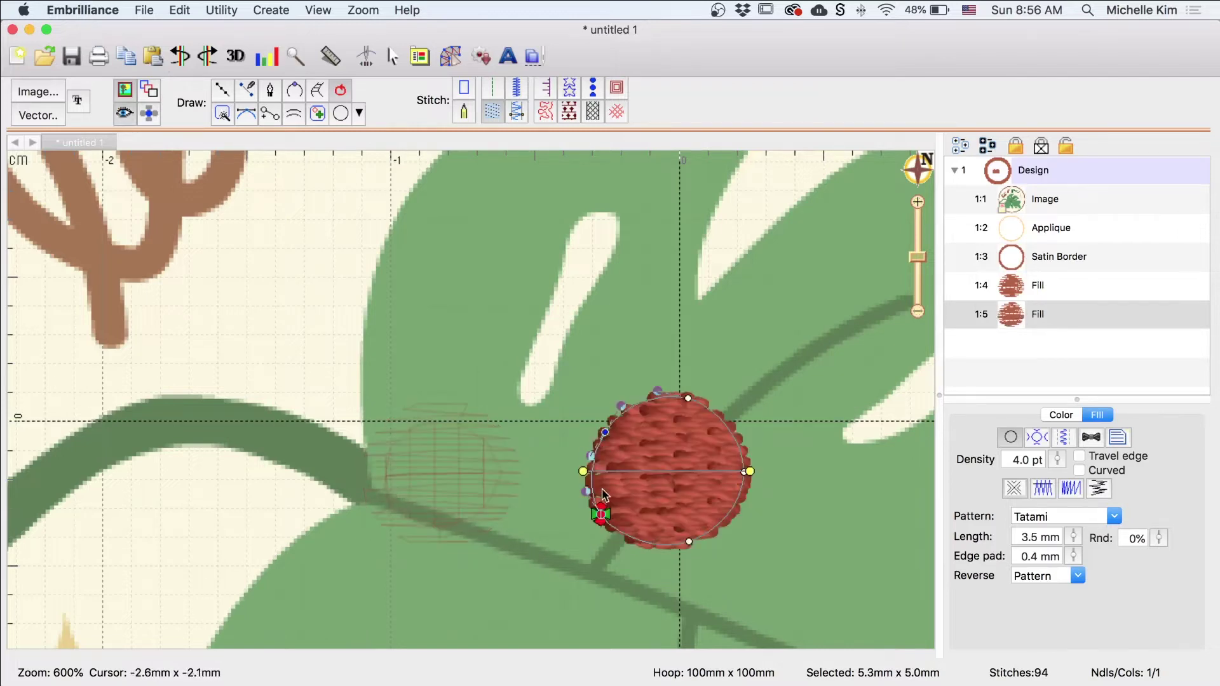
drag(600, 513, 604, 513)
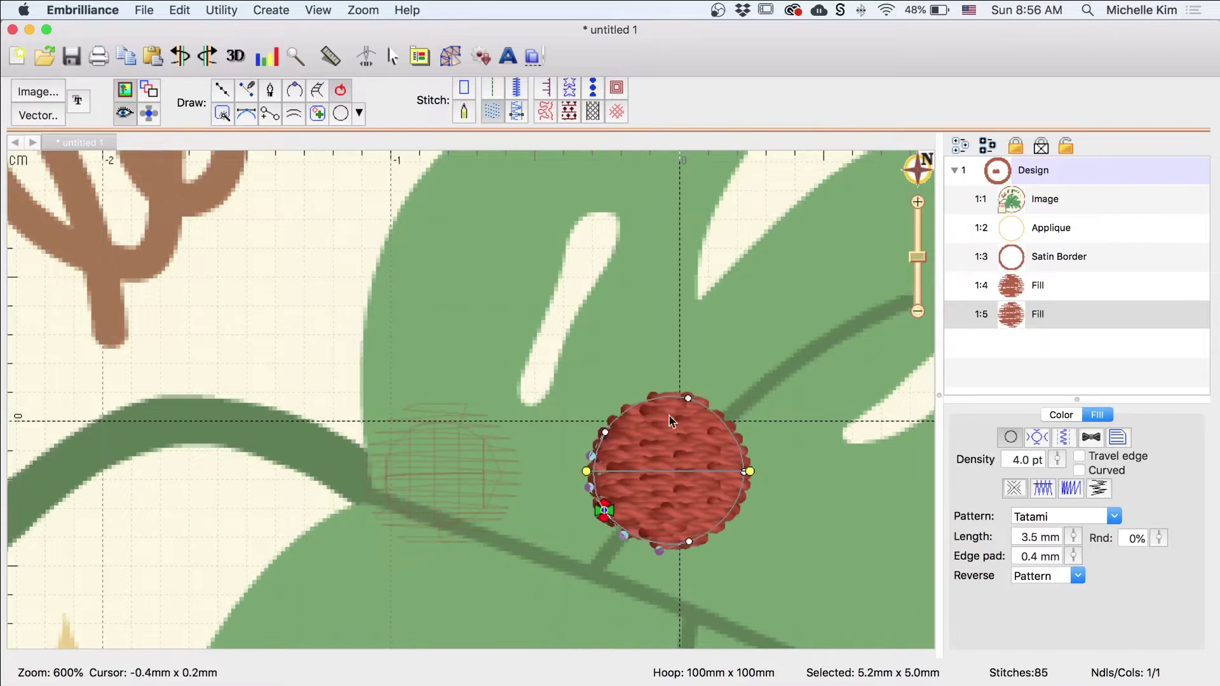
drag(688, 398, 690, 393)
drag(688, 542, 689, 545)
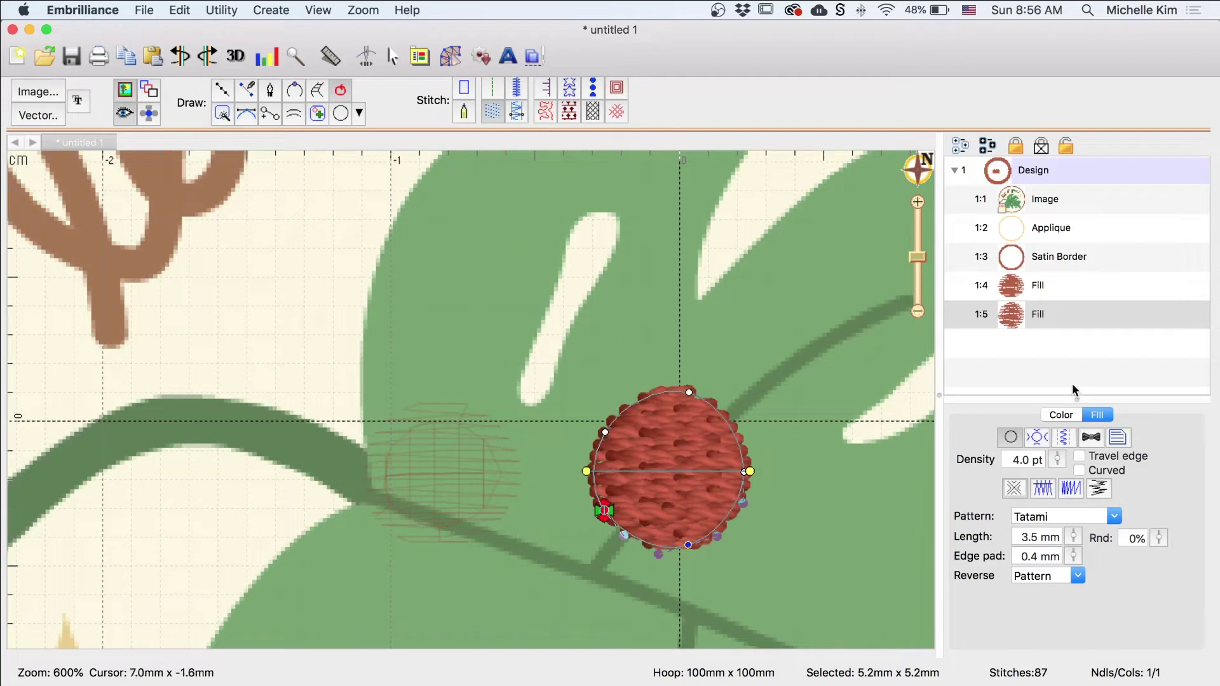
Try raising the copied circle's fill compensation to 36%, and return it to 0%
click(1043, 440)
click(1065, 440)
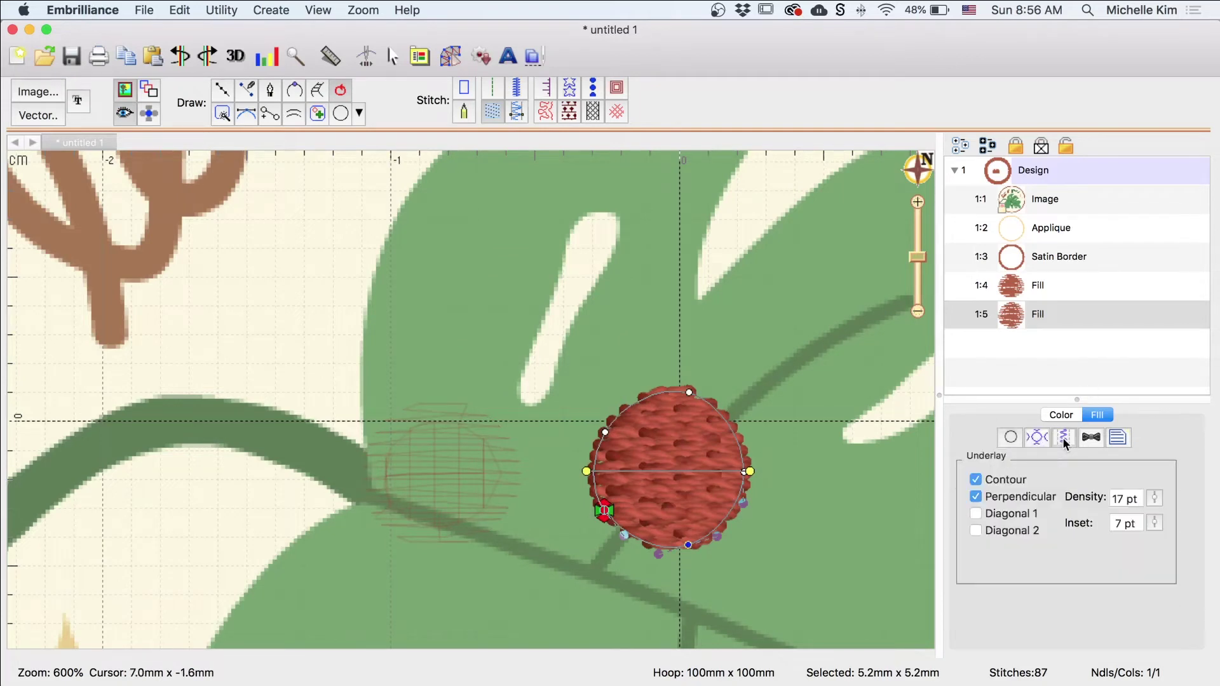
click(1090, 438)
click(1118, 438)
click(1011, 437)
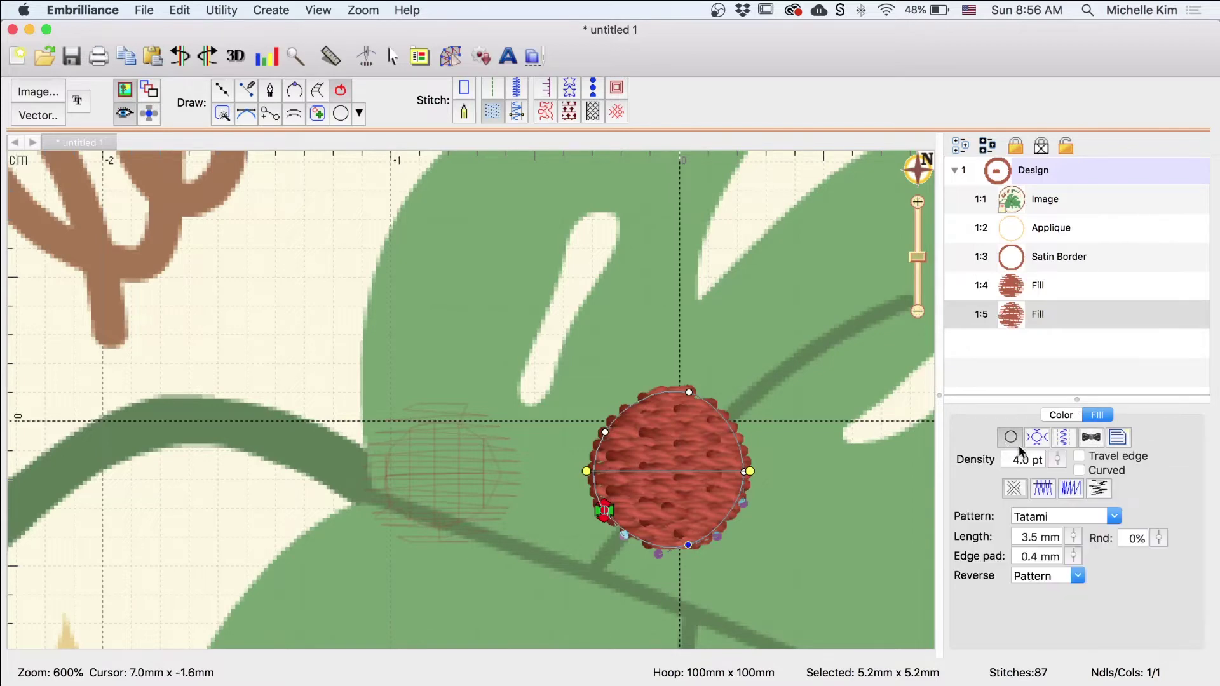
click(1044, 488)
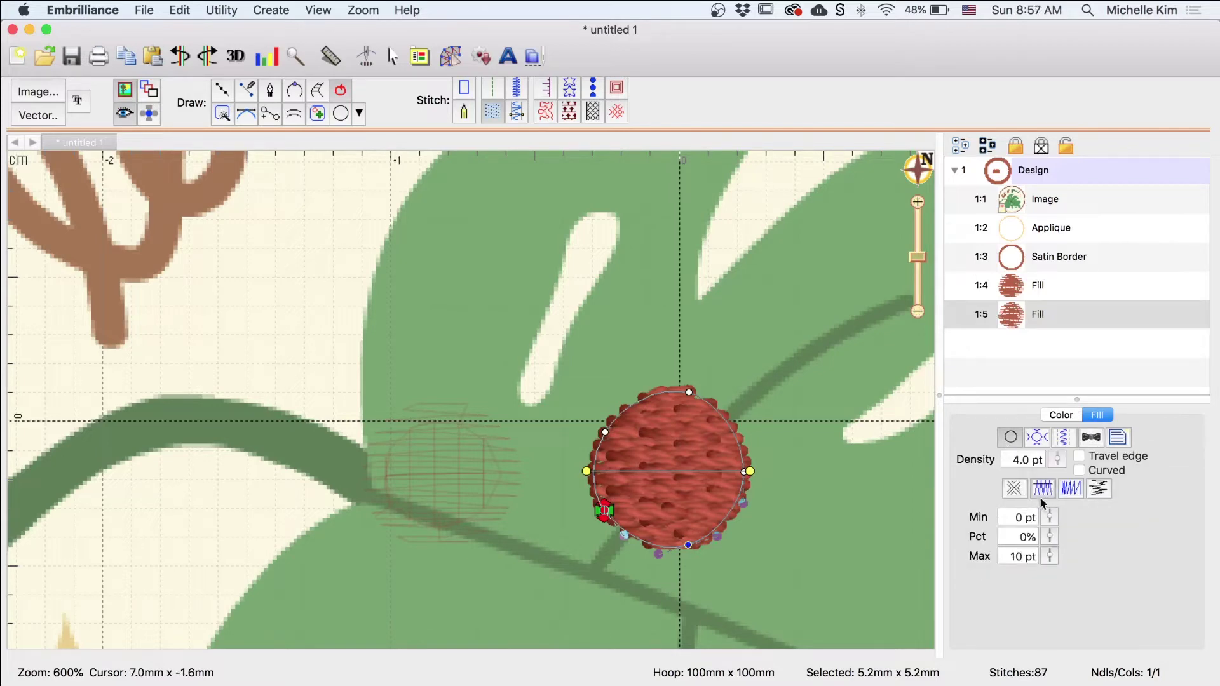
click(1050, 538)
drag(1050, 542, 1050, 488)
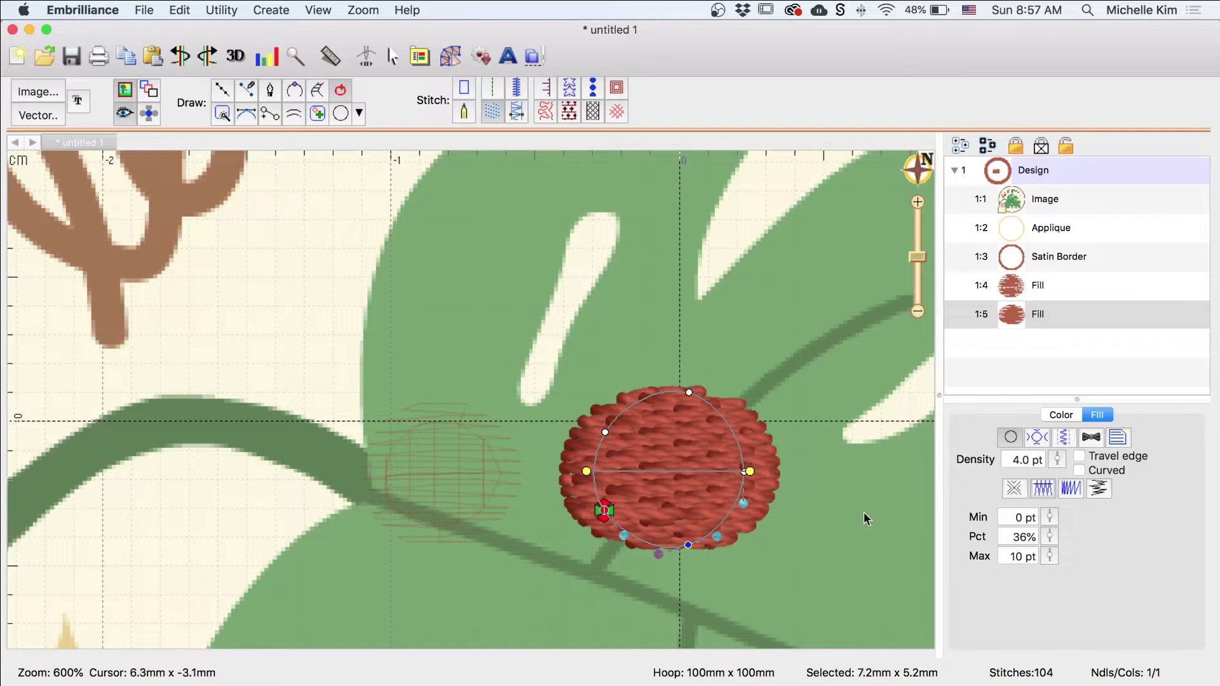
drag(1050, 538, 1055, 605)
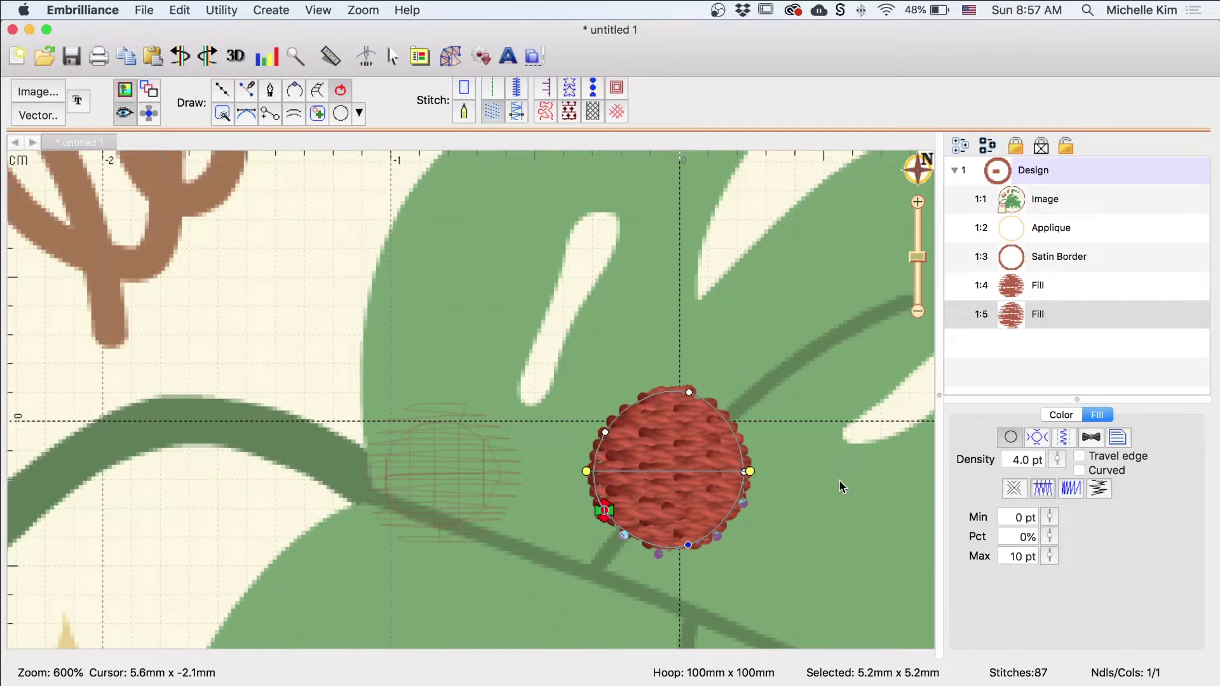
click(841, 517)
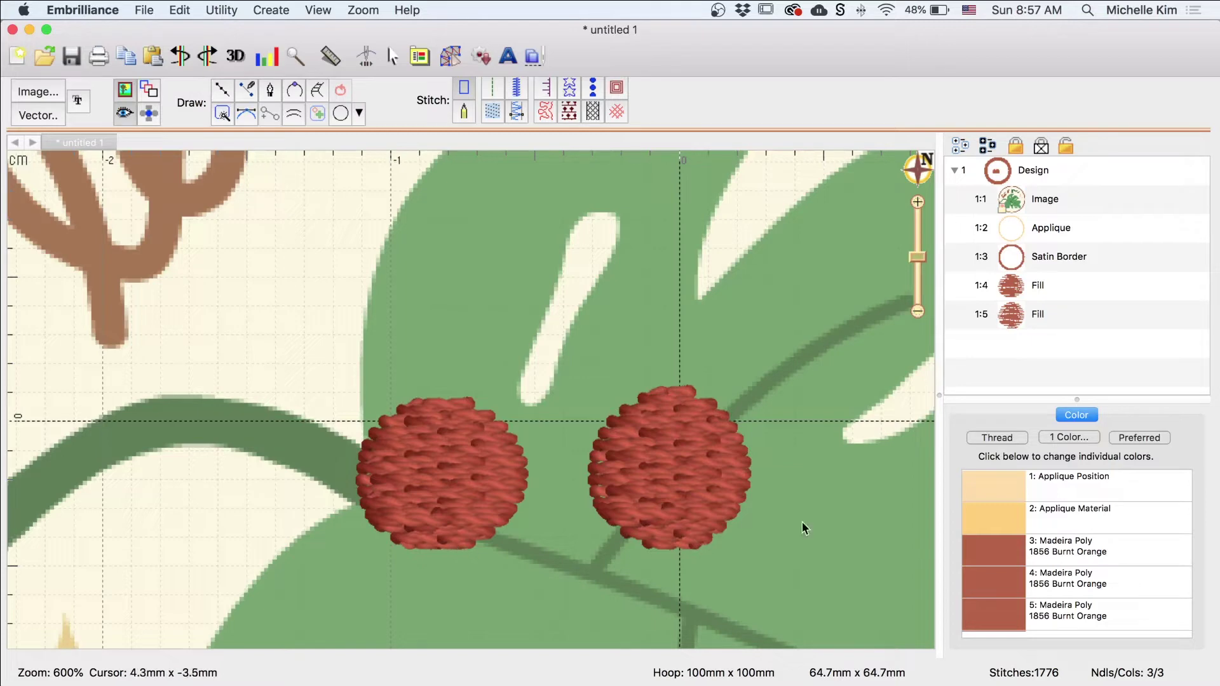
Delete both round fill objects from the design
click(726, 481)
key(Delete)
click(463, 467)
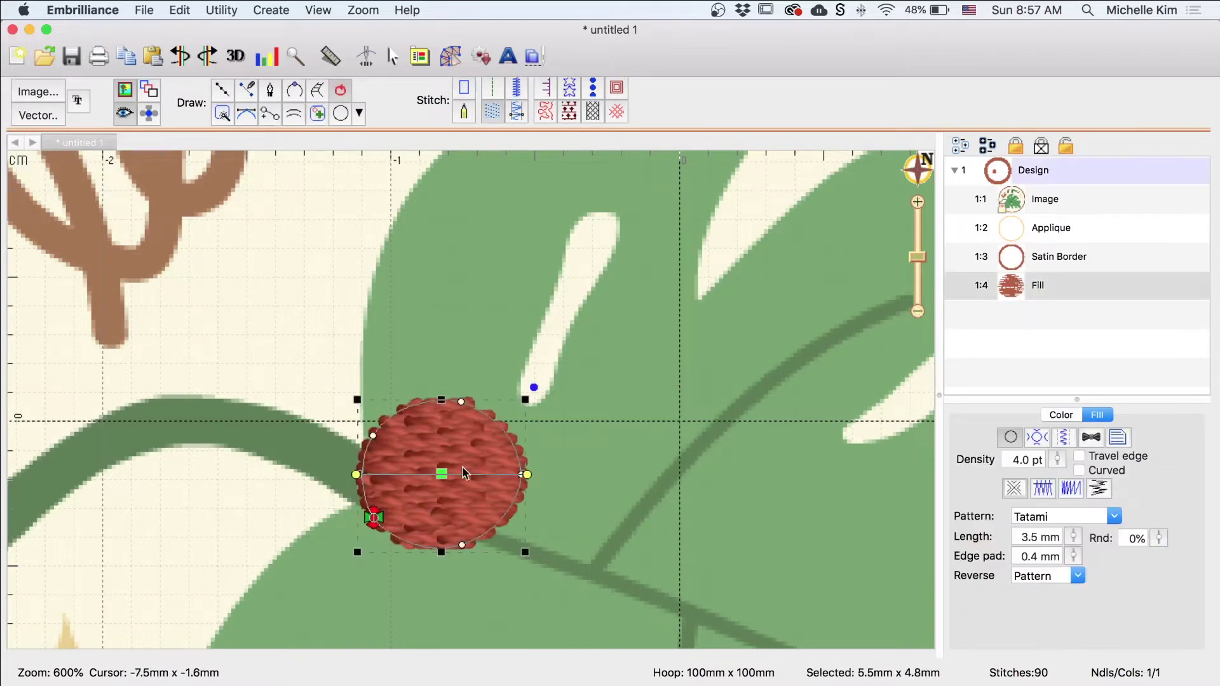
key(Delete)
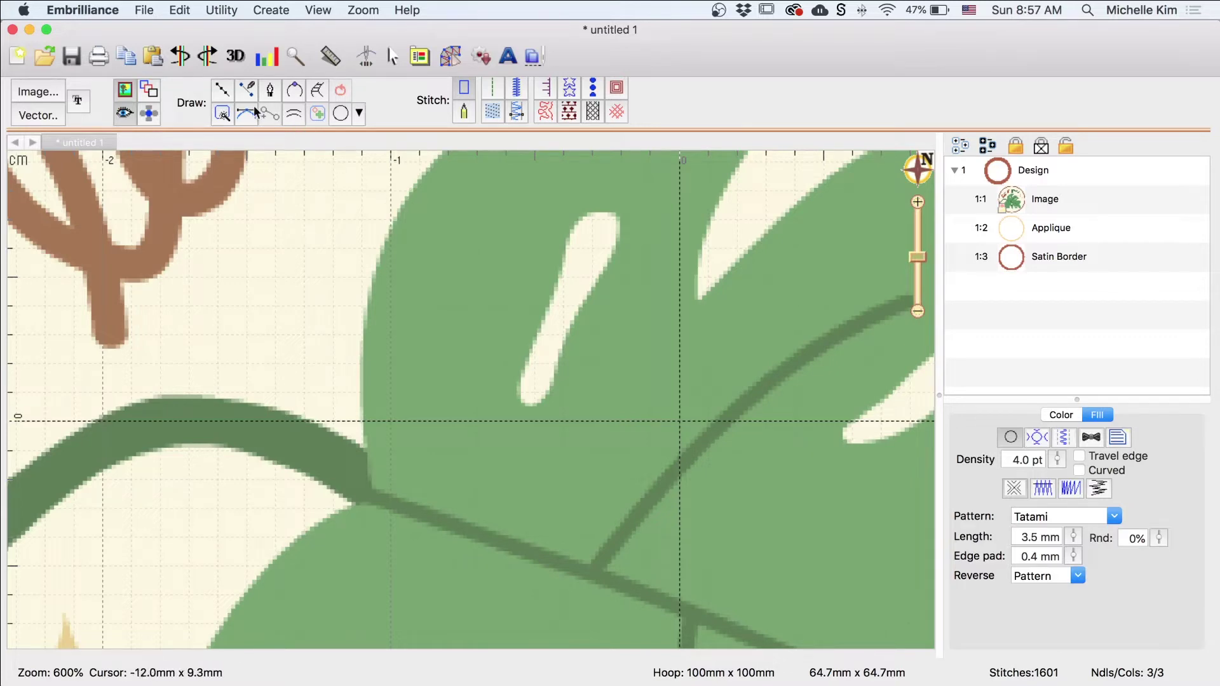
Start a Fill object from the stem junction, placing curve points just outside the leaf's left edge up toward its shoulder
click(222, 90)
click(493, 113)
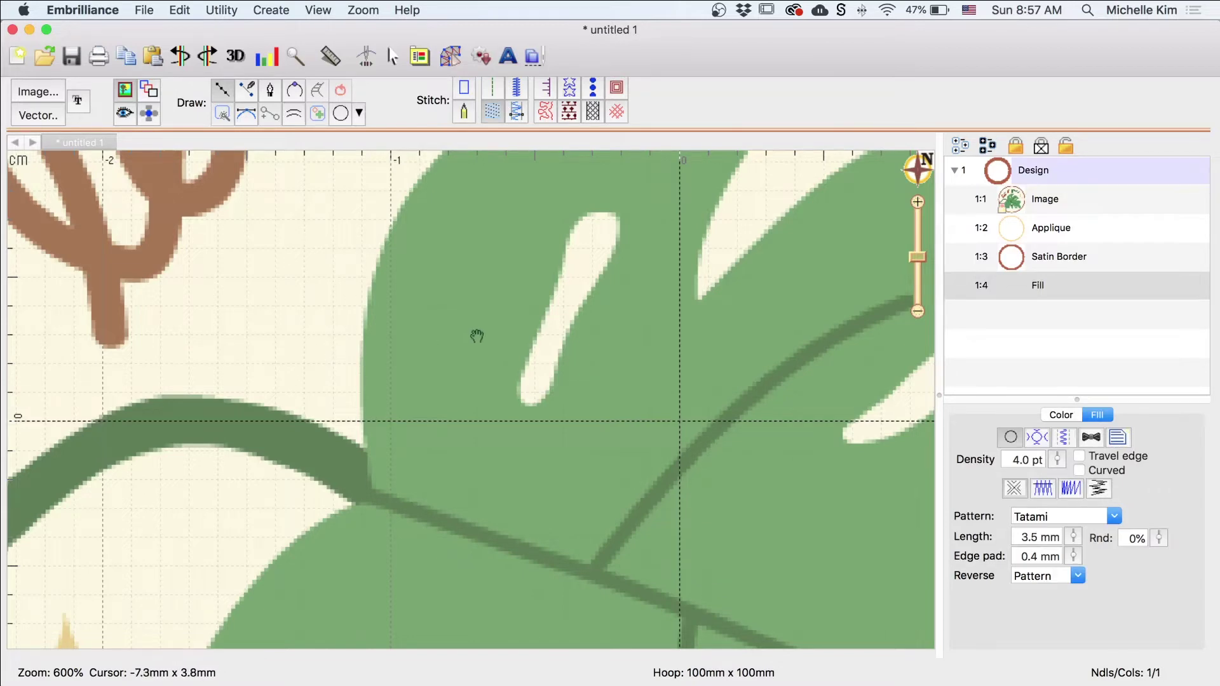
scroll(474, 339, up, 5)
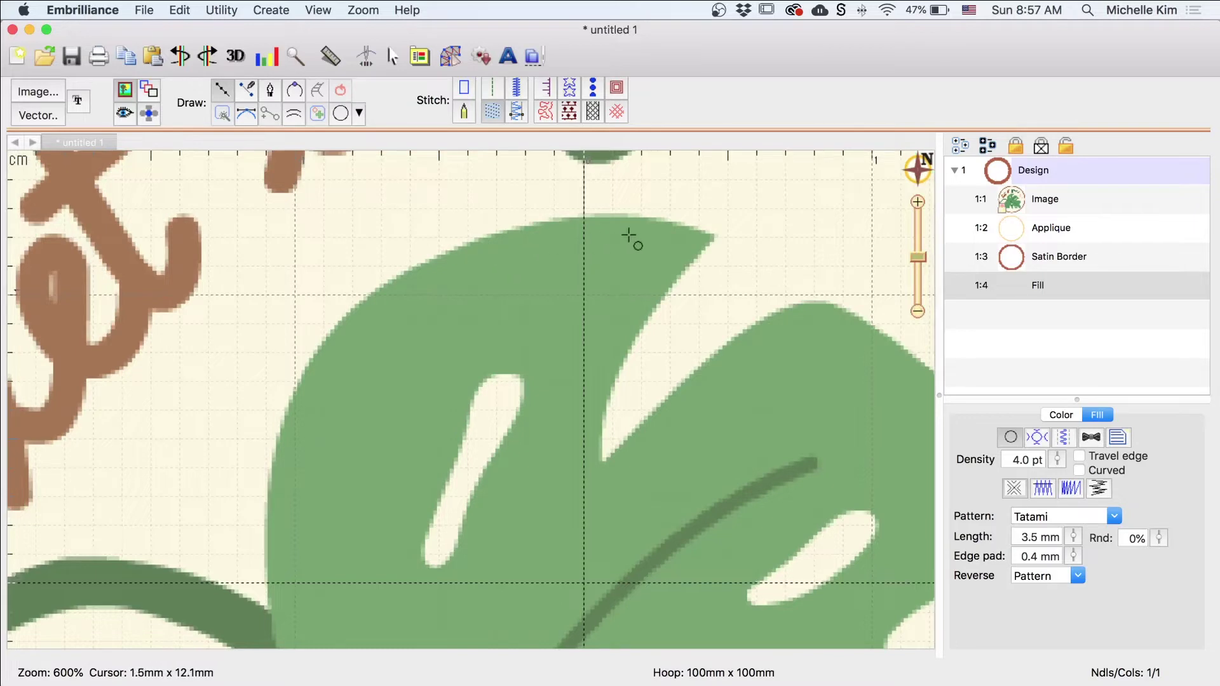
scroll(420, 457, down, 3)
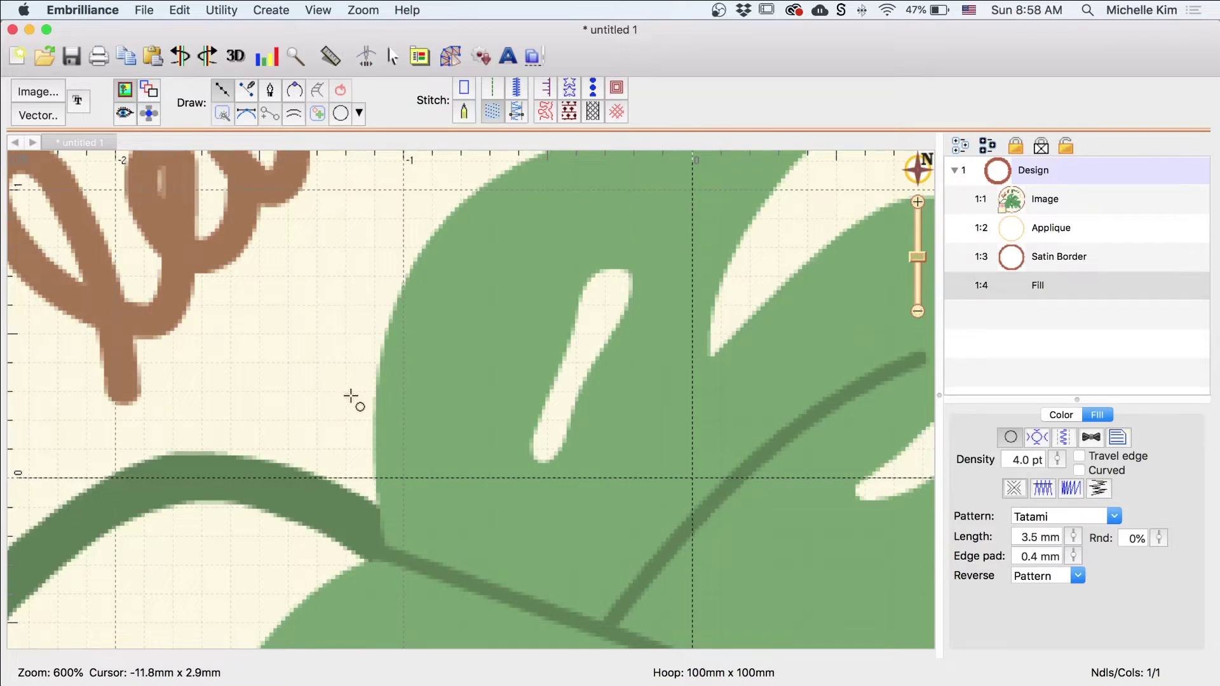
click(358, 530)
click(350, 406)
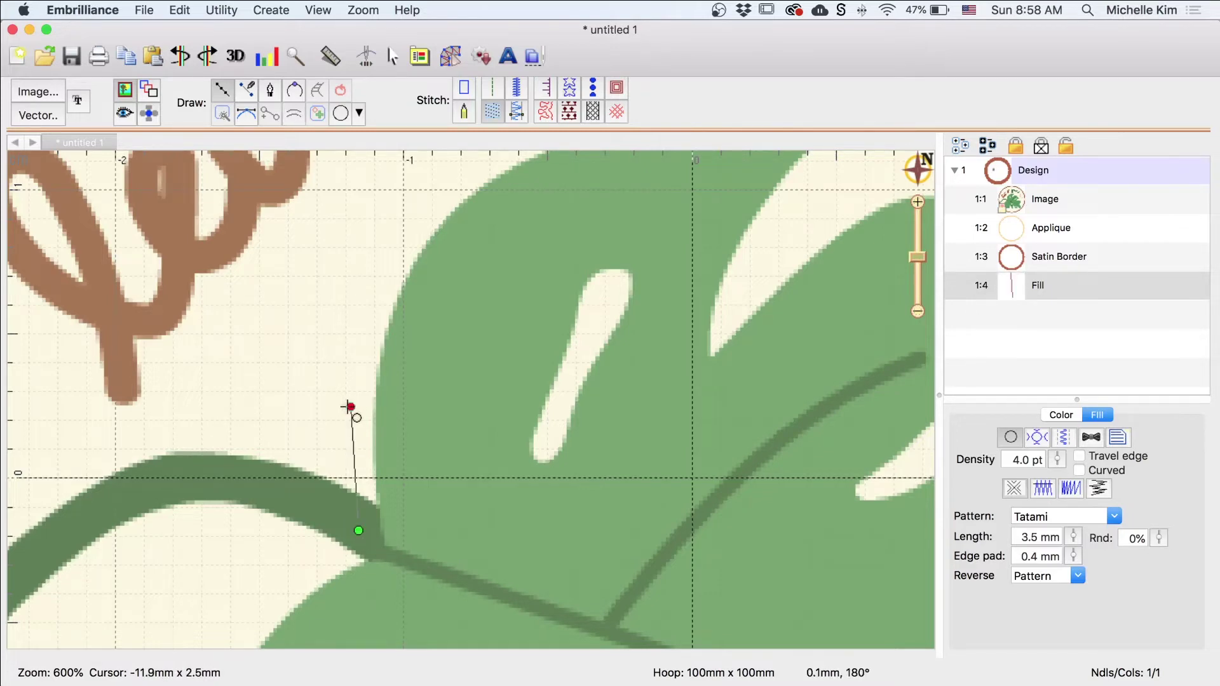
key(3)
key(6)
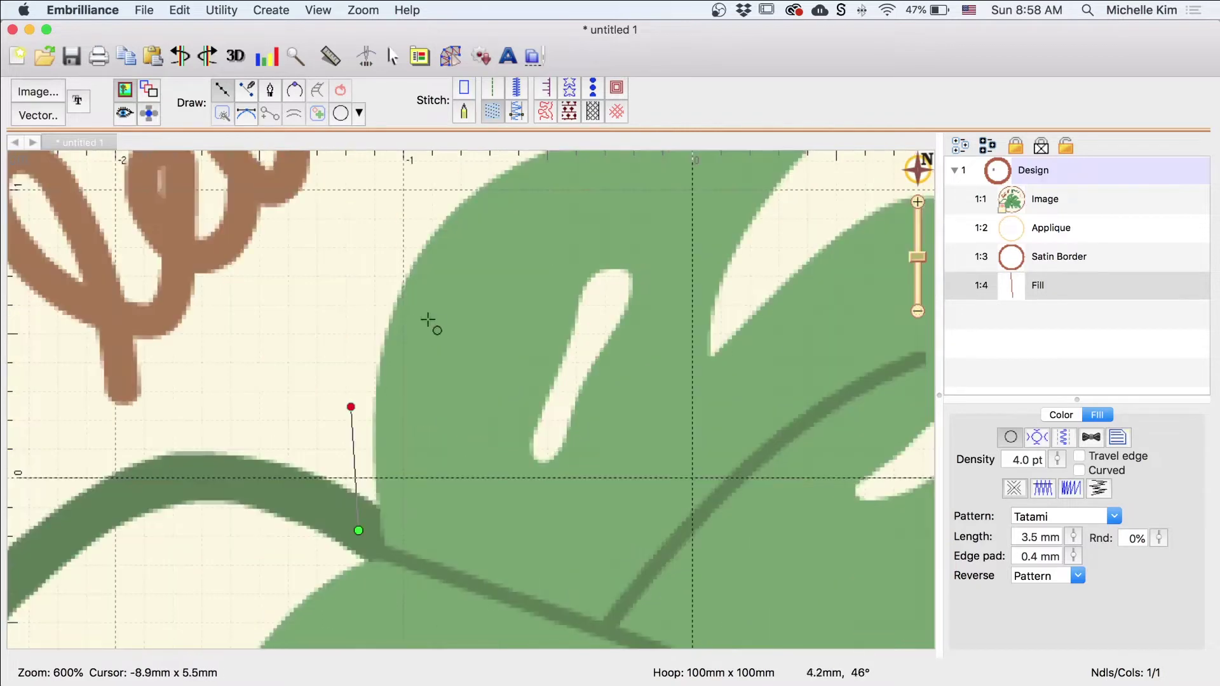
click(372, 296)
click(427, 205)
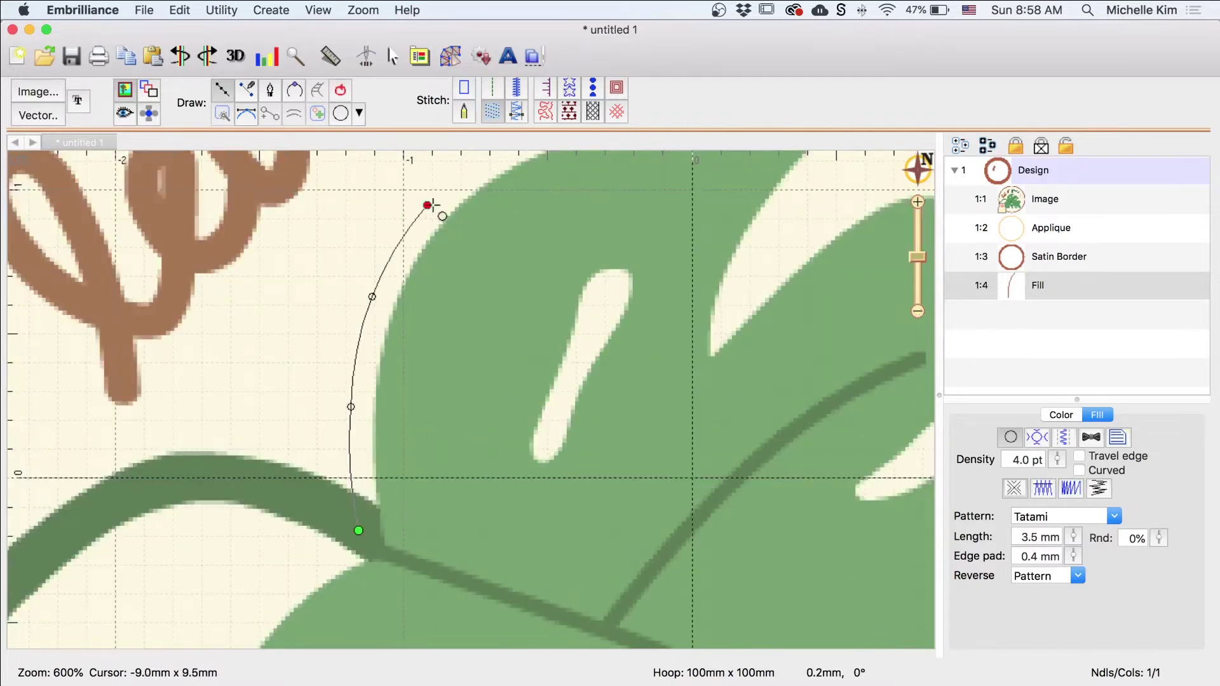
Continue the fill outline with curve points over the top edge of the leaf's upper-left lobe to its pointed tip
scroll(433, 206, up, 5)
scroll(432, 206, right, 5)
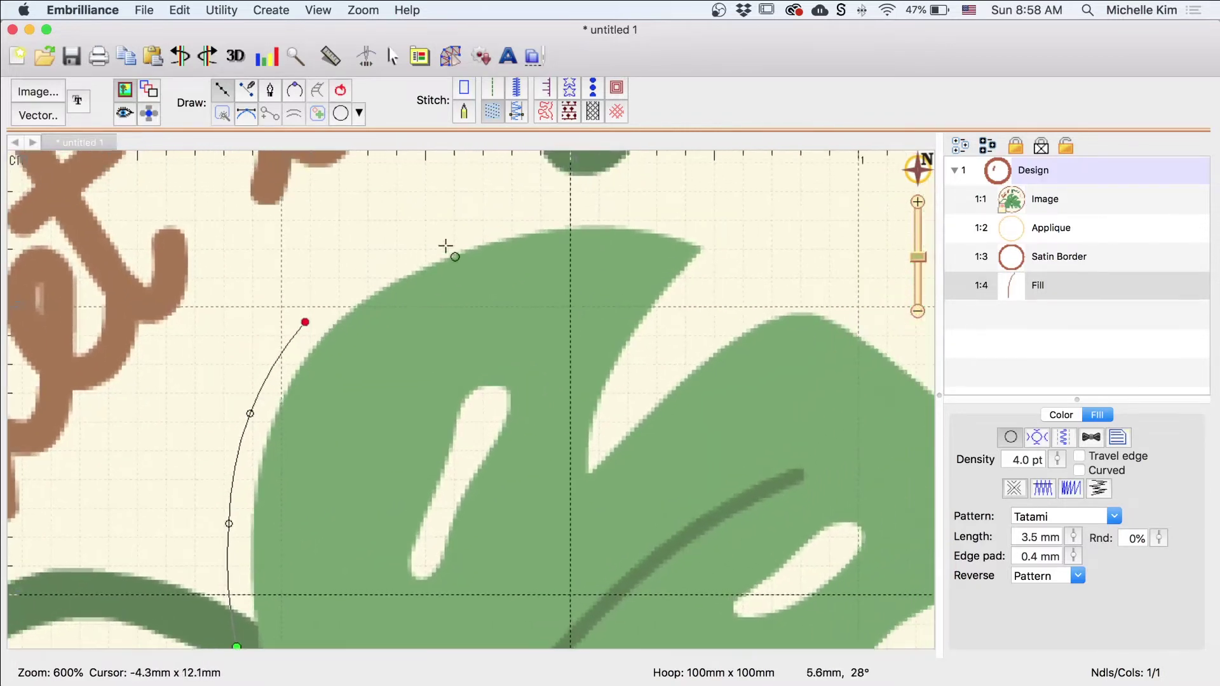
click(431, 249)
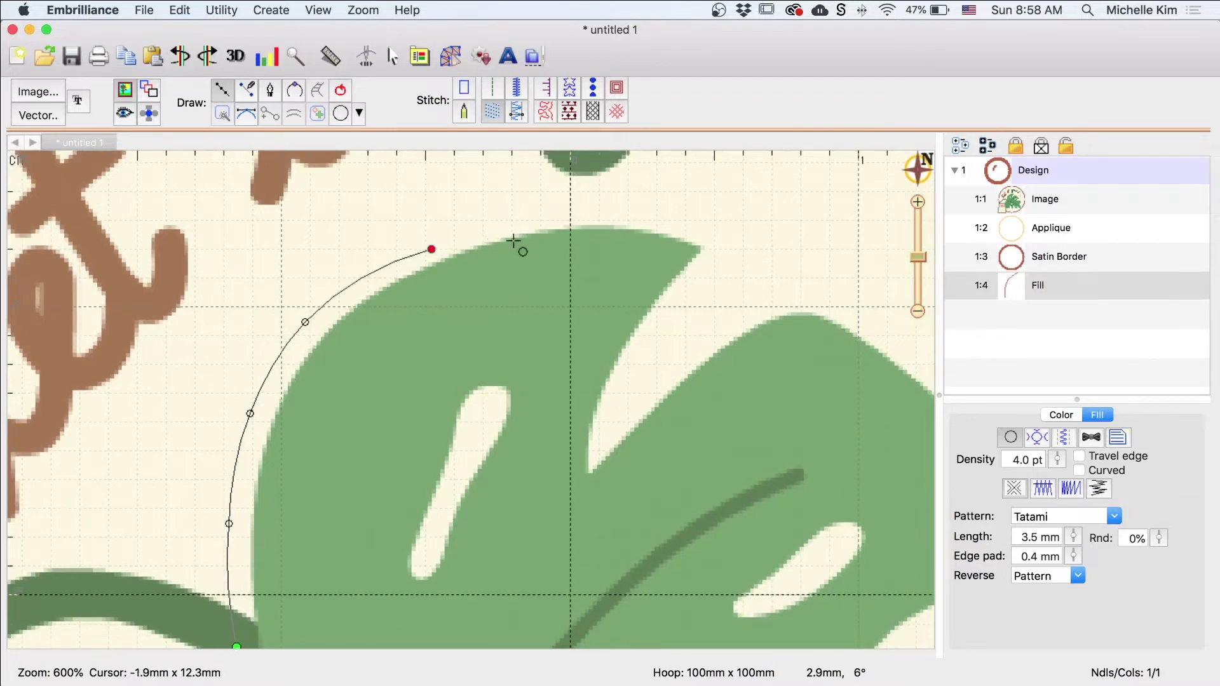
click(514, 241)
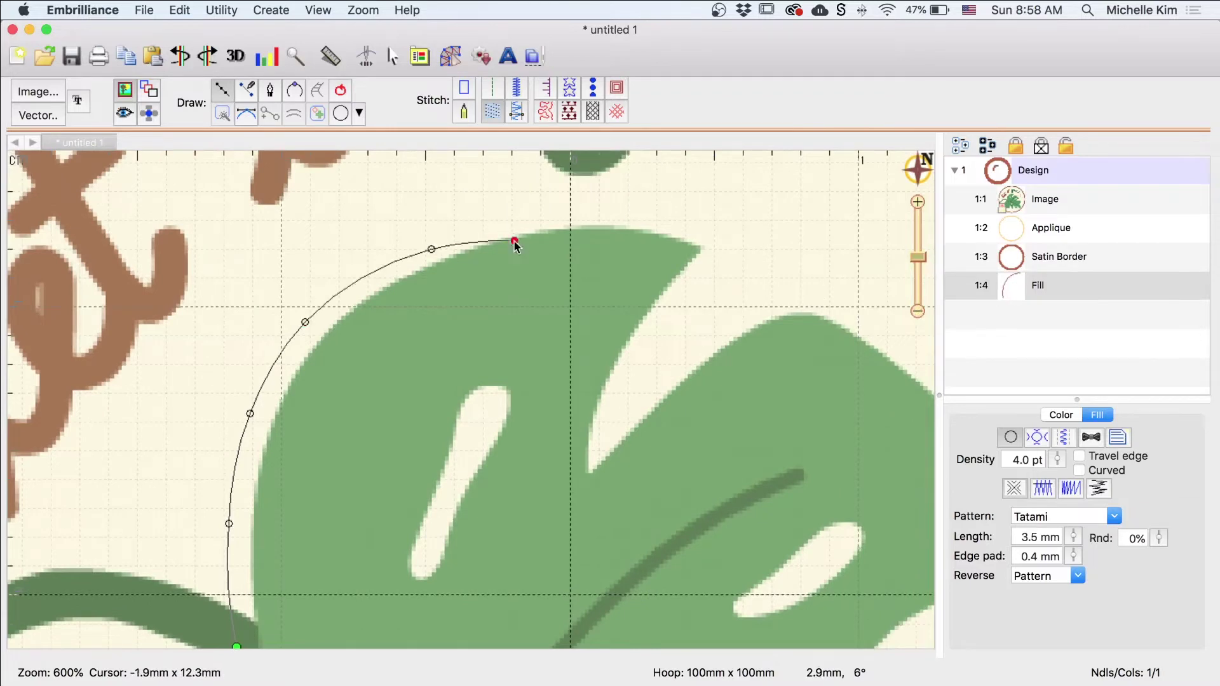
click(611, 242)
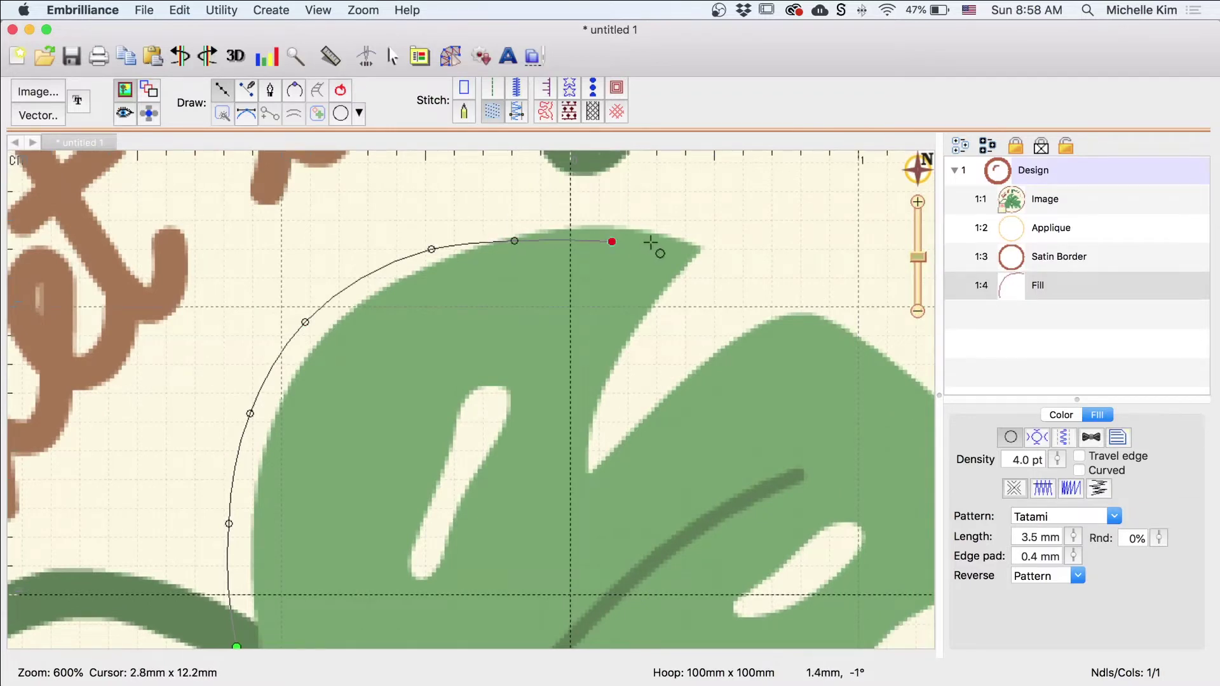
click(704, 269)
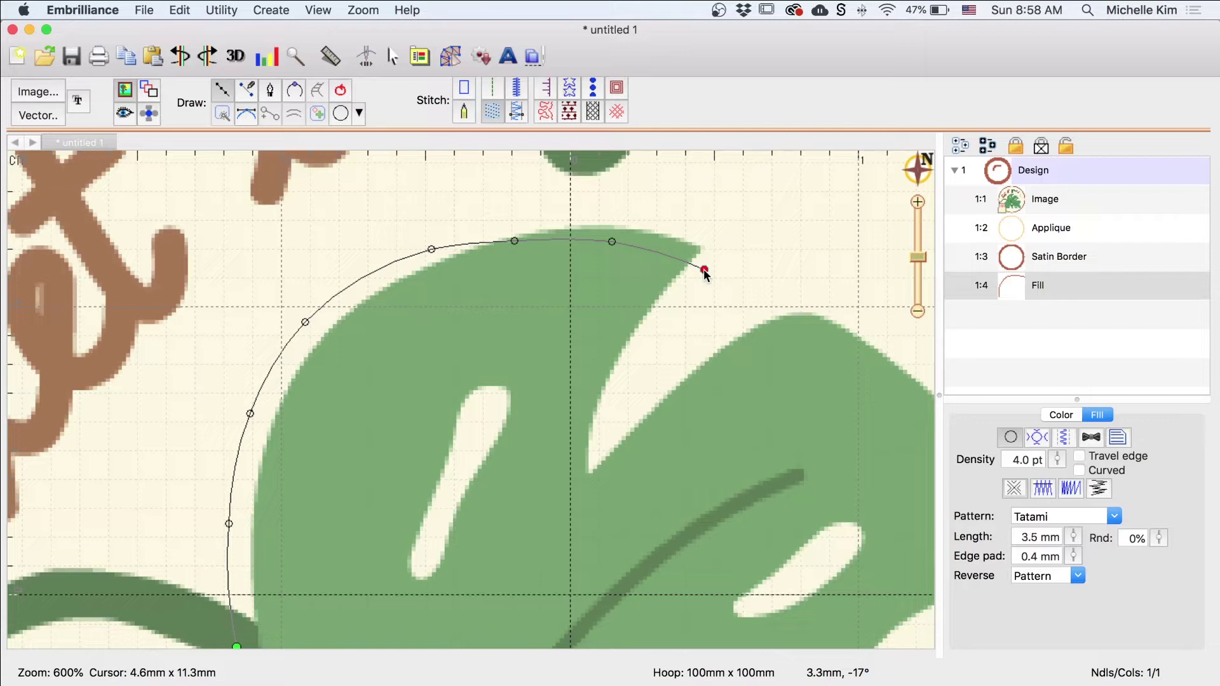
Extend the fill outline from the lobe's tip down the notch edge, using one corner point and three curve points to the notch bottom
click(670, 302)
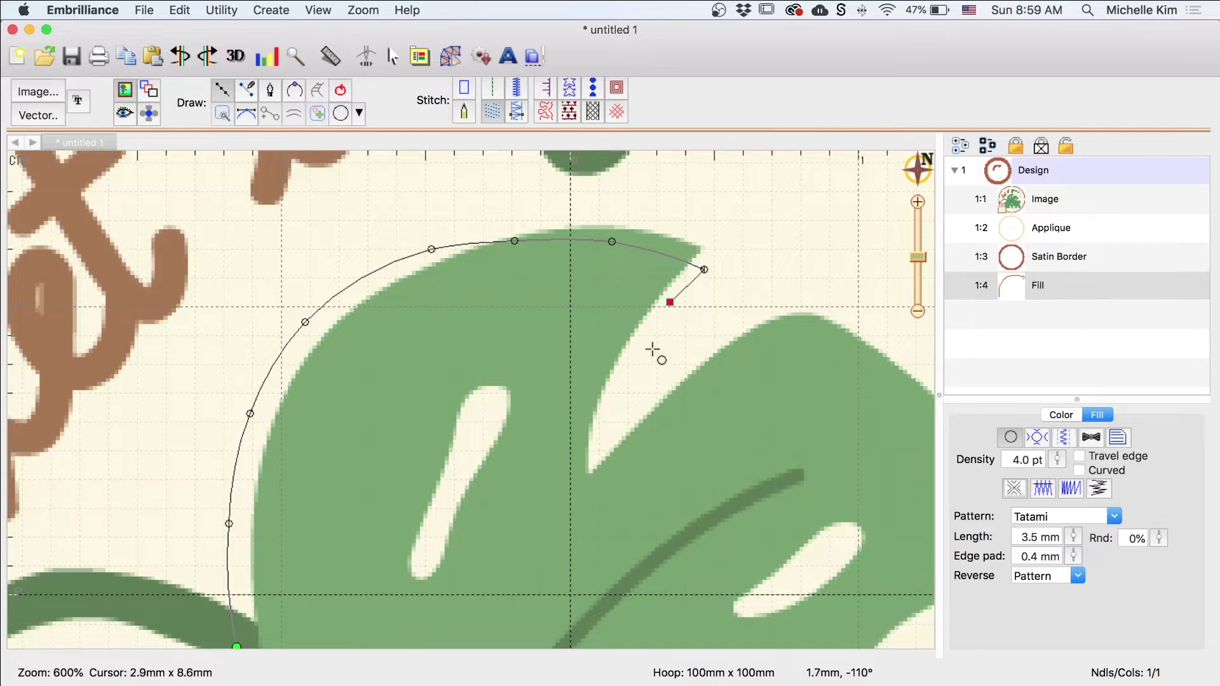
click(631, 364)
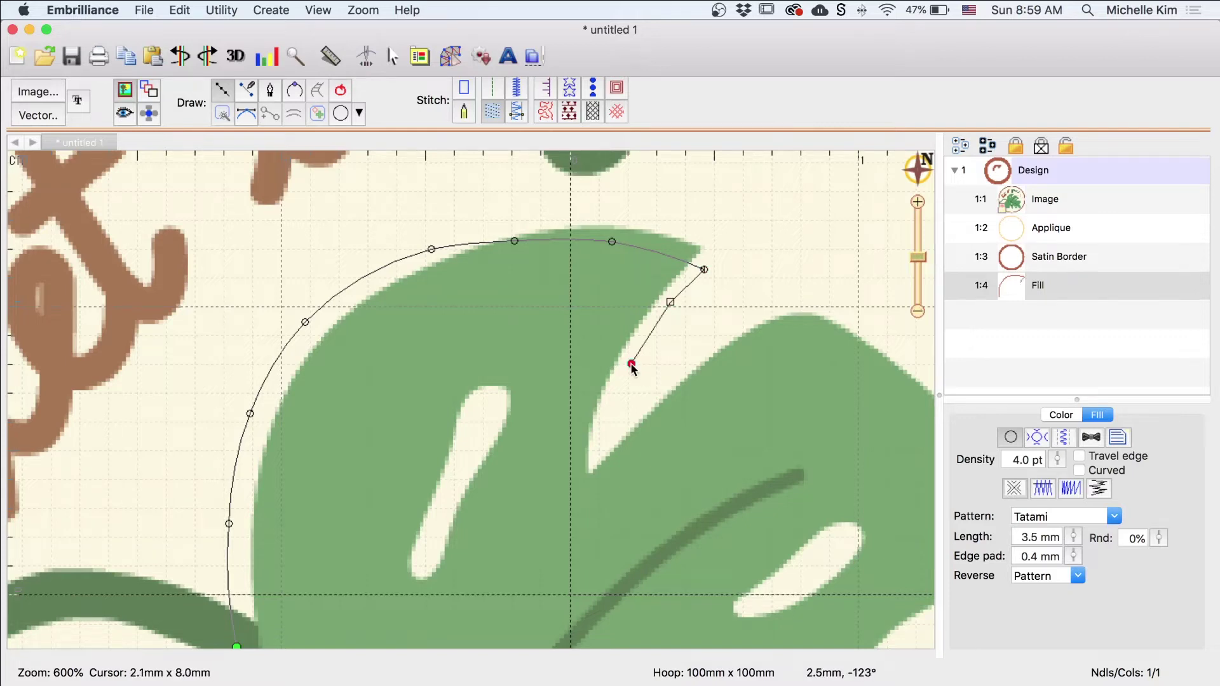
click(603, 426)
click(596, 465)
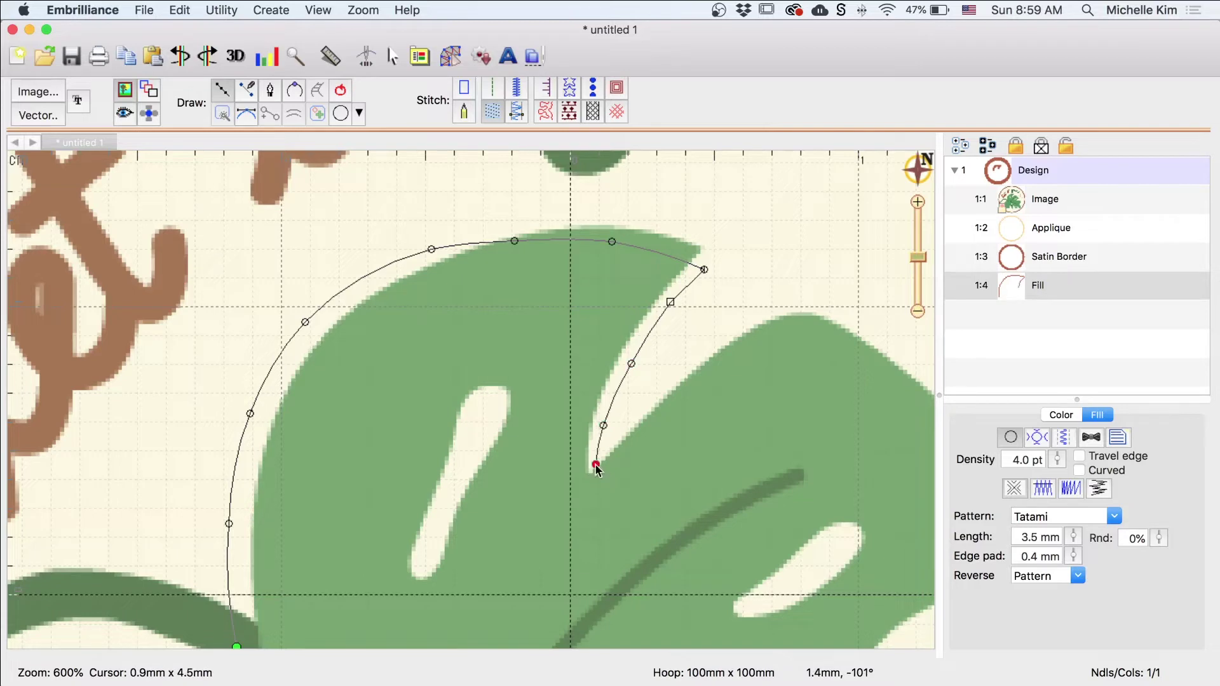
Extend the fill outline from the notch bottom up the second lobe's edge and over its rounded top with curve points
click(626, 421)
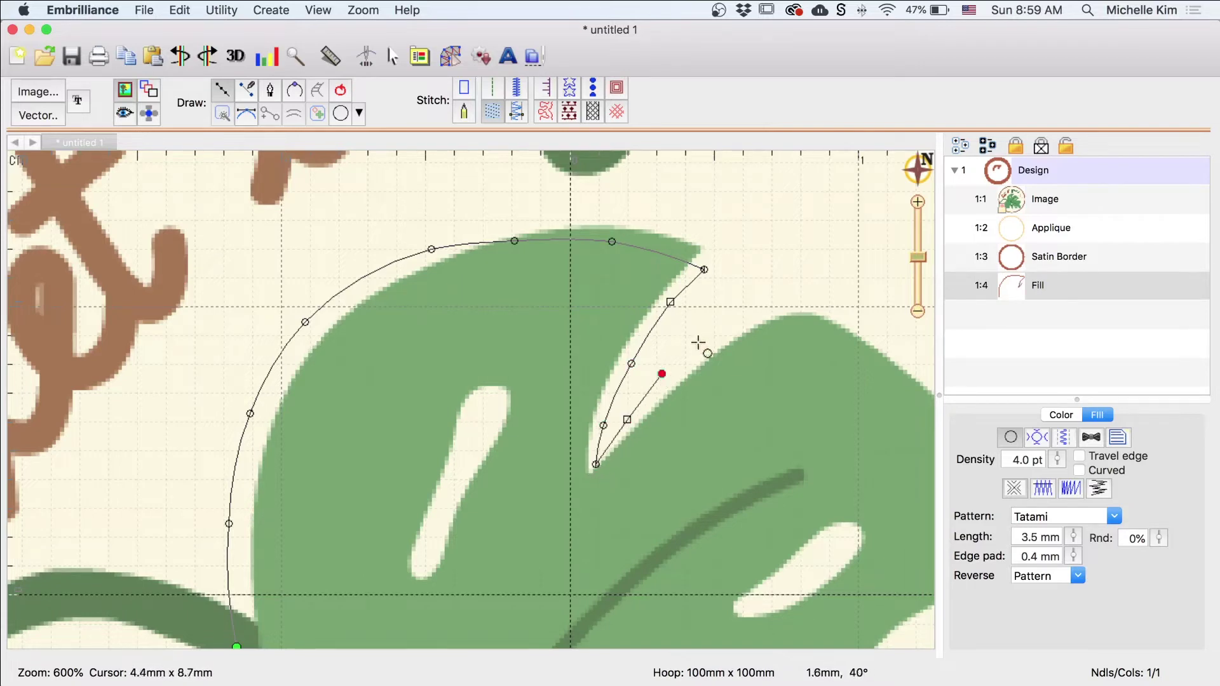
click(708, 336)
click(796, 322)
scroll(712, 327, right, 10)
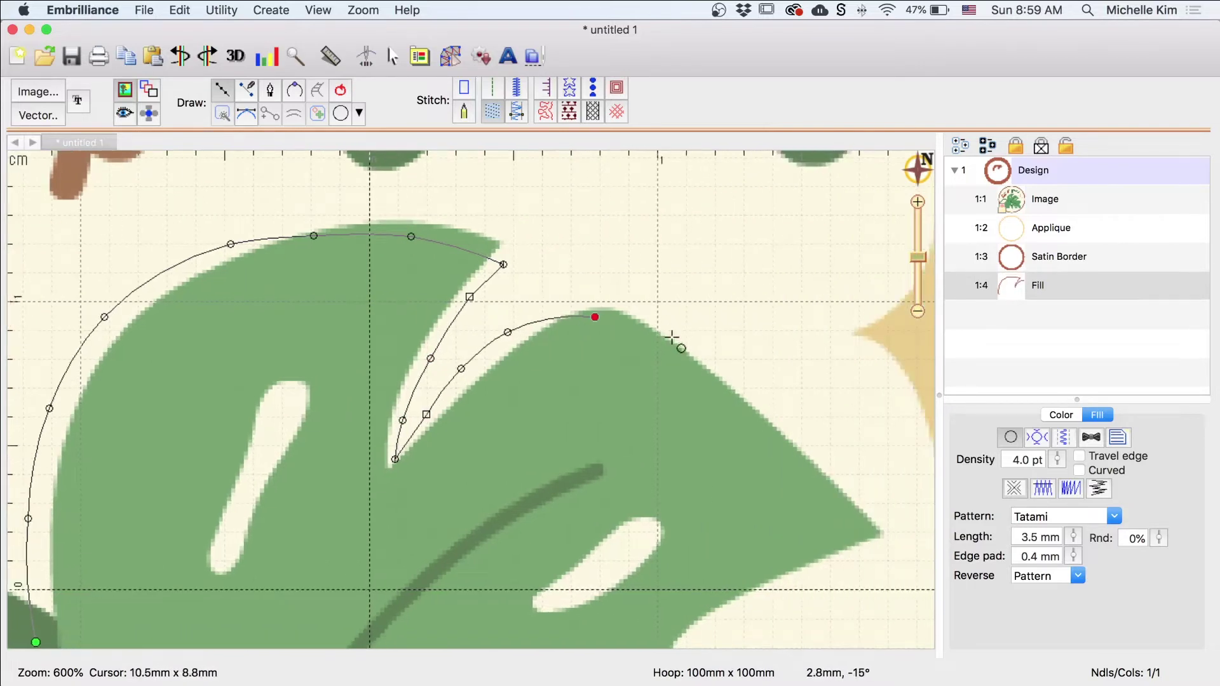
click(672, 337)
click(735, 367)
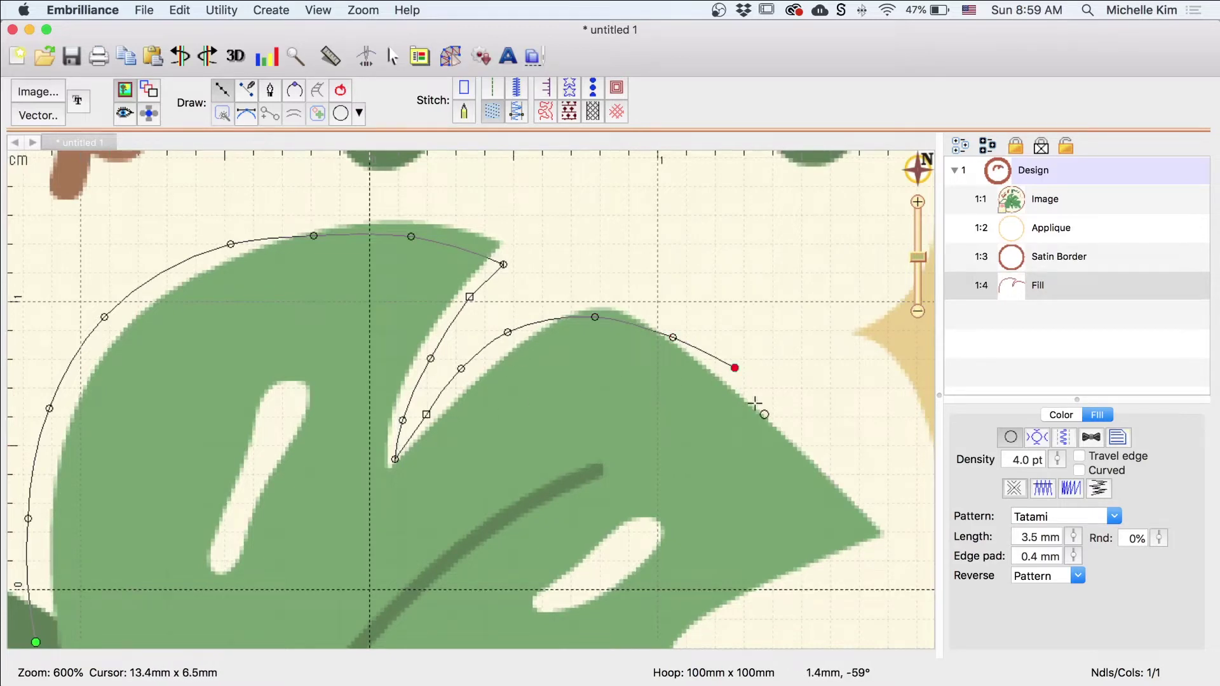
Continue the outline down the second lobe's sloping outer edge to just beyond its pointed tip, replacing a misplaced point
scroll(755, 405, right, 7)
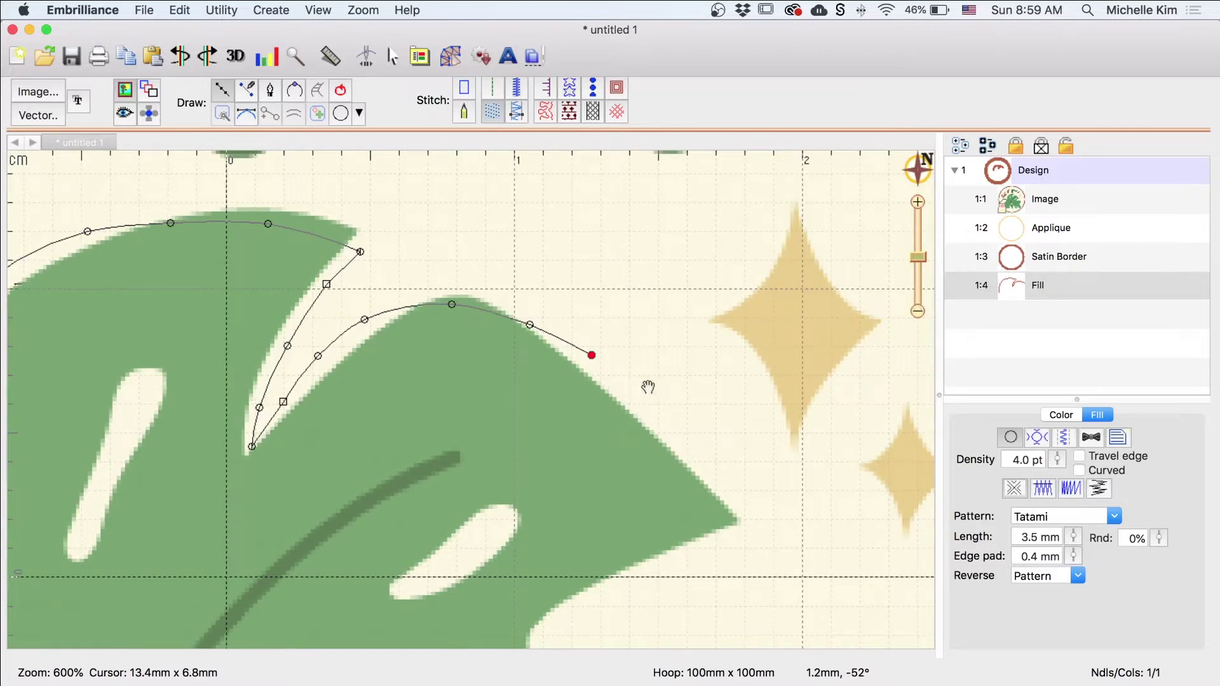
drag(665, 376, 570, 347)
click(563, 375)
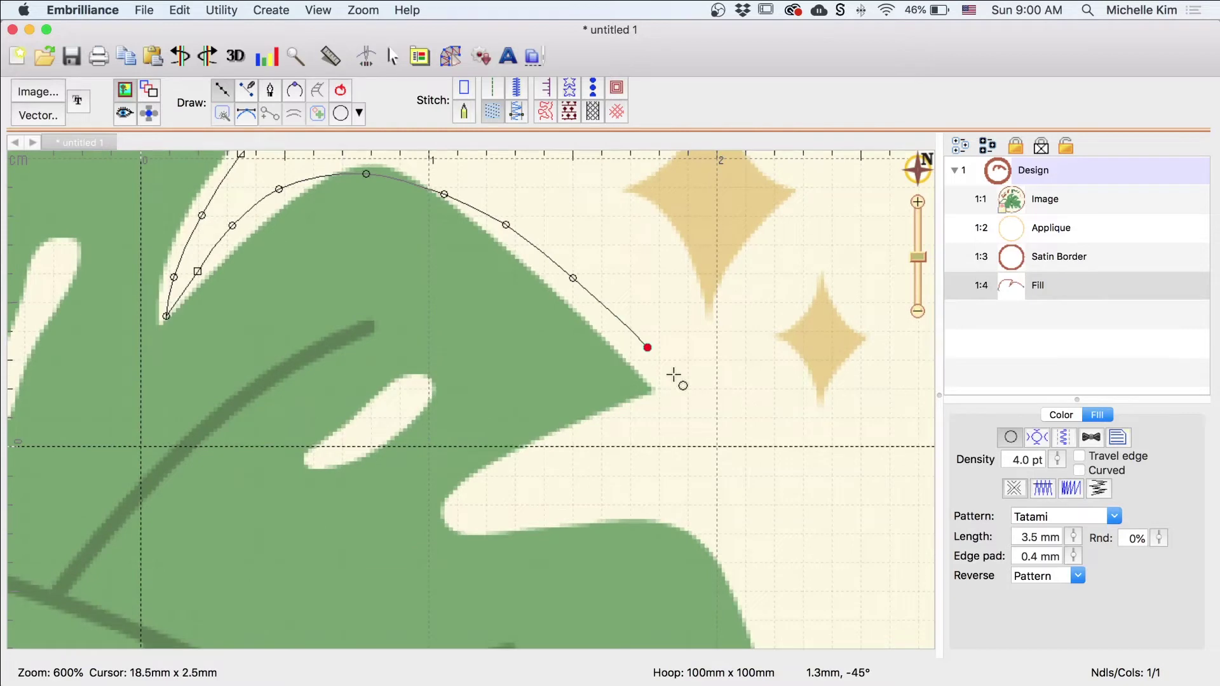
key(BackSpace)
click(672, 380)
Trace back from the second lobe's tip along its underside and around the rounded notch, starting with a corner point
click(630, 395)
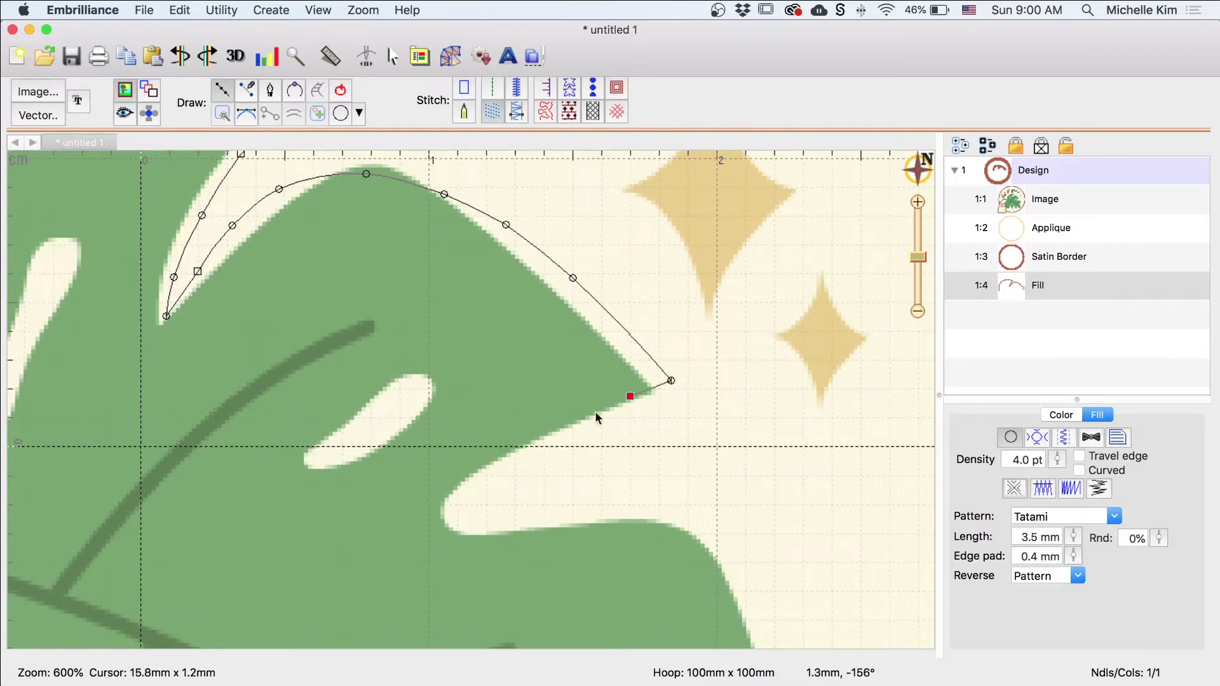
click(563, 422)
click(500, 447)
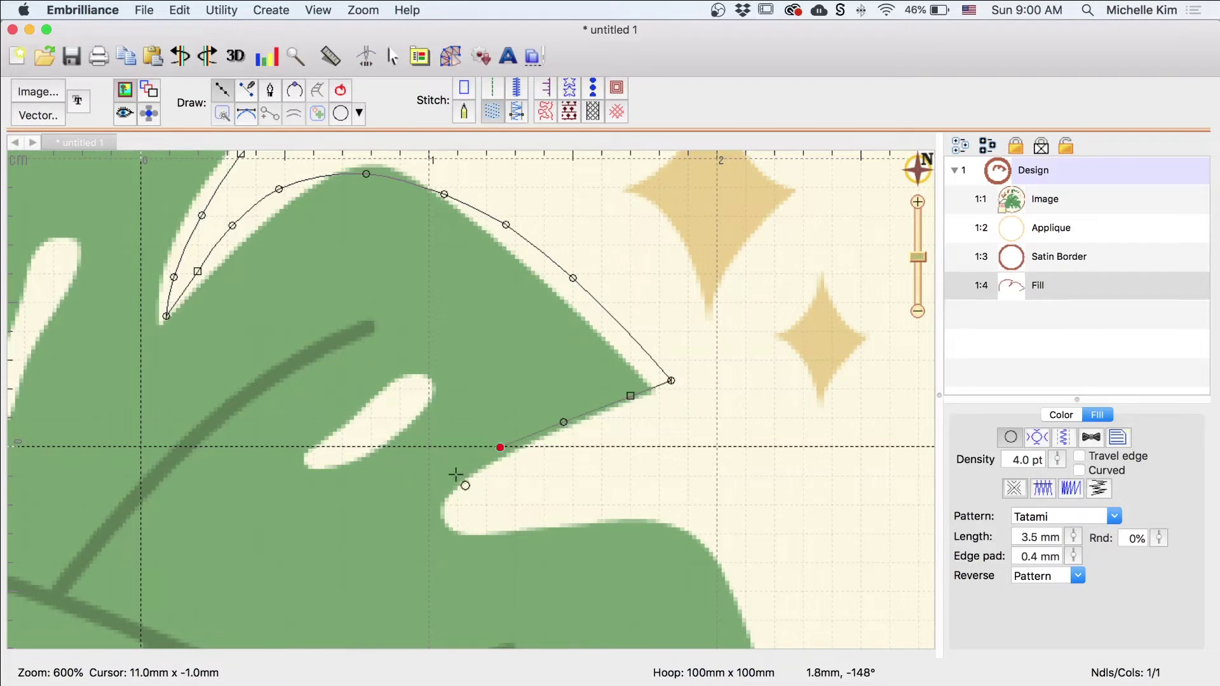
click(455, 478)
click(462, 518)
click(495, 536)
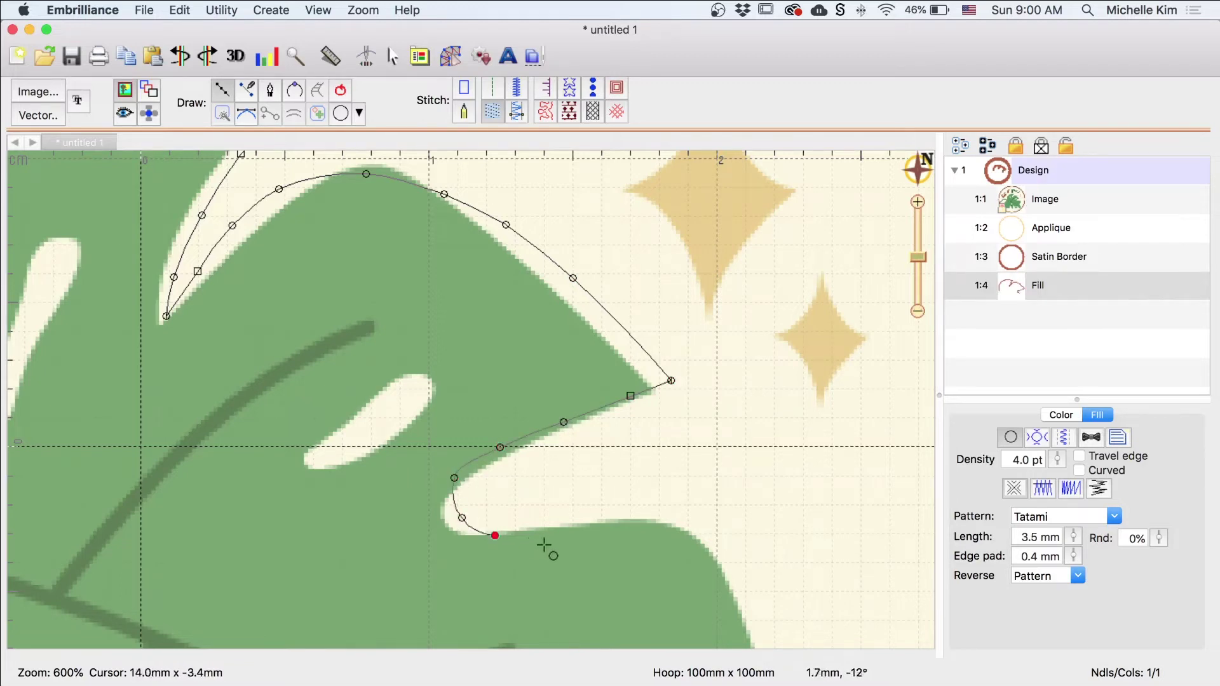
Extend the outline over the third lobe's top and shoulder and down to its tip, re-placing the tip point
click(553, 543)
scroll(547, 464, down, 3)
click(563, 459)
click(624, 461)
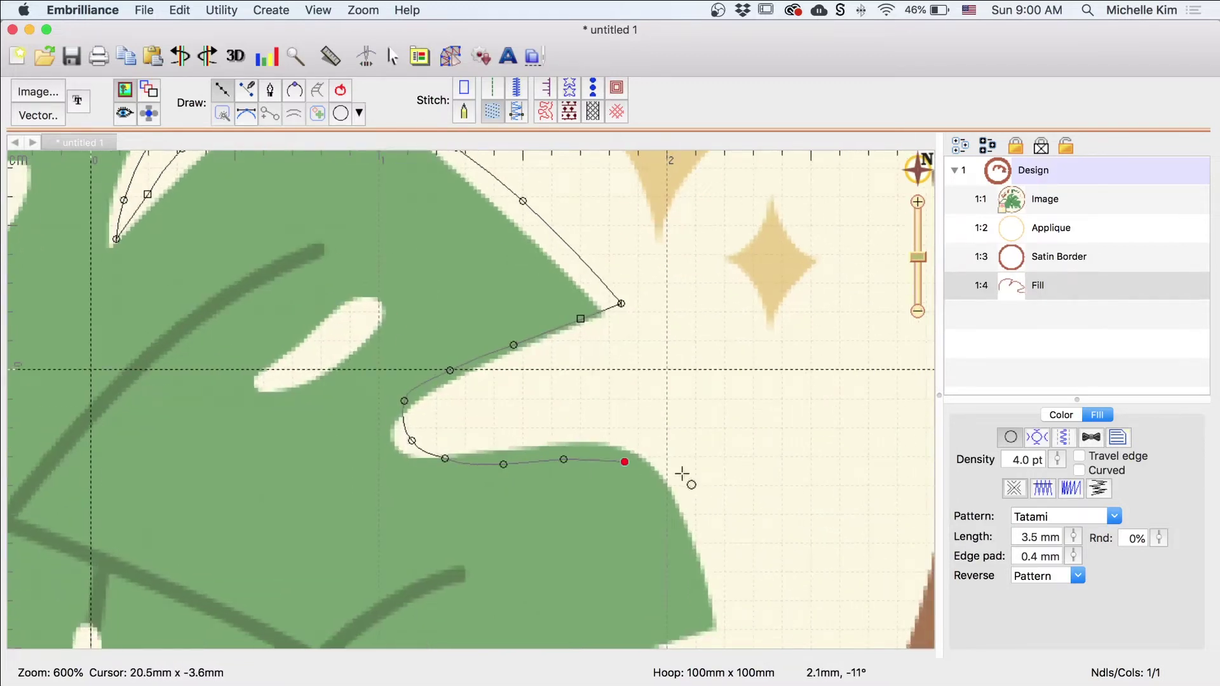
click(680, 474)
click(702, 529)
scroll(661, 508, down, 3)
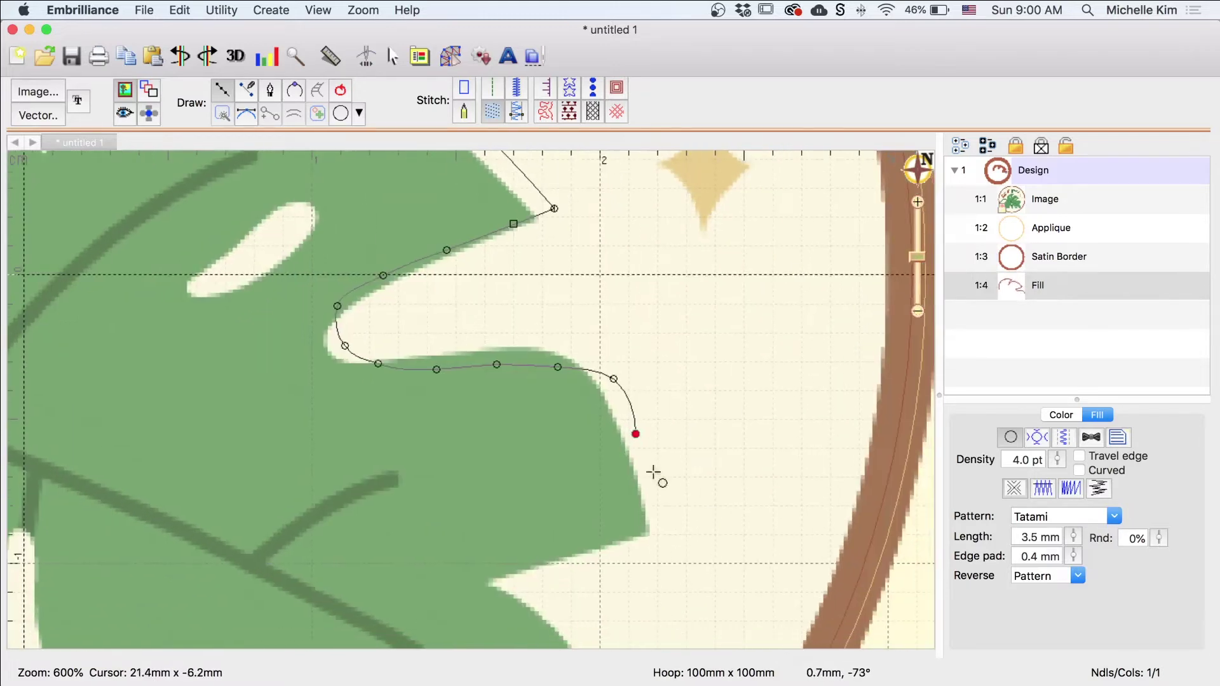
click(657, 500)
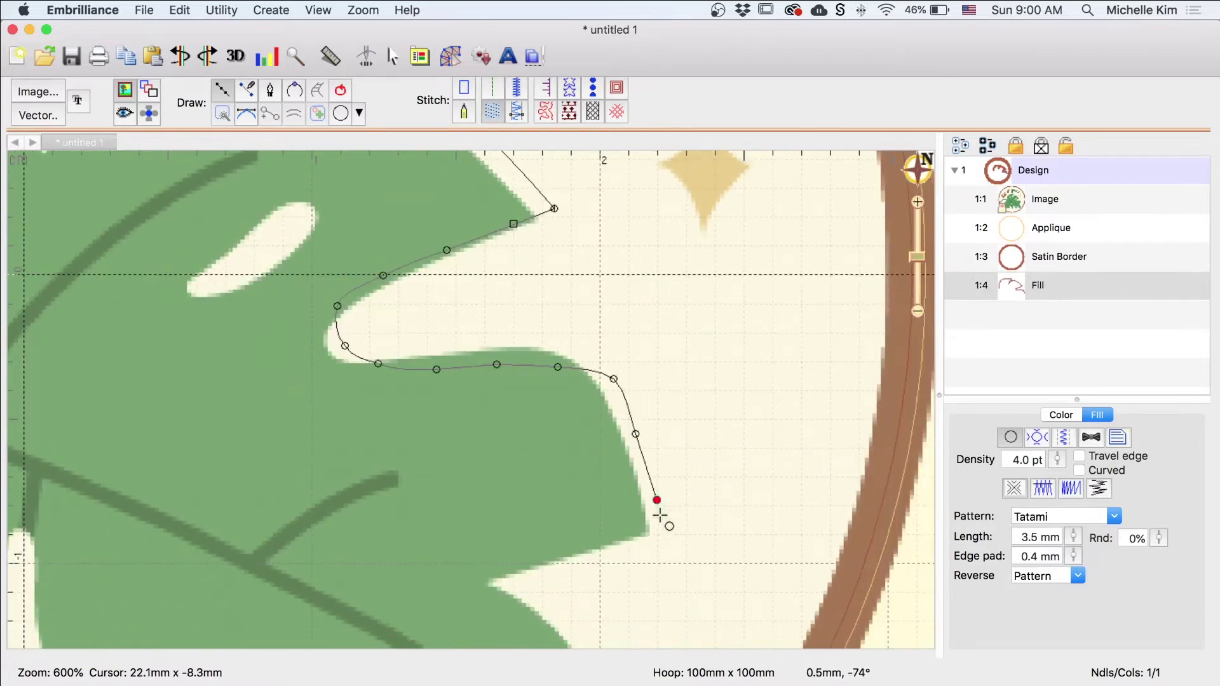
key(BackSpace)
click(661, 518)
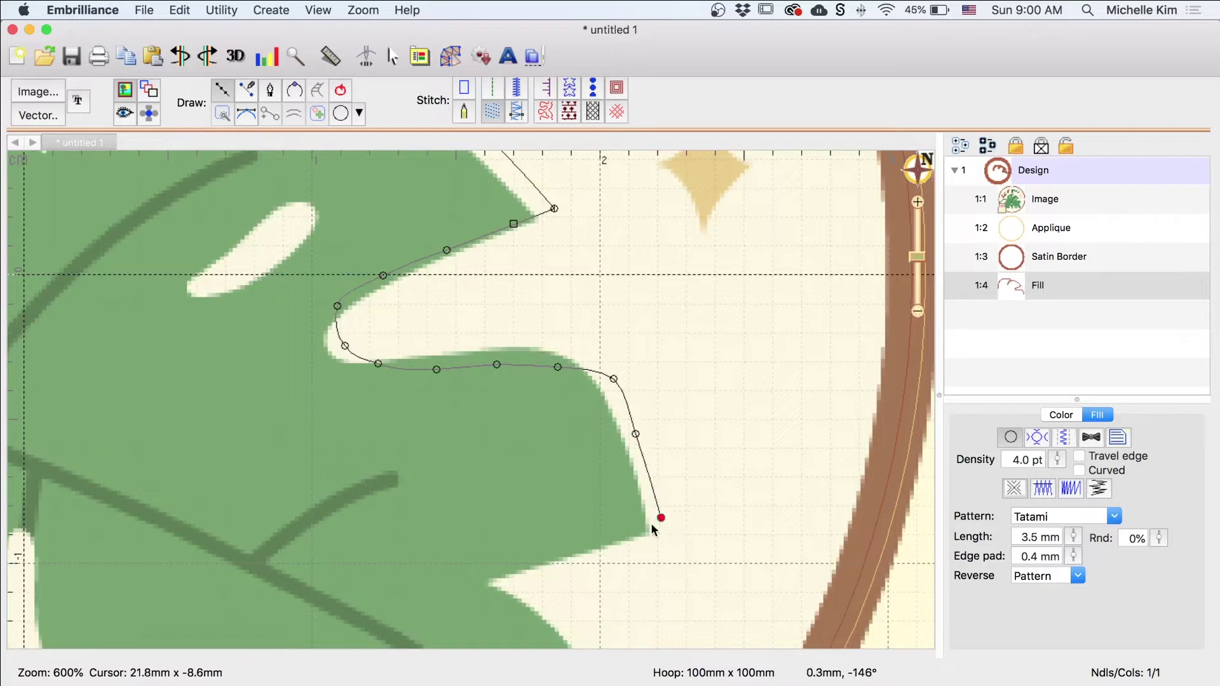
Trace the third lobe's underside inward from its tip to the sharp notch, starting with a corner point
click(625, 525)
click(572, 537)
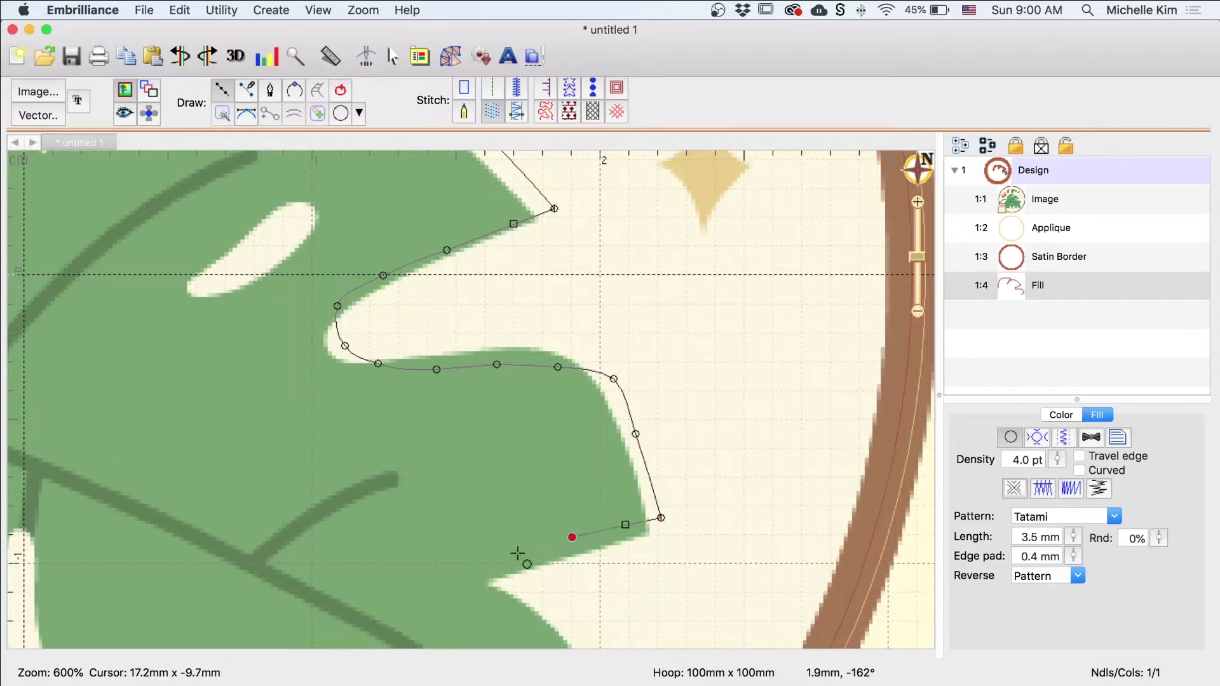
click(518, 551)
drag(532, 572, 532, 464)
click(481, 466)
Trace from the sharp notch around the outer curve of the leaf's lower-right lobe down to its bottom corner
click(515, 479)
click(574, 514)
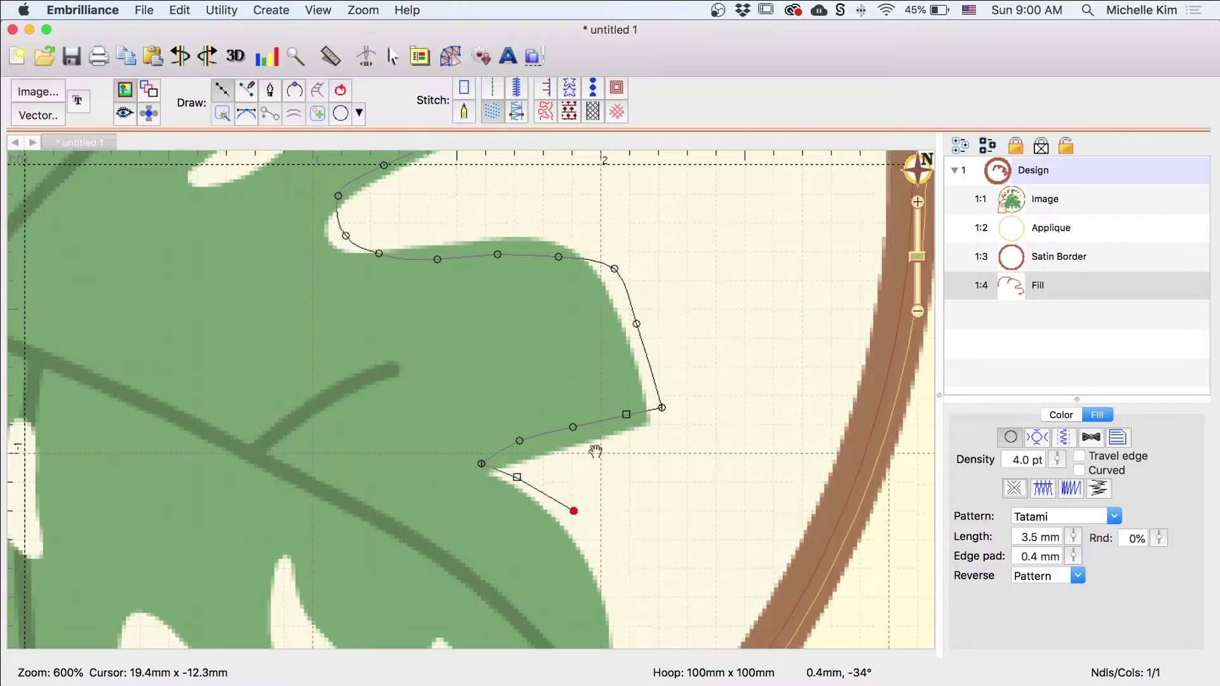
scroll(603, 463, down, 3)
click(613, 478)
click(626, 555)
scroll(622, 488, down, 4)
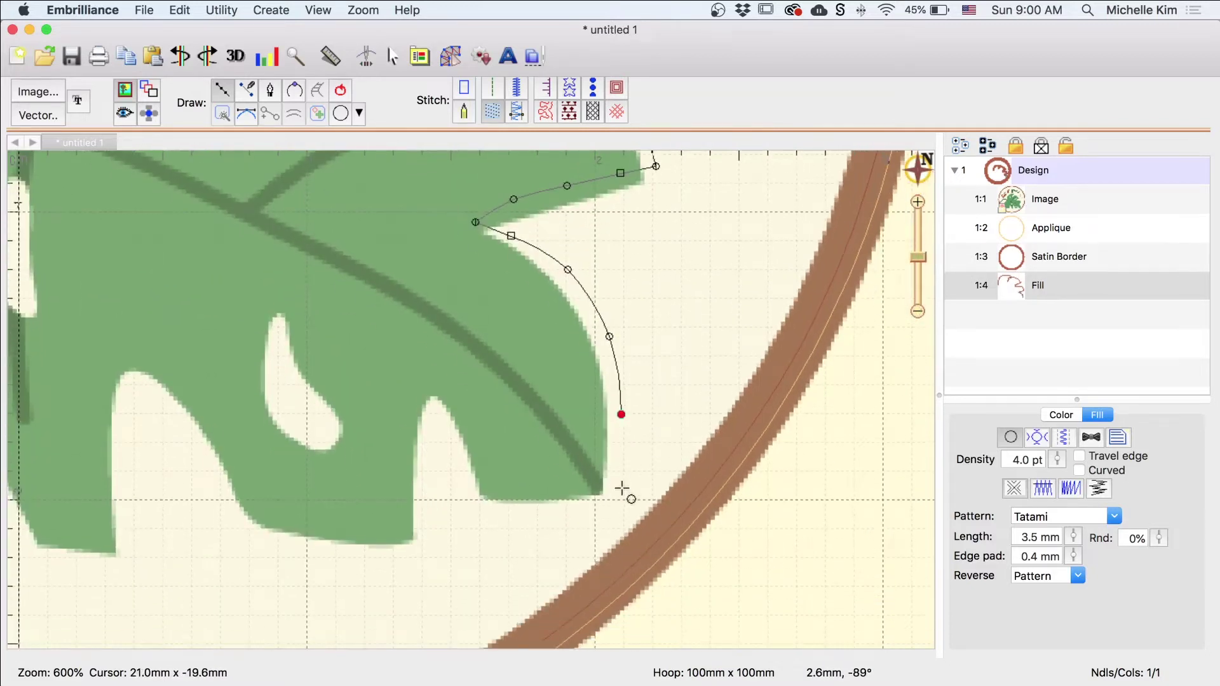
click(622, 480)
Trace the lower-right lobe's bottom edge and climb to the top of the first narrow bottom notch
click(590, 483)
click(530, 484)
click(471, 484)
click(462, 452)
click(447, 418)
click(434, 404)
Continue down the far side of the first narrow notch and along the next bottom lobe's lower edge
click(427, 439)
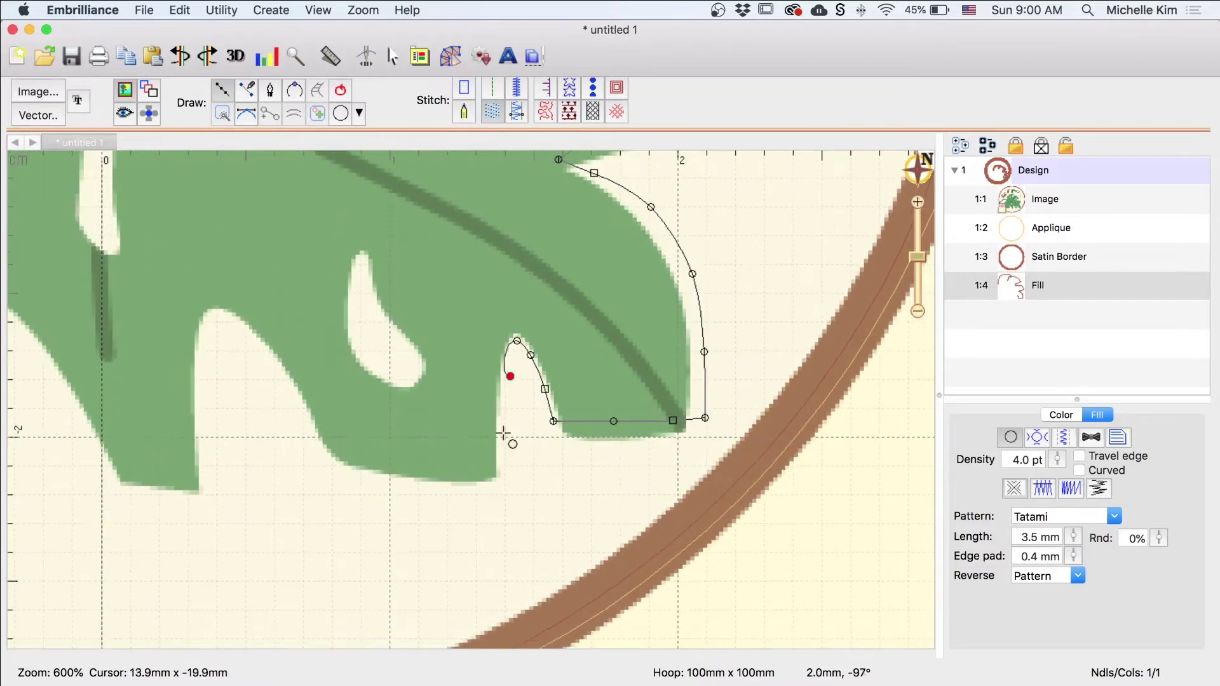
click(508, 461)
click(475, 457)
click(412, 456)
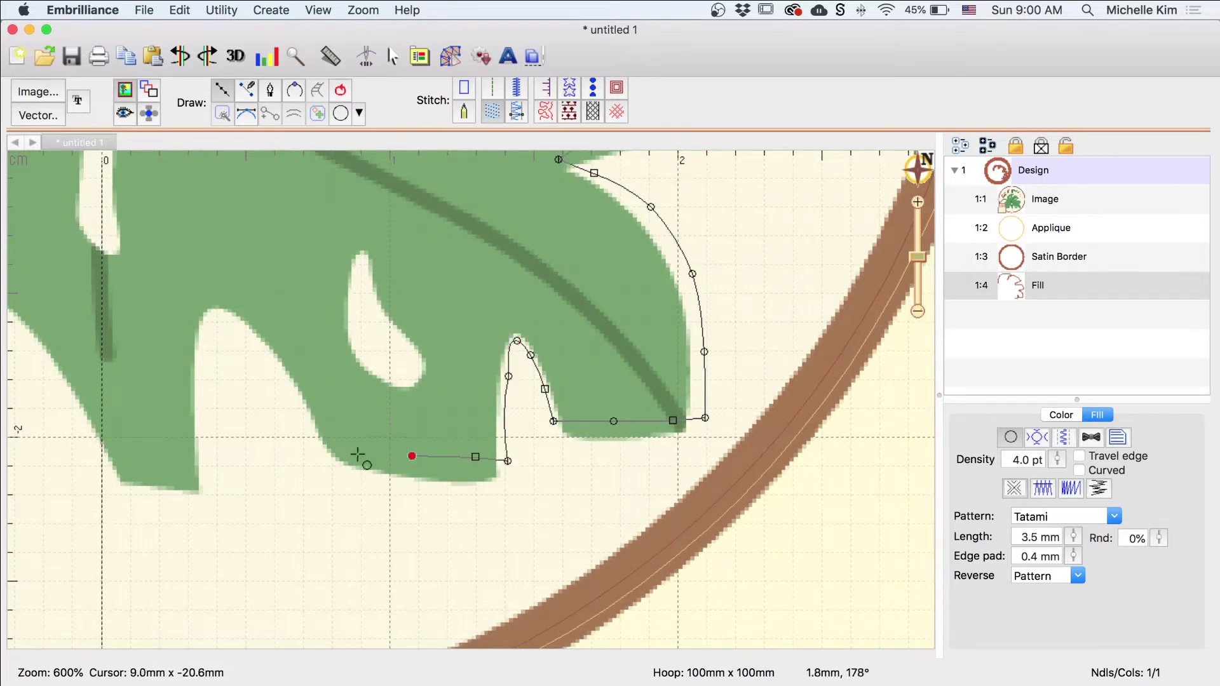
click(351, 453)
Extend the outline with curve points up the slanted side of the second bottom notch to its rounded top
scroll(381, 445, left, 5)
click(493, 463)
click(469, 412)
click(440, 374)
click(409, 340)
Trace down the second bottom notch's straight side and across the bottom edge of the small middle lobe
click(394, 357)
click(396, 422)
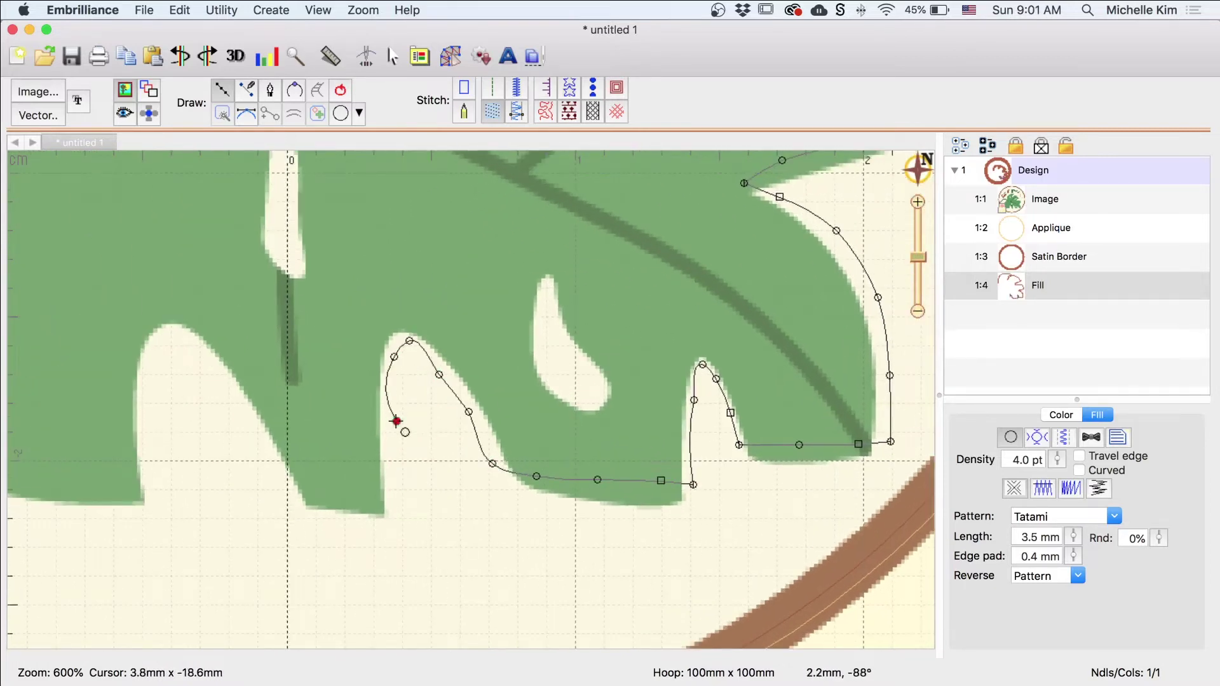
scroll(396, 421, left, 5)
click(566, 469)
click(529, 467)
click(457, 462)
Trace up the slanted side of the third bottom notch, over its rounded top and onto its straight side
click(427, 416)
click(392, 360)
click(346, 299)
click(310, 374)
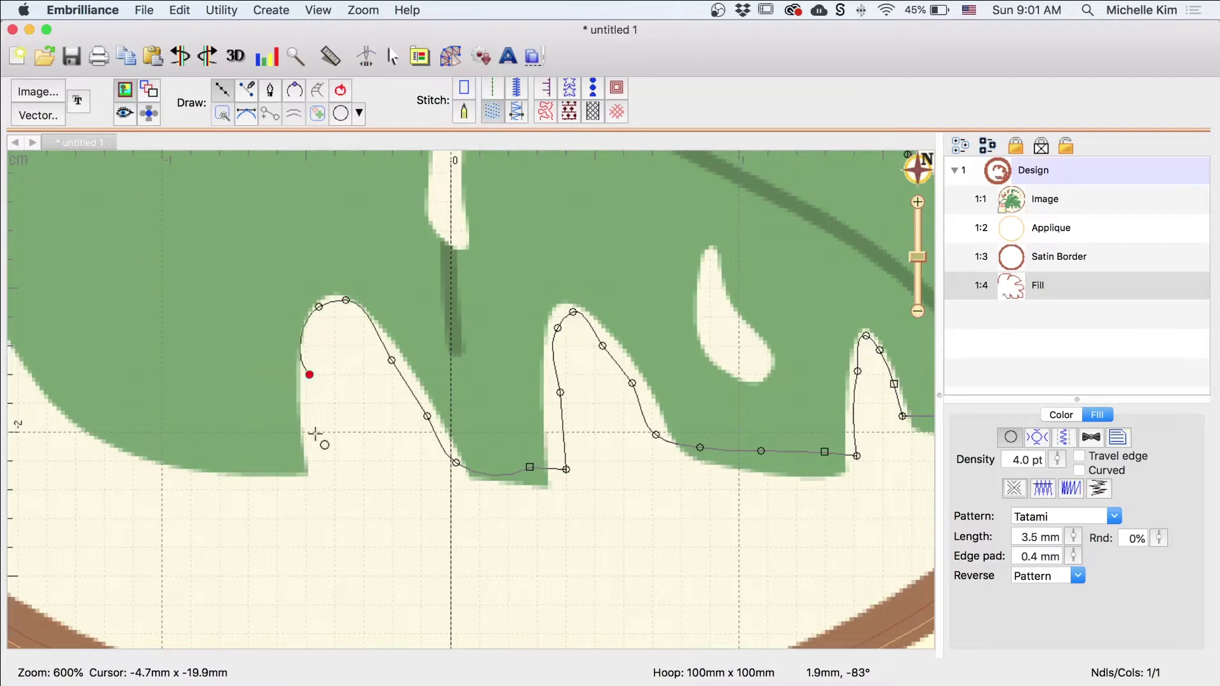
Finish the third notch at its lower corner and trace the bottom edge of the leaf's large lower-left lobe
scroll(315, 434, left, 5)
click(485, 444)
click(454, 446)
click(372, 442)
click(292, 437)
click(224, 409)
Trace up the lower-left lobe's outer edge, close the outline on its start point at the stem, and generate the fill
scroll(223, 409, left, 5)
click(295, 428)
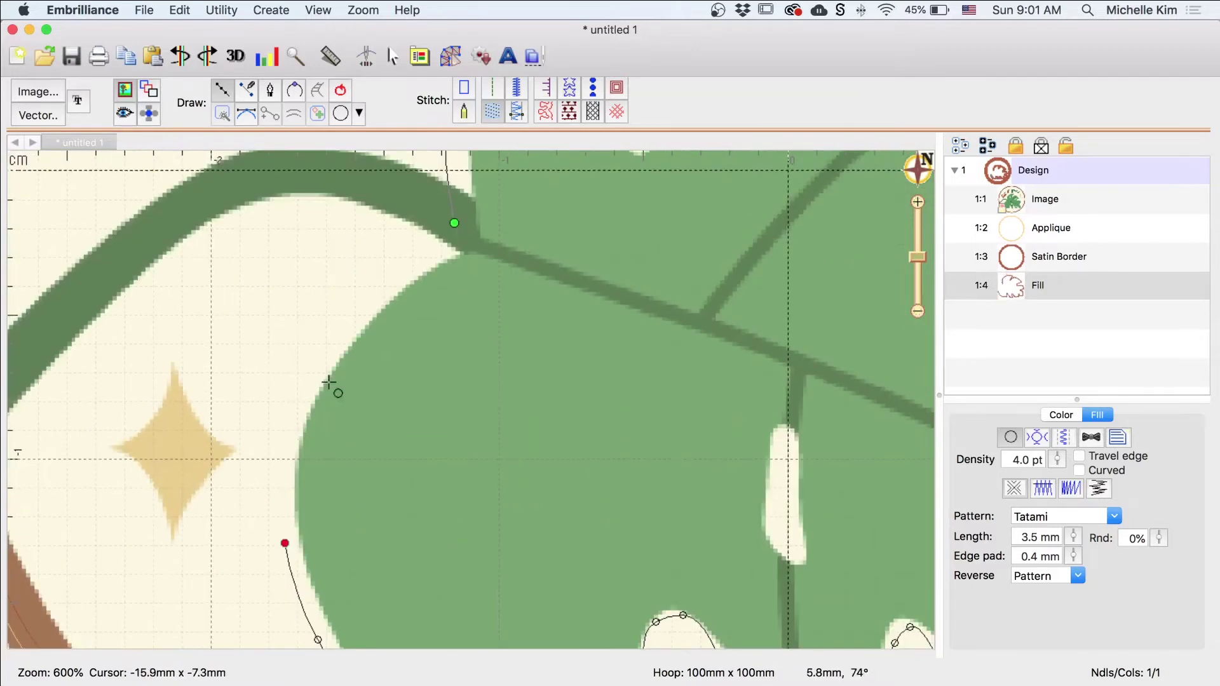
click(292, 412)
click(355, 312)
click(411, 267)
click(454, 223)
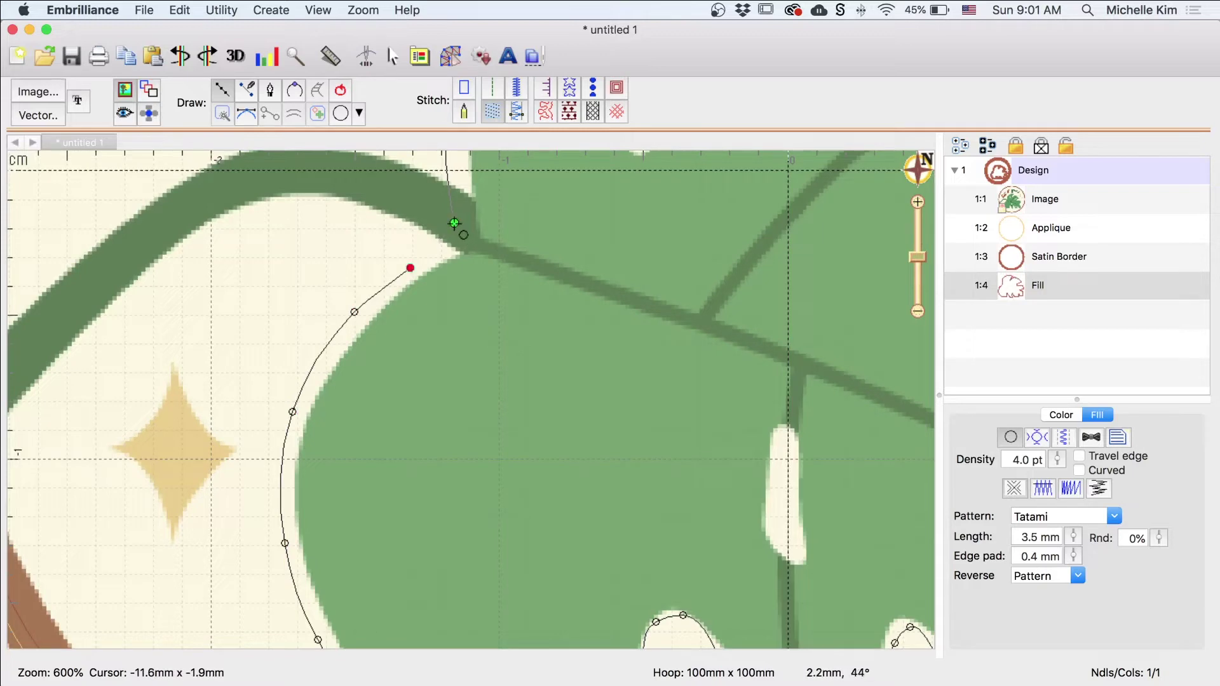
click(454, 223)
key(Return)
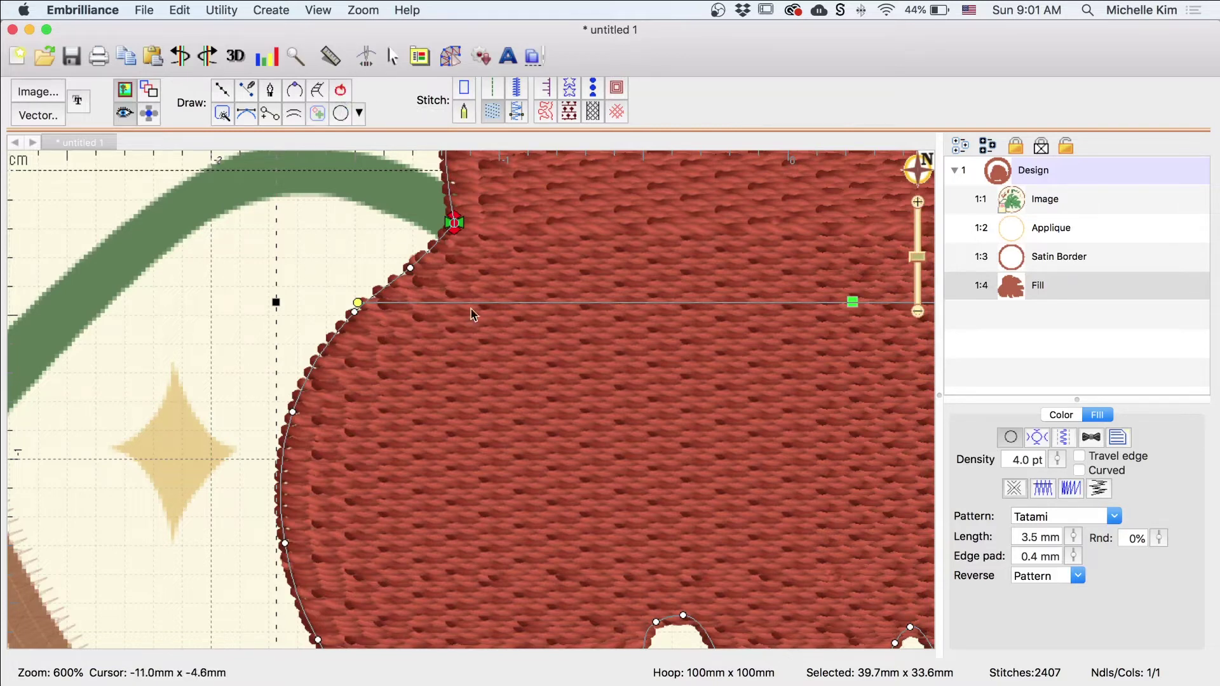
Deselect the leaf fill and view the whole patch at 100% zoom
click(341, 90)
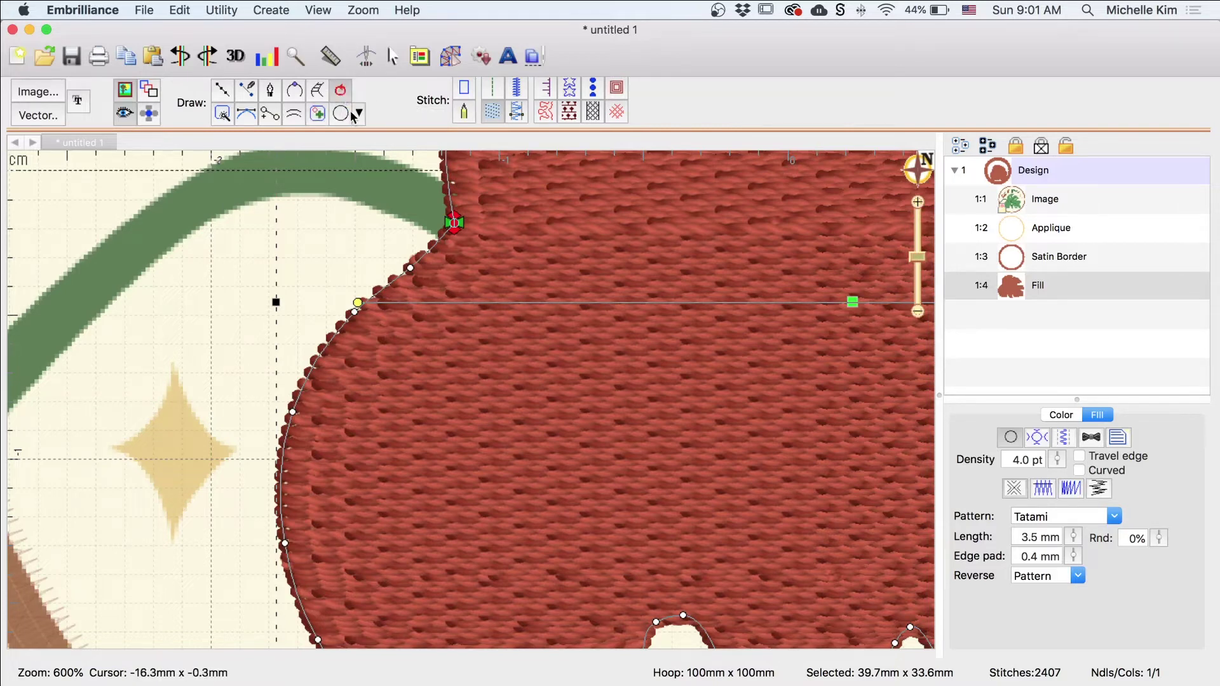
click(223, 295)
key(1)
drag(612, 373, 552, 402)
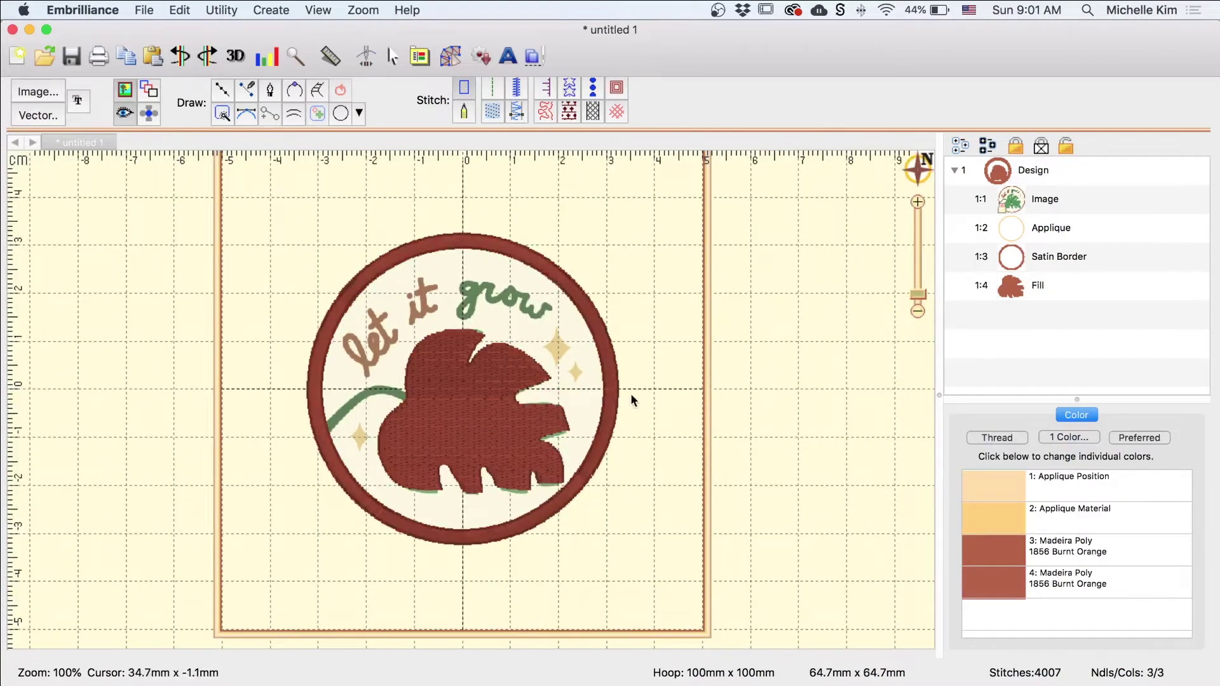
Change the leaf fill's thread color to Madeira Poly 1648 Celery, sorting the threads by number and searching for 1648
click(1021, 287)
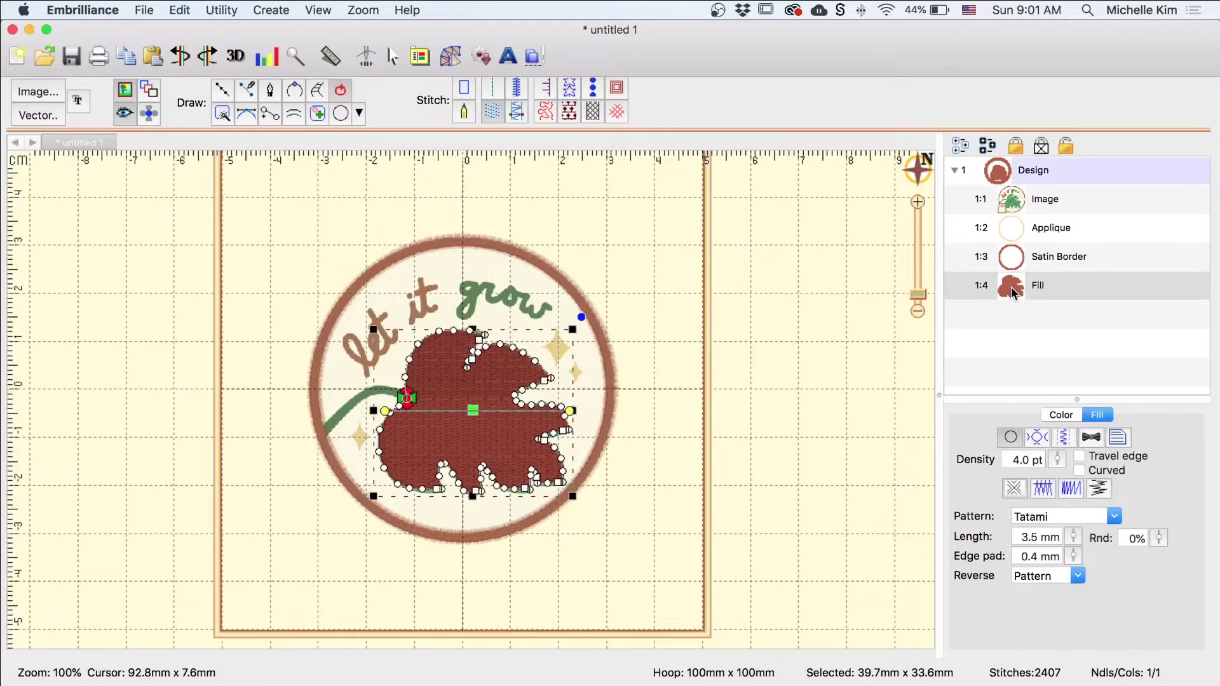
click(1060, 417)
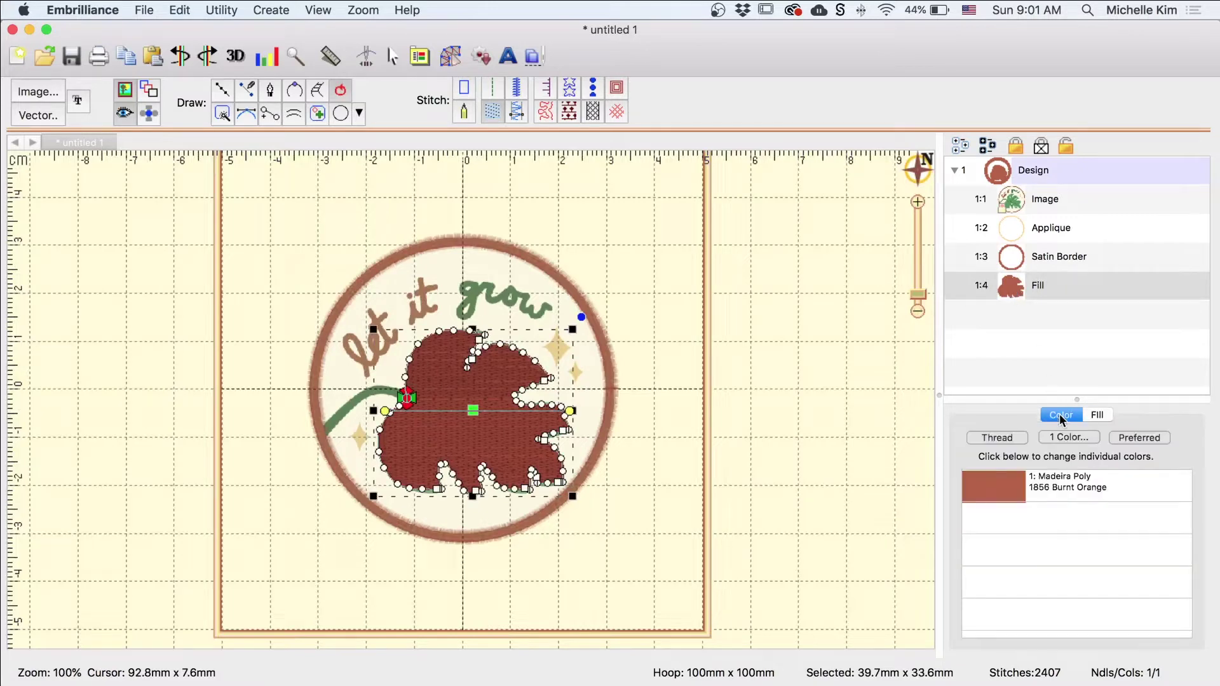
click(1004, 488)
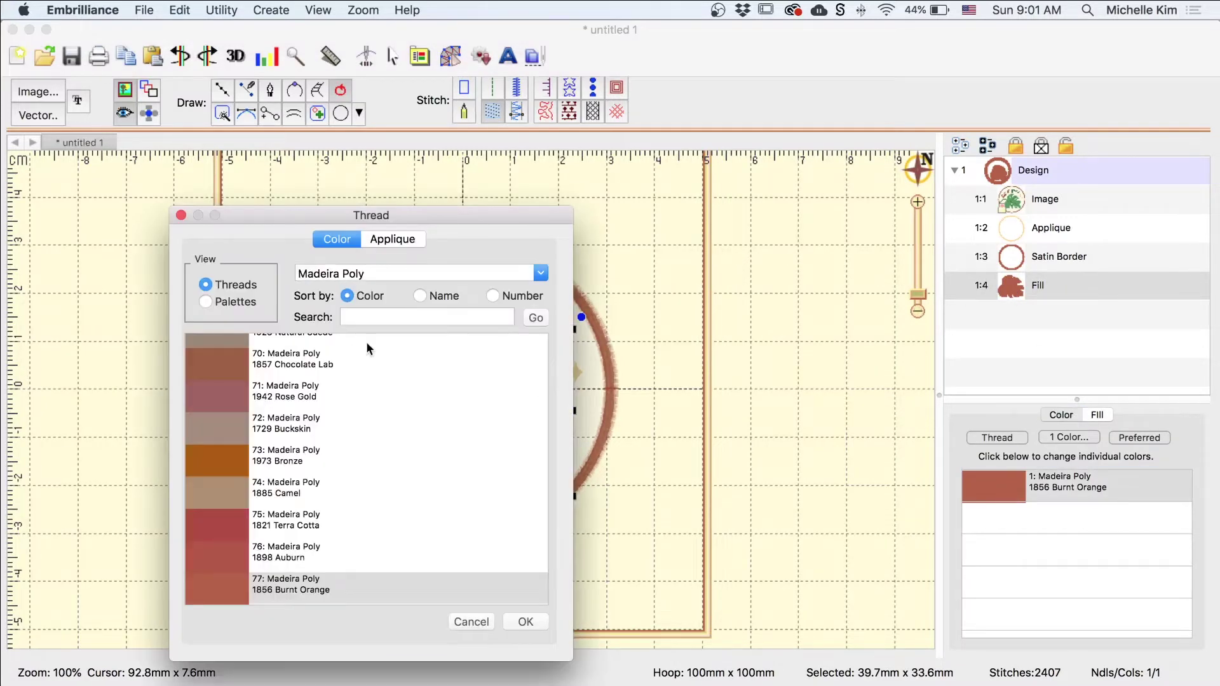
click(493, 296)
click(432, 318)
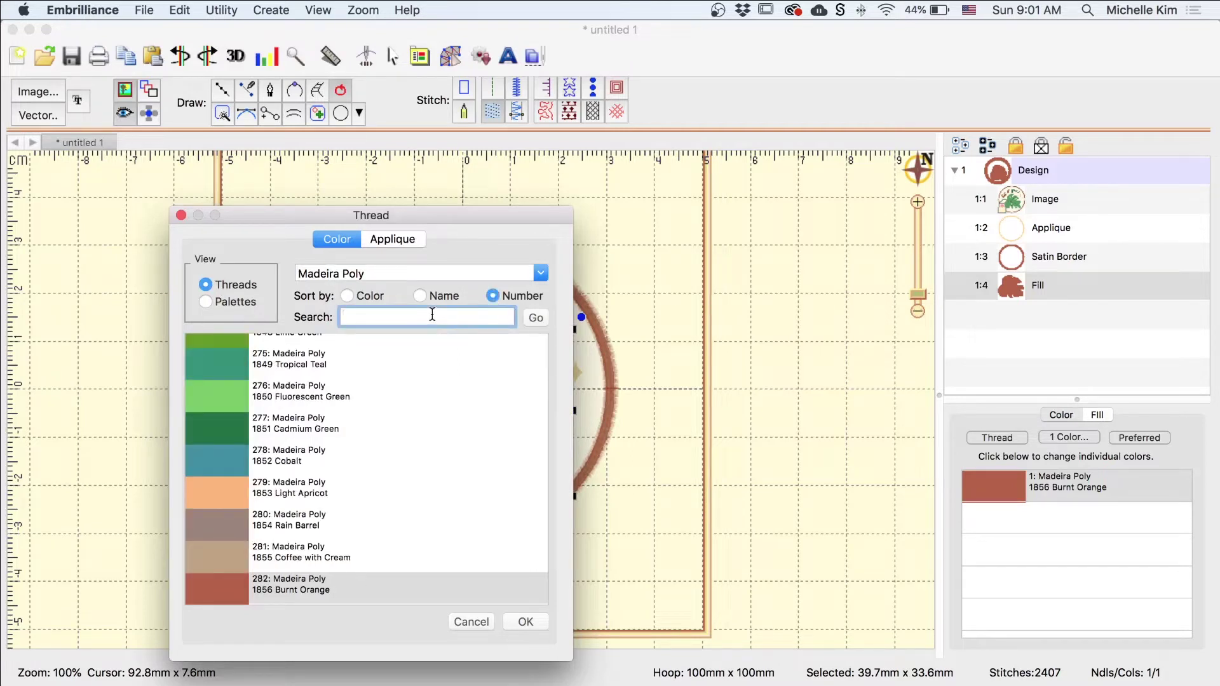
text(1648)
click(532, 317)
click(403, 450)
click(526, 621)
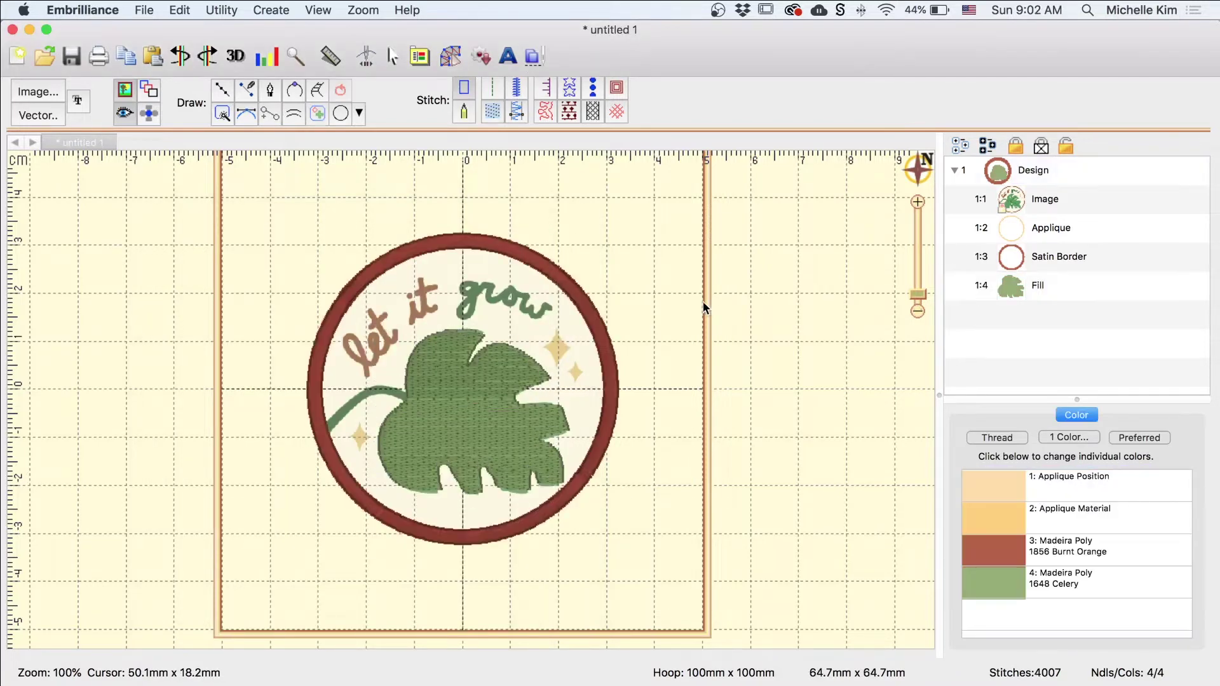
Select the leaf fill at 600% zoom and hide the stitches so that its outline shows over the background image
drag(472, 403, 526, 407)
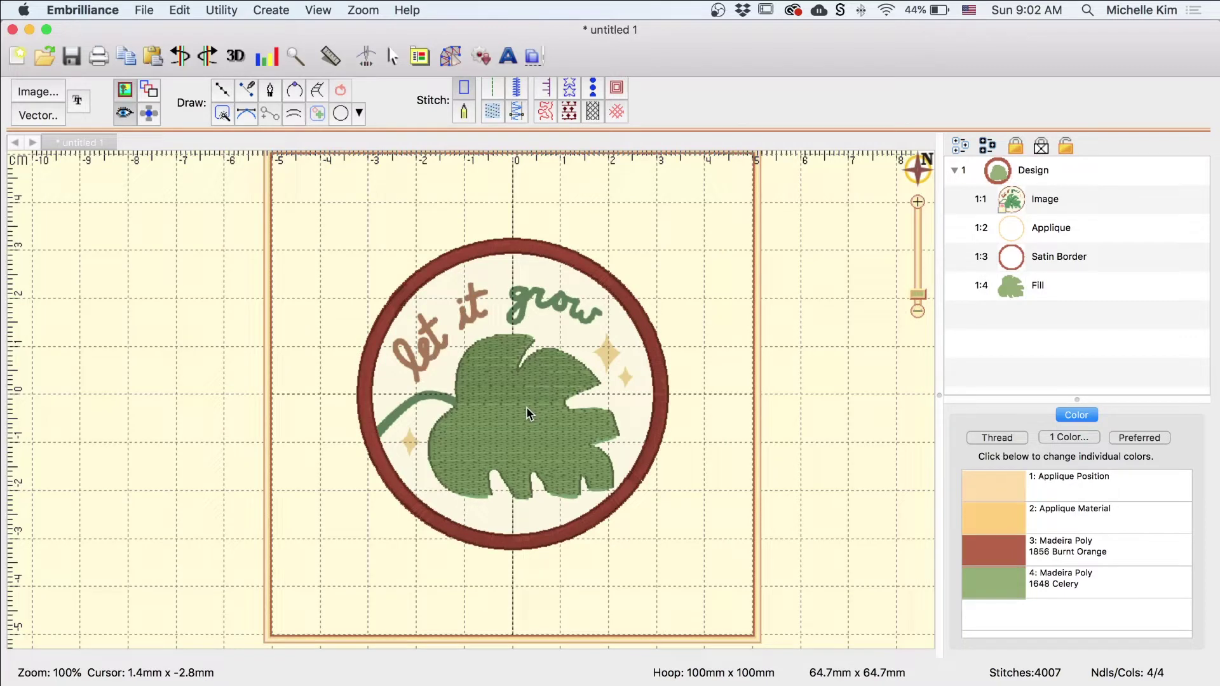
key(6)
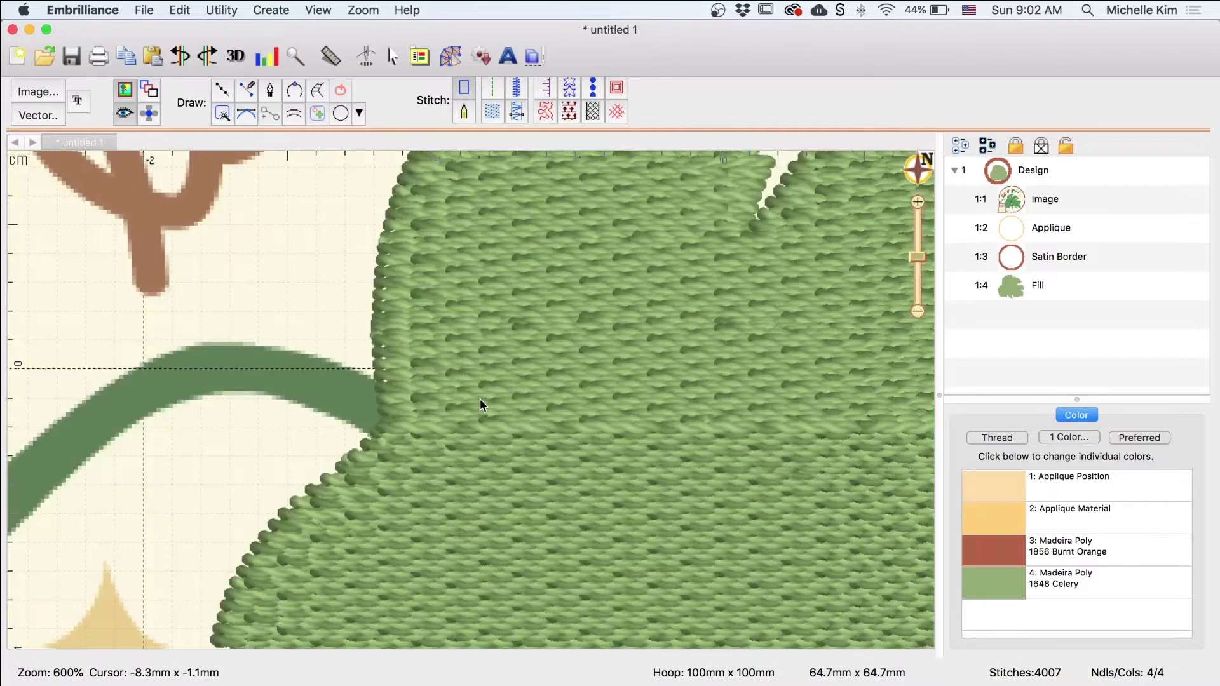
scroll(551, 417, right, 3)
scroll(551, 418, up, 2)
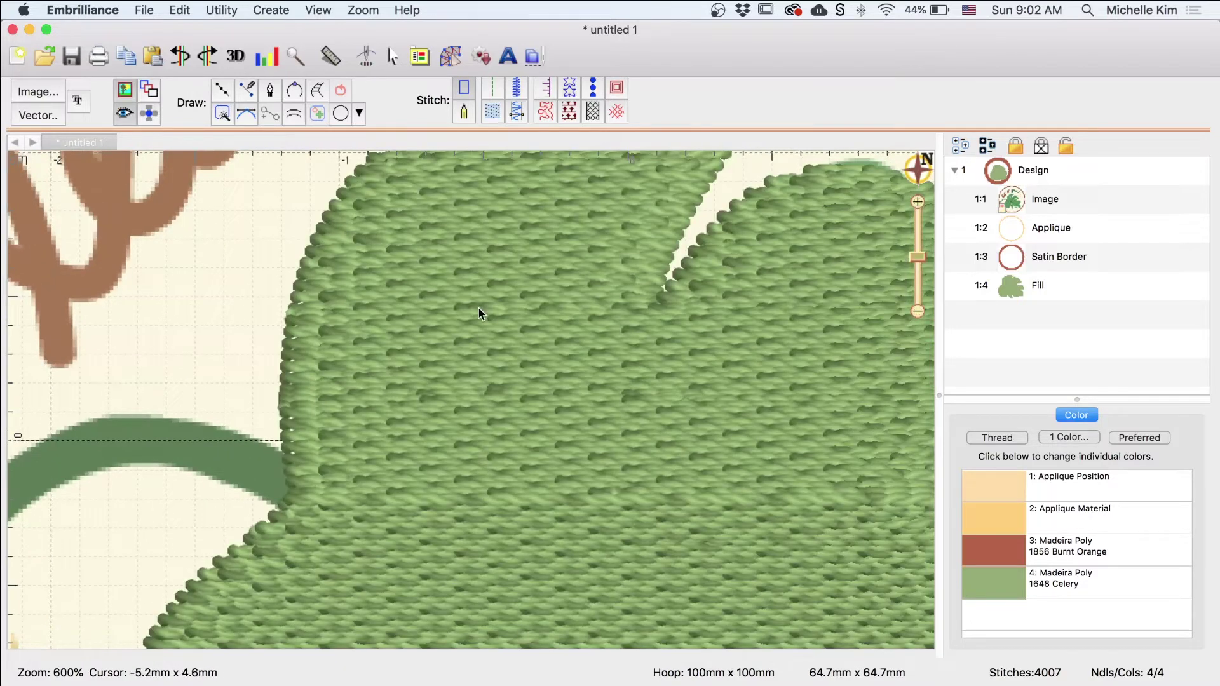
click(478, 309)
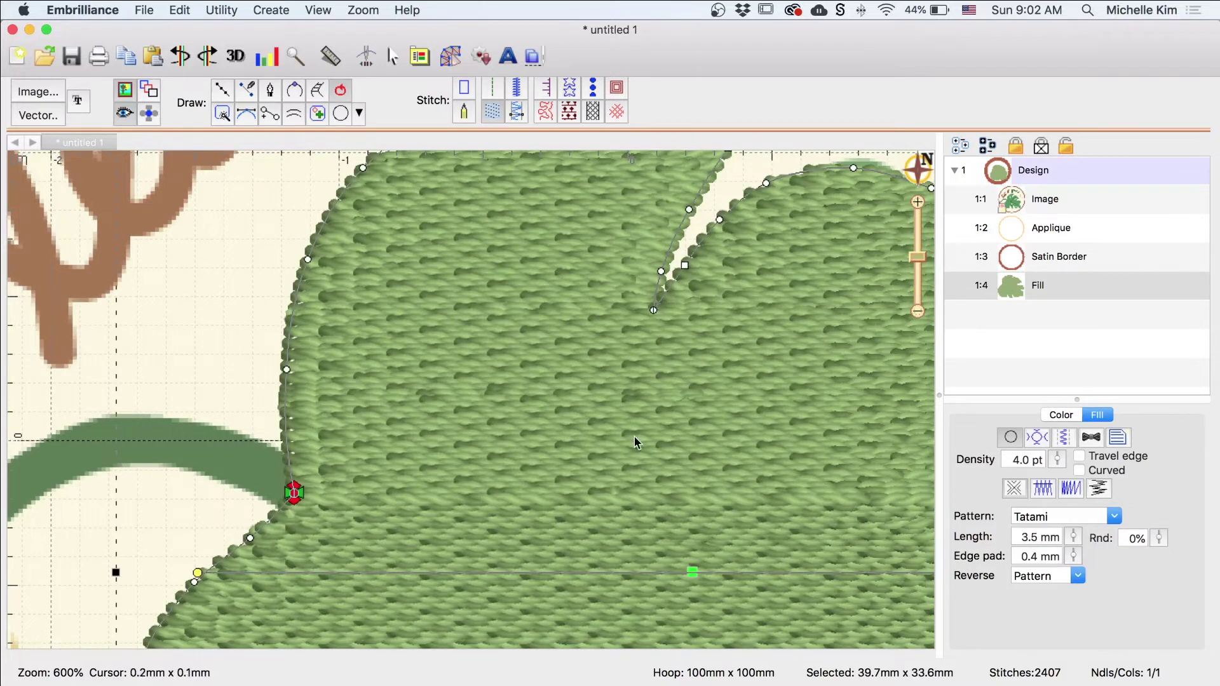
click(125, 115)
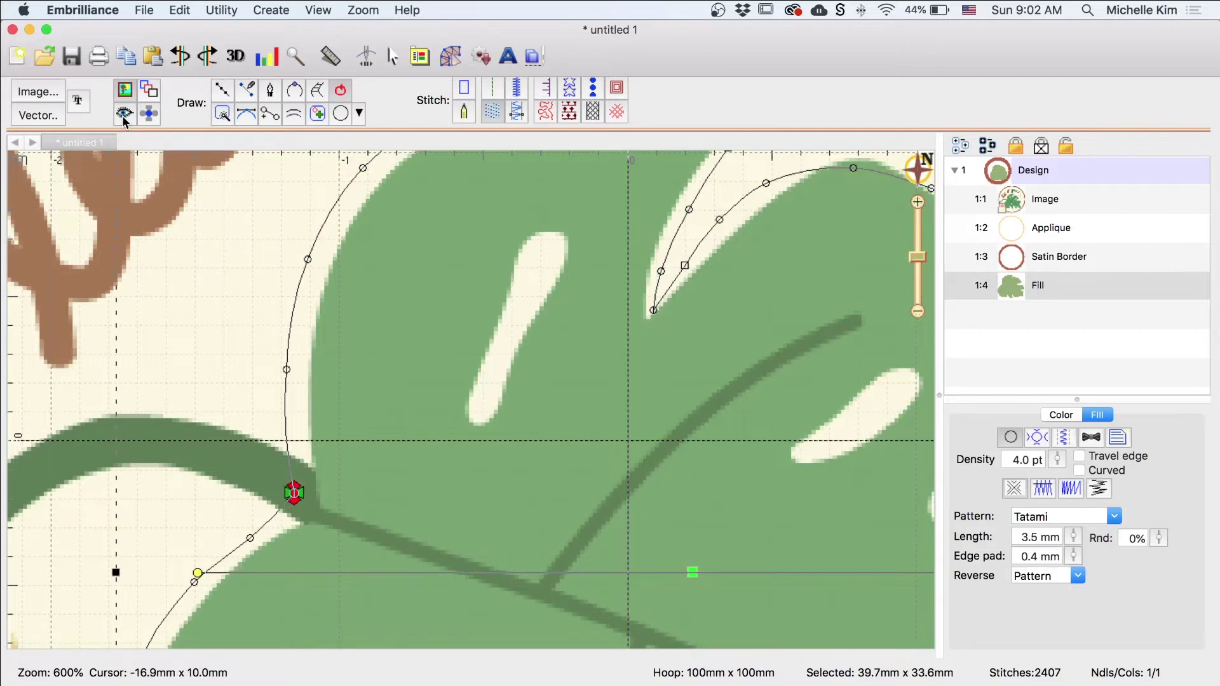
Try to delete the lower outline point on the leaf's left edge and undo the deletion
click(342, 370)
click(283, 390)
drag(305, 374, 349, 459)
click(330, 454)
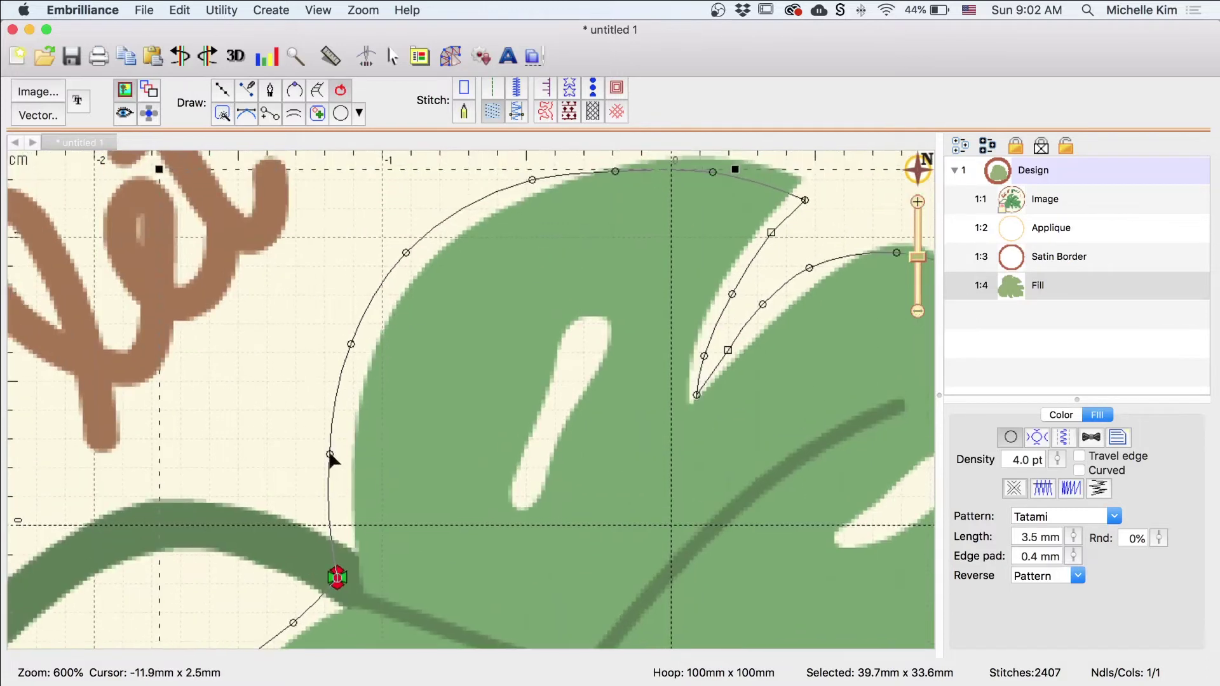
key(BackSpace)
key(super+z)
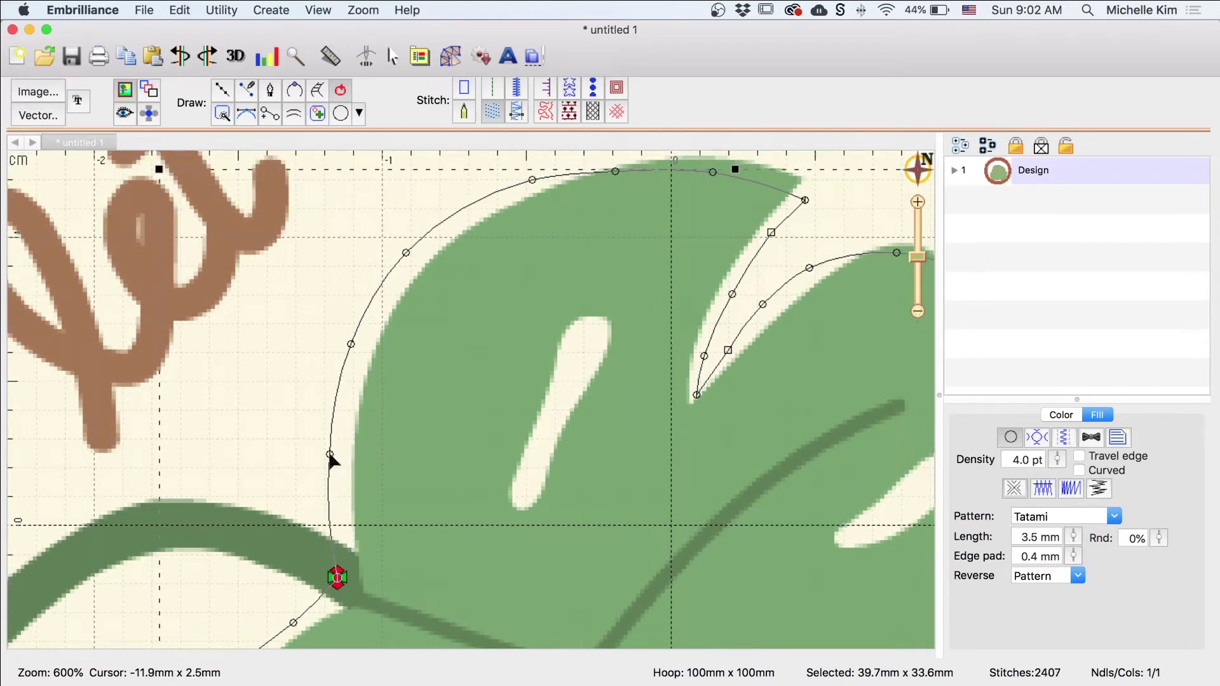
Remove the middle outline point on the upper-left lobe's outer edge and smooth the curve with the handle of the point below it
click(330, 454)
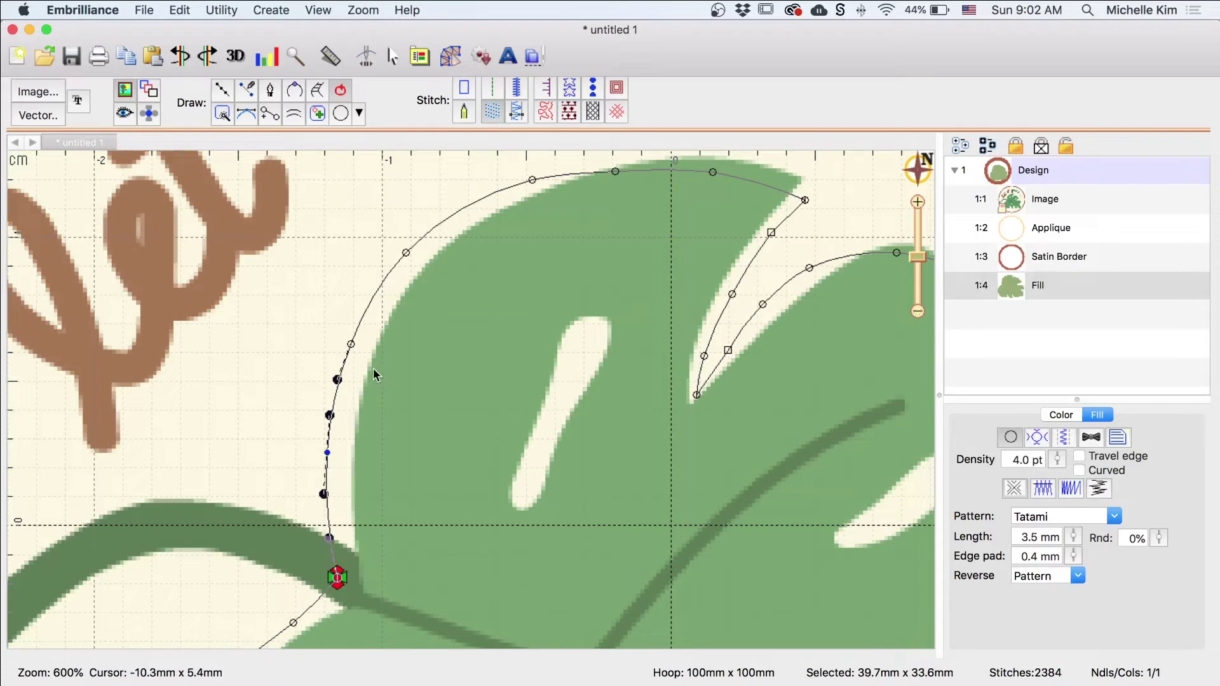
click(257, 329)
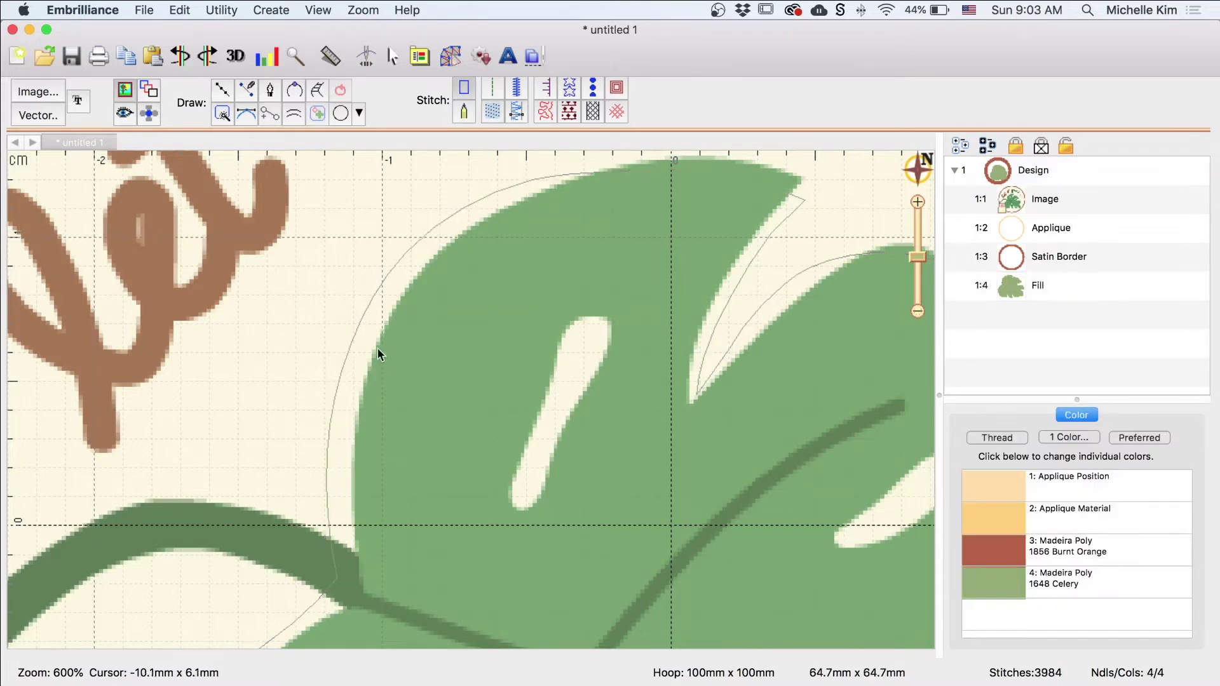
click(349, 344)
scroll(407, 394, up, 2)
scroll(406, 394, right, 1)
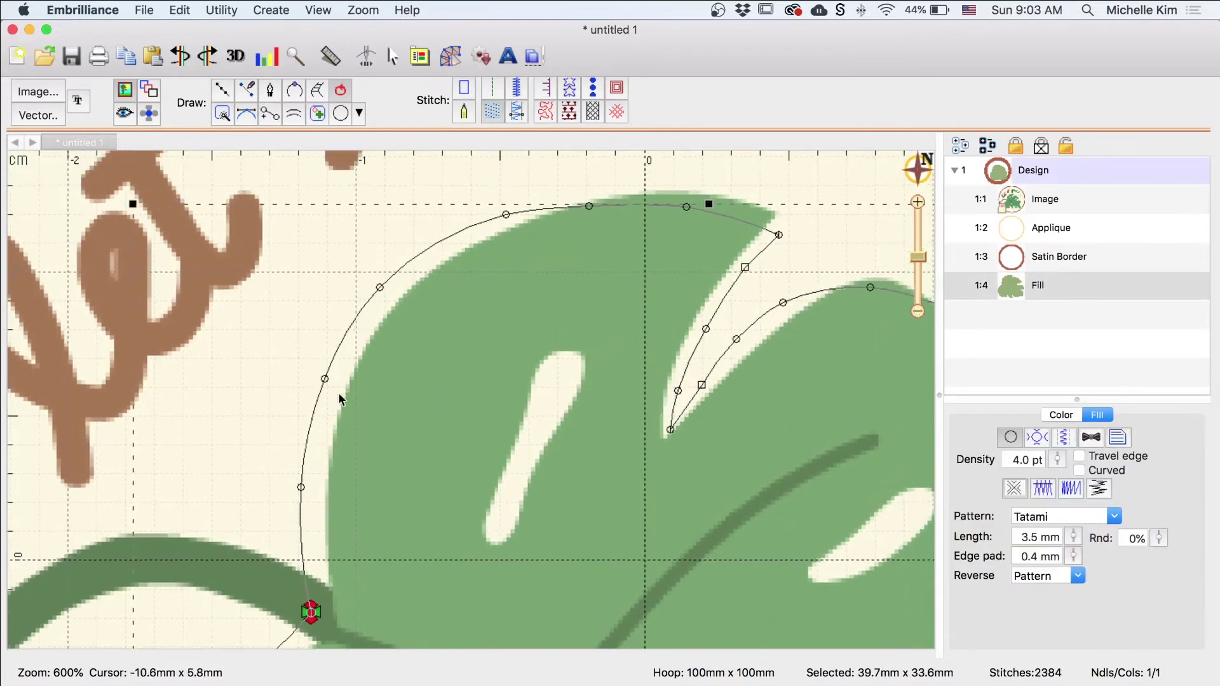
double_click(323, 378)
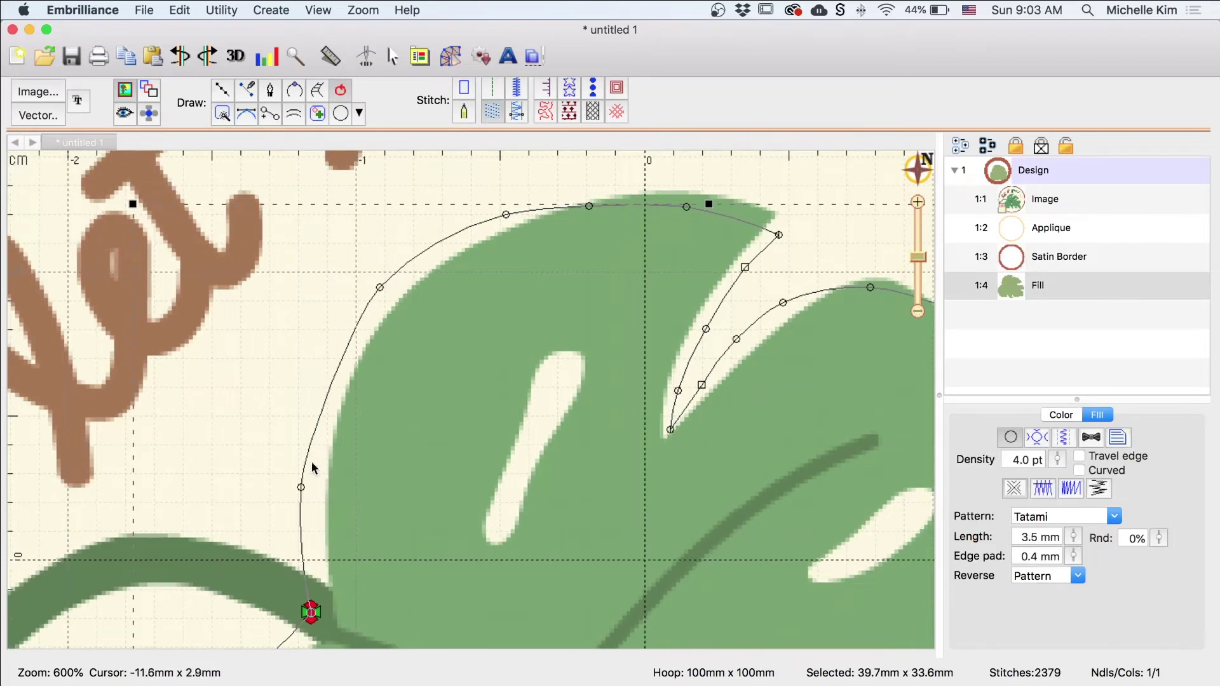
click(301, 487)
drag(303, 449, 313, 365)
click(261, 391)
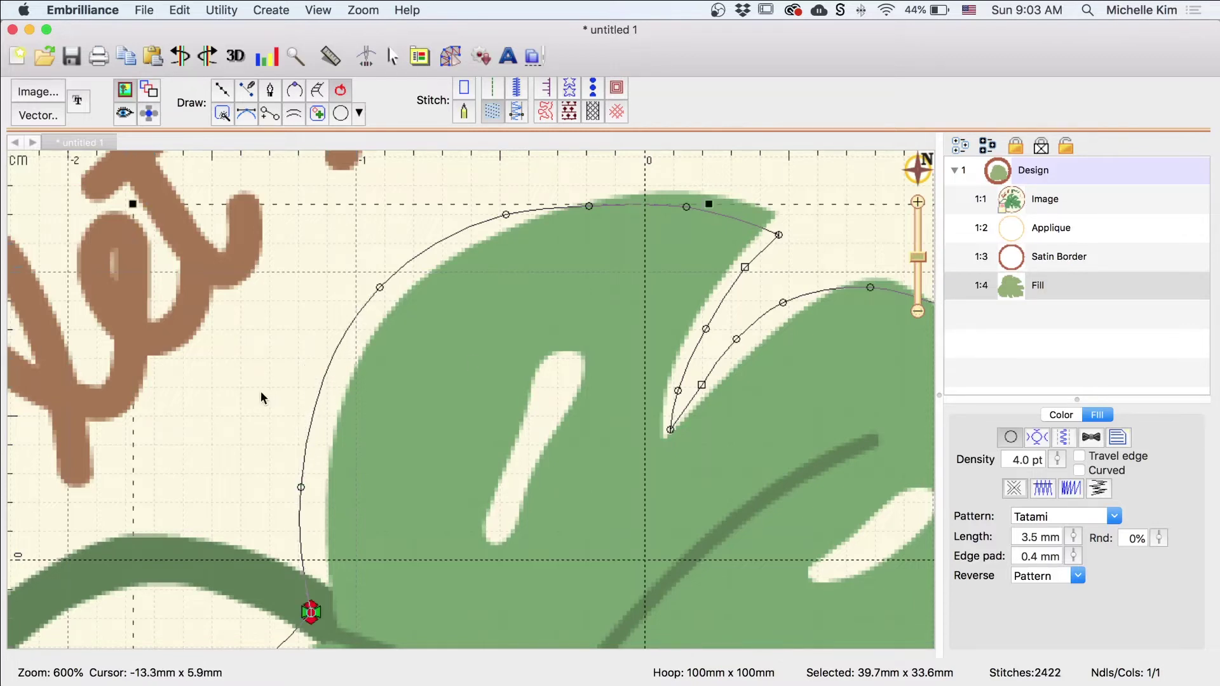
Remove the surplus point along the top of the upper-left lobe and adjust the preceding point's curve handle to follow the edge
drag(533, 329, 456, 441)
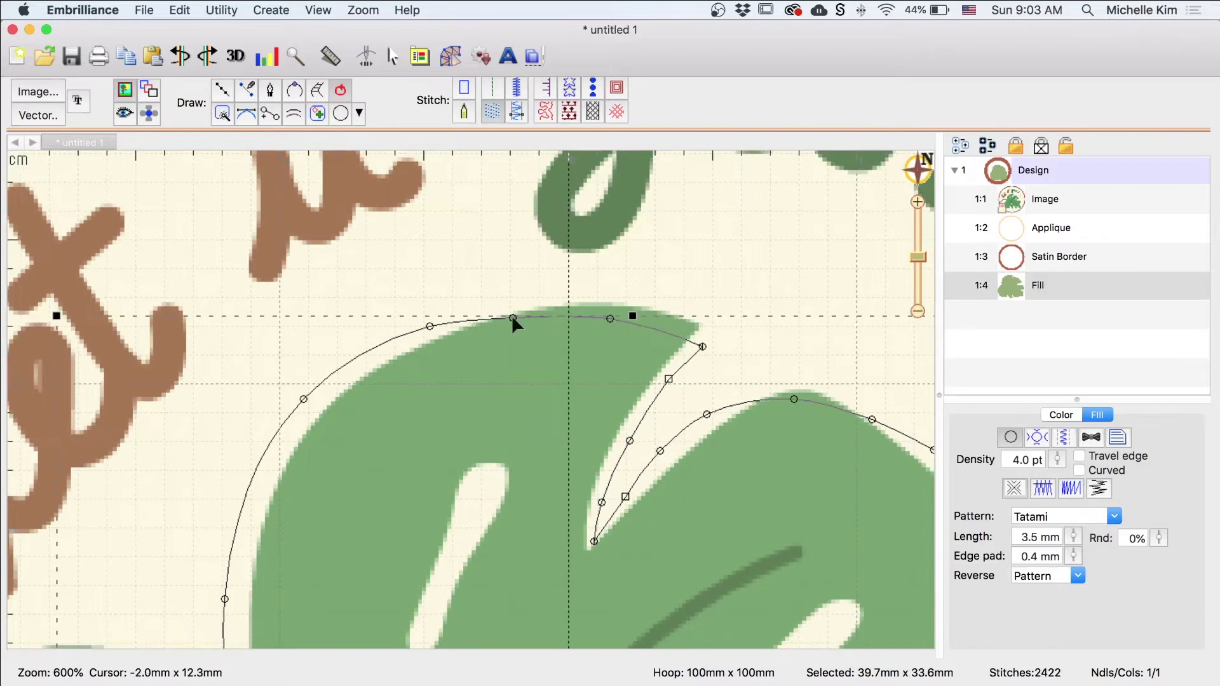
key(BackSpace)
click(429, 326)
drag(463, 317, 484, 312)
click(472, 268)
Remove the surplus outline points on both sides of the notch between the two upper lobes and reposition the remaining side point
drag(712, 370, 633, 327)
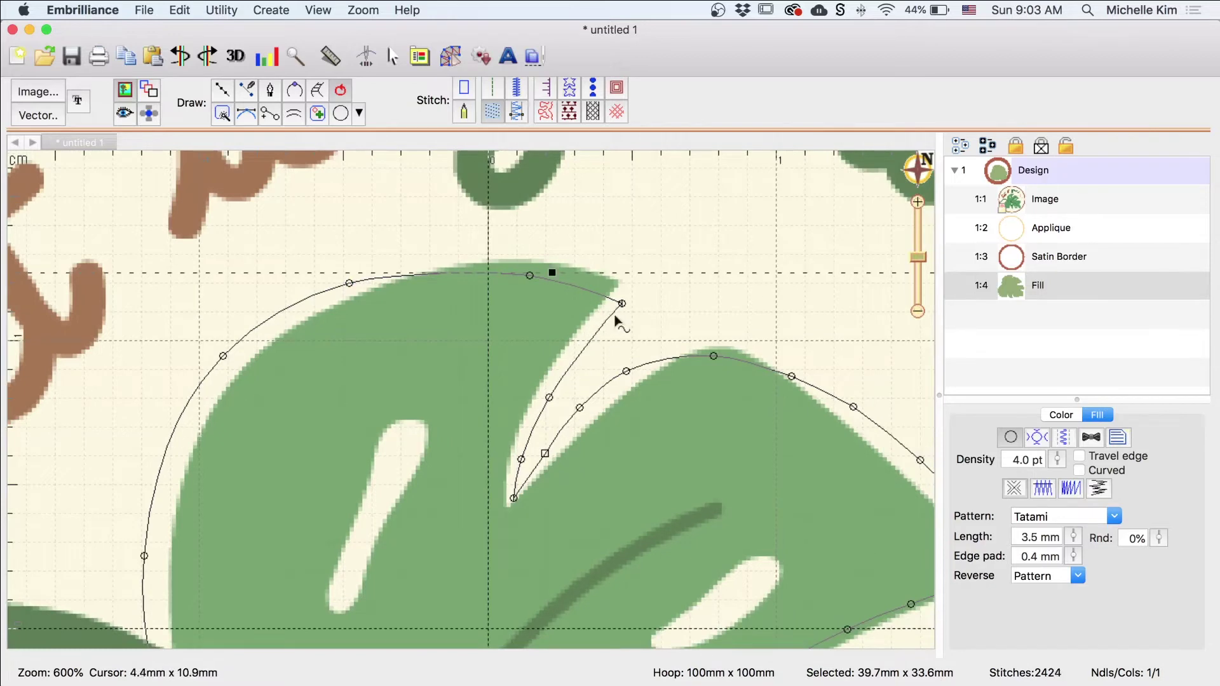
click(549, 398)
click(522, 459)
key(BackSpace)
drag(550, 398, 581, 409)
click(545, 453)
key(BackSpace)
Reposition the outline points along the second lobe's left edge and peak so the curve follows the background leaf
drag(626, 371, 635, 369)
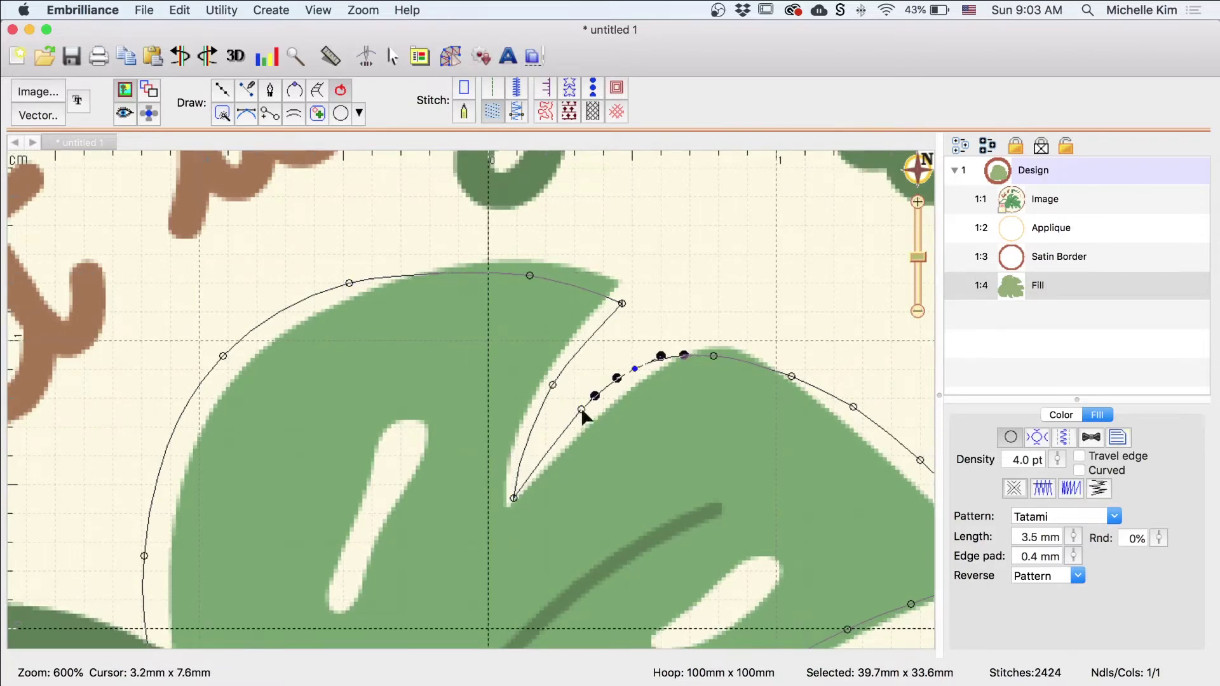
click(709, 356)
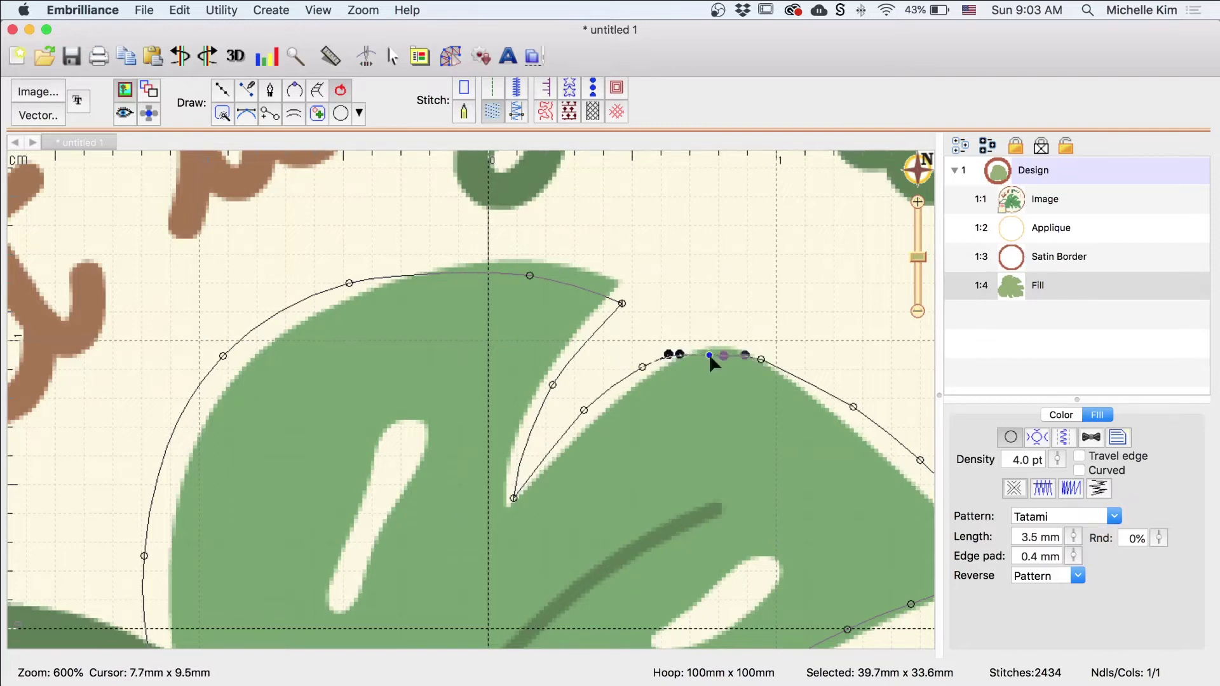
drag(642, 367, 641, 369)
drag(583, 410, 581, 414)
scroll(660, 397, right, 5)
click(584, 351)
drag(604, 353, 615, 354)
scroll(757, 450, down, 4)
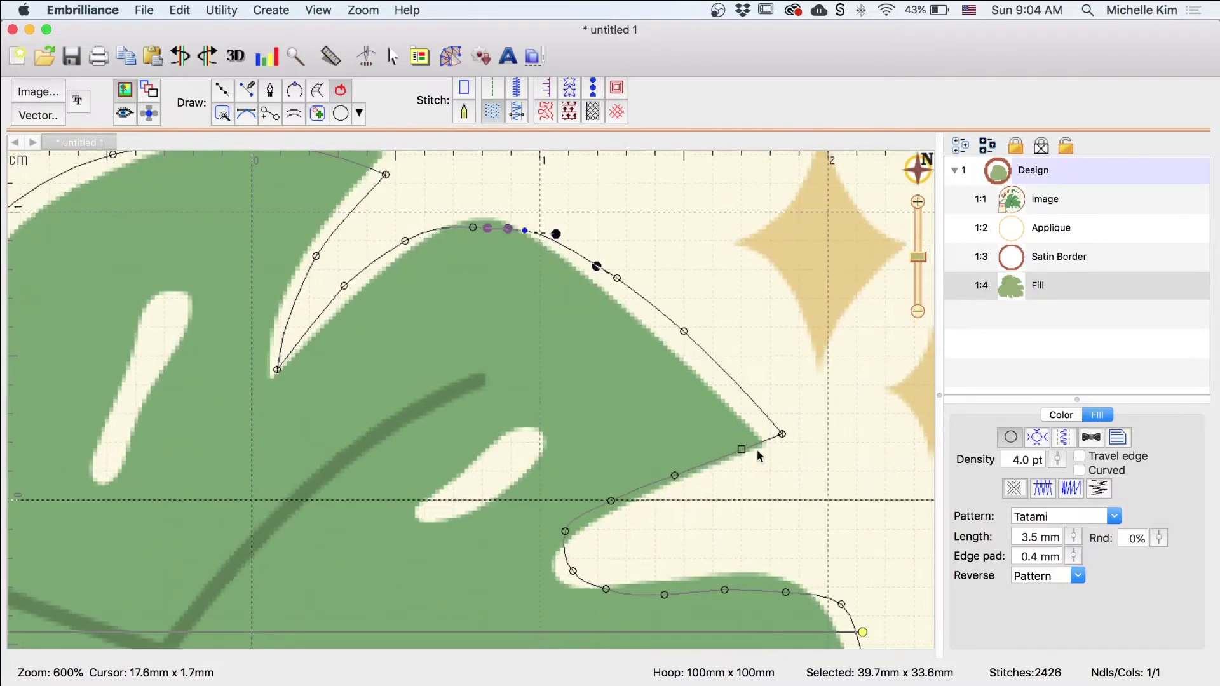
Simplify the outline around the deep notch on the leaf's right side by deleting surplus points and adjusting the remaining ones
scroll(685, 335, down, 3)
scroll(685, 335, right, 4)
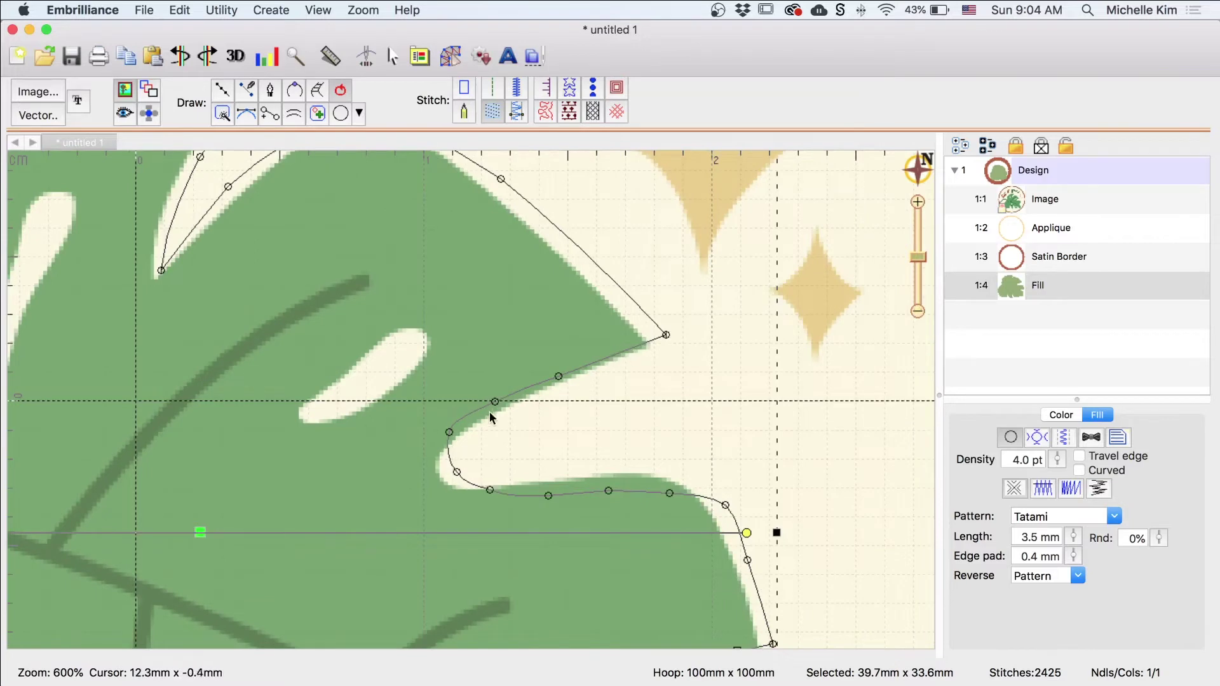
click(451, 435)
drag(450, 434, 450, 431)
click(488, 489)
key(Delete)
drag(547, 496, 544, 496)
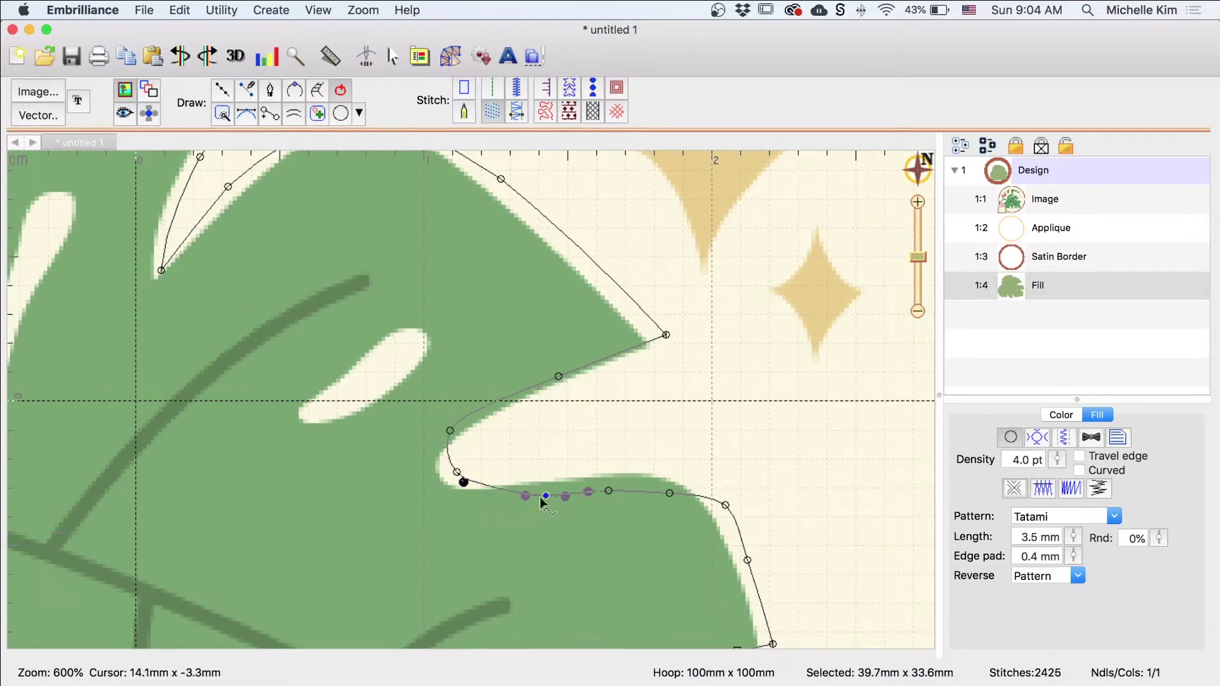
Space out the points along the right-hand lobe's upper edge and shift its shoulder point inward to round the curve
scroll(609, 508, down, 2)
scroll(609, 509, right, 4)
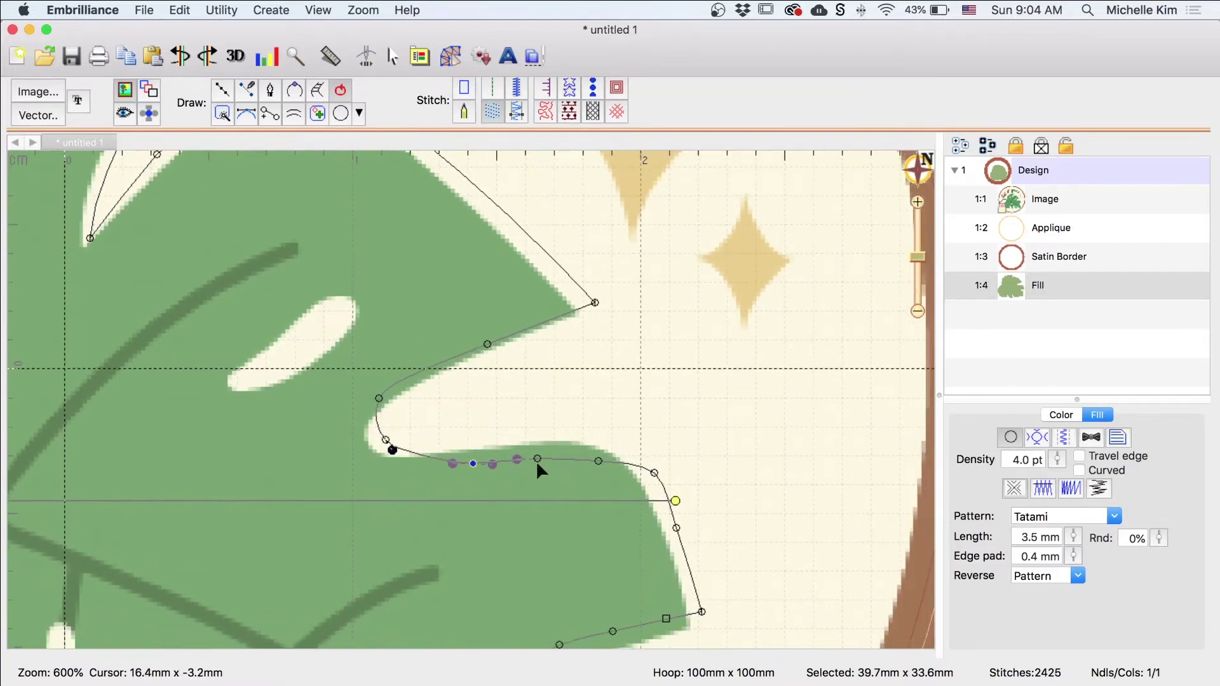
drag(536, 458, 582, 460)
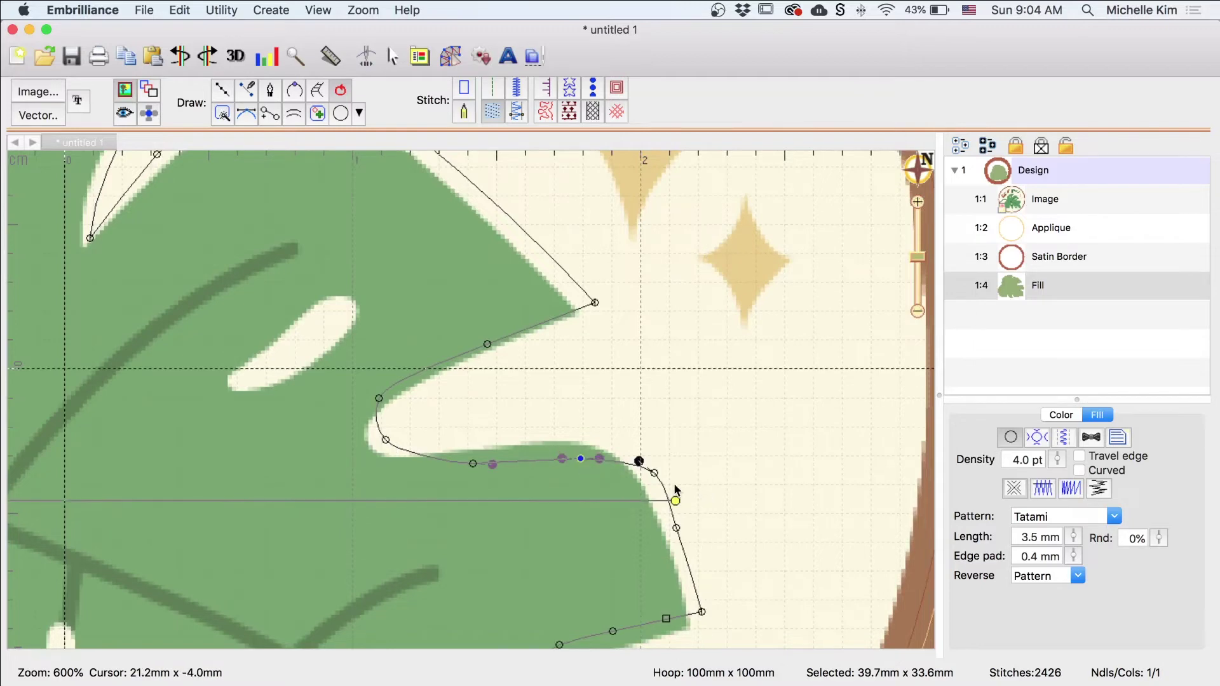
scroll(676, 490, down, 3)
scroll(675, 489, right, 4)
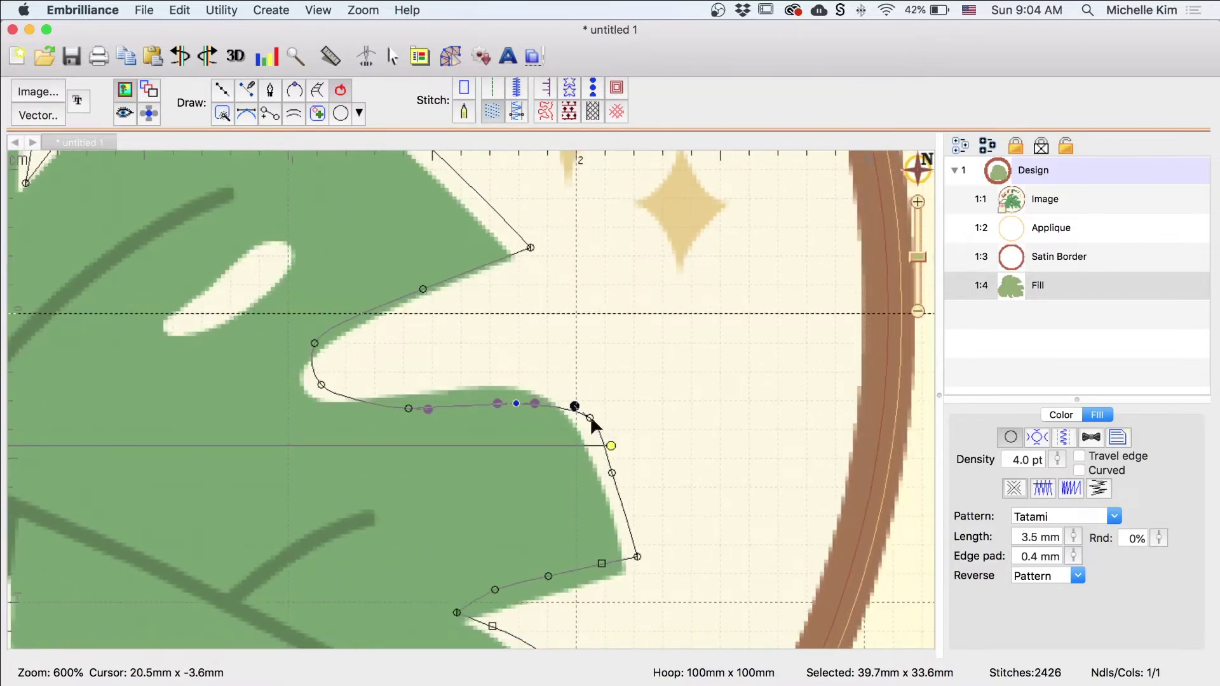
drag(590, 418, 583, 416)
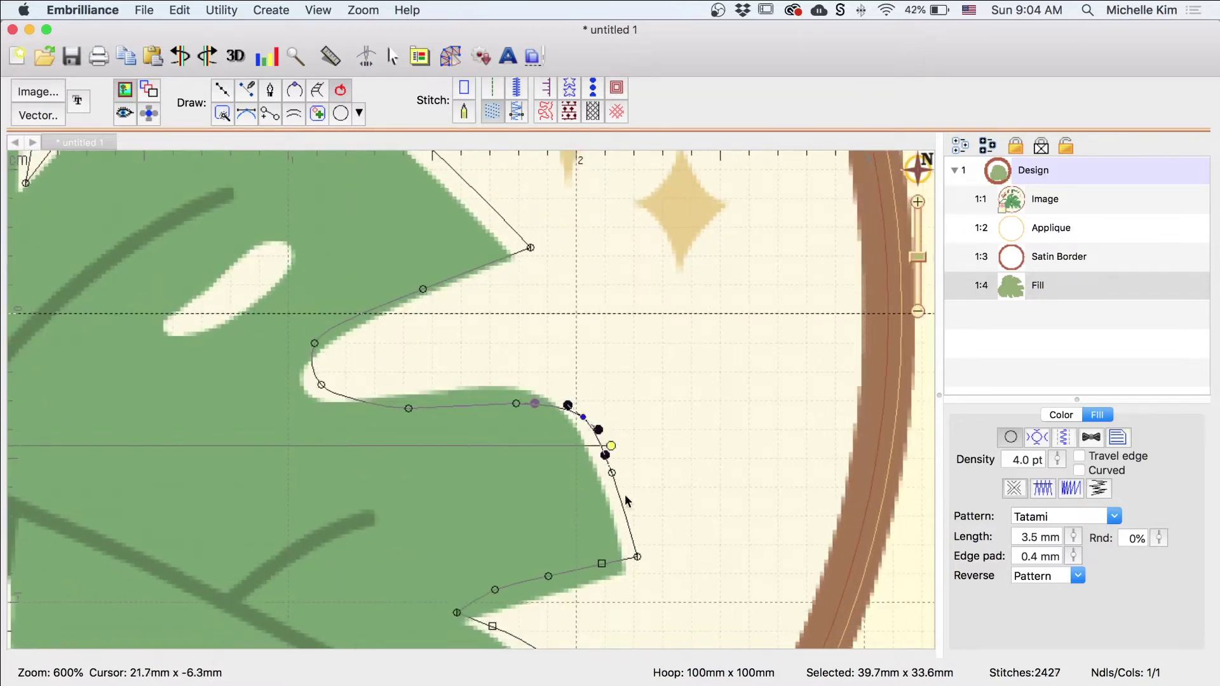
Clean up the outline from the right-hand lobe's lower edge and delete the middle point on the rightmost bottom notch's left side
drag(637, 498, 671, 474)
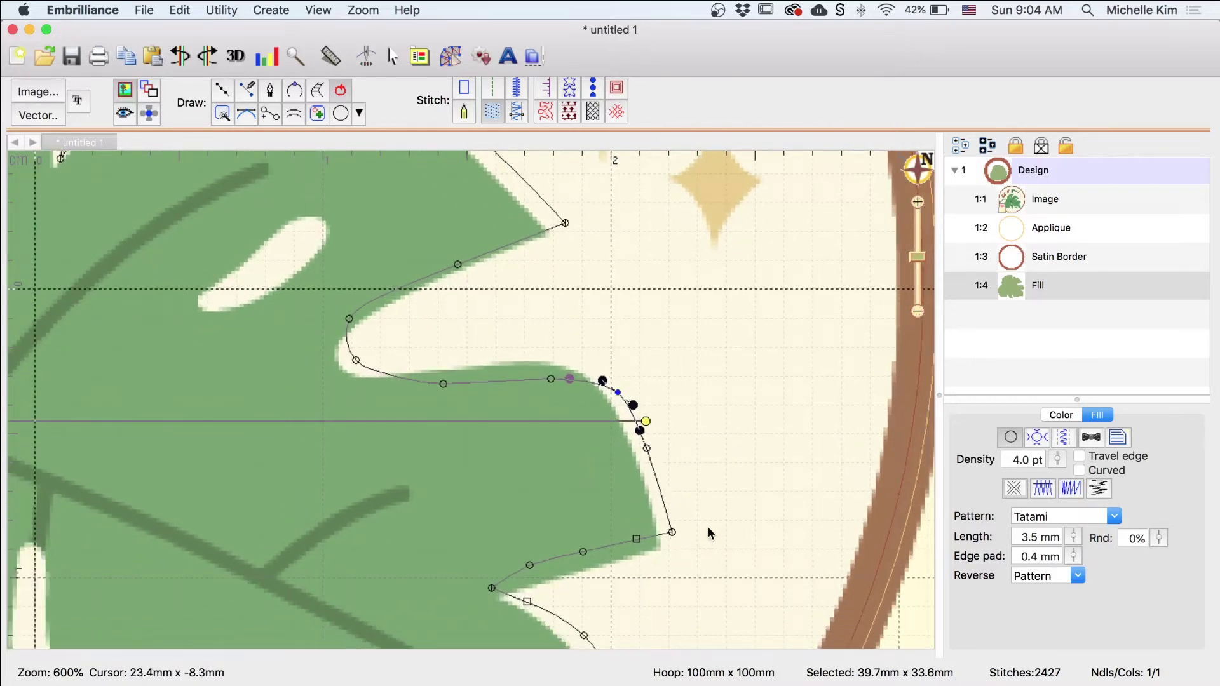
drag(719, 519, 762, 493)
scroll(680, 517, down, 10)
scroll(680, 518, left, 1)
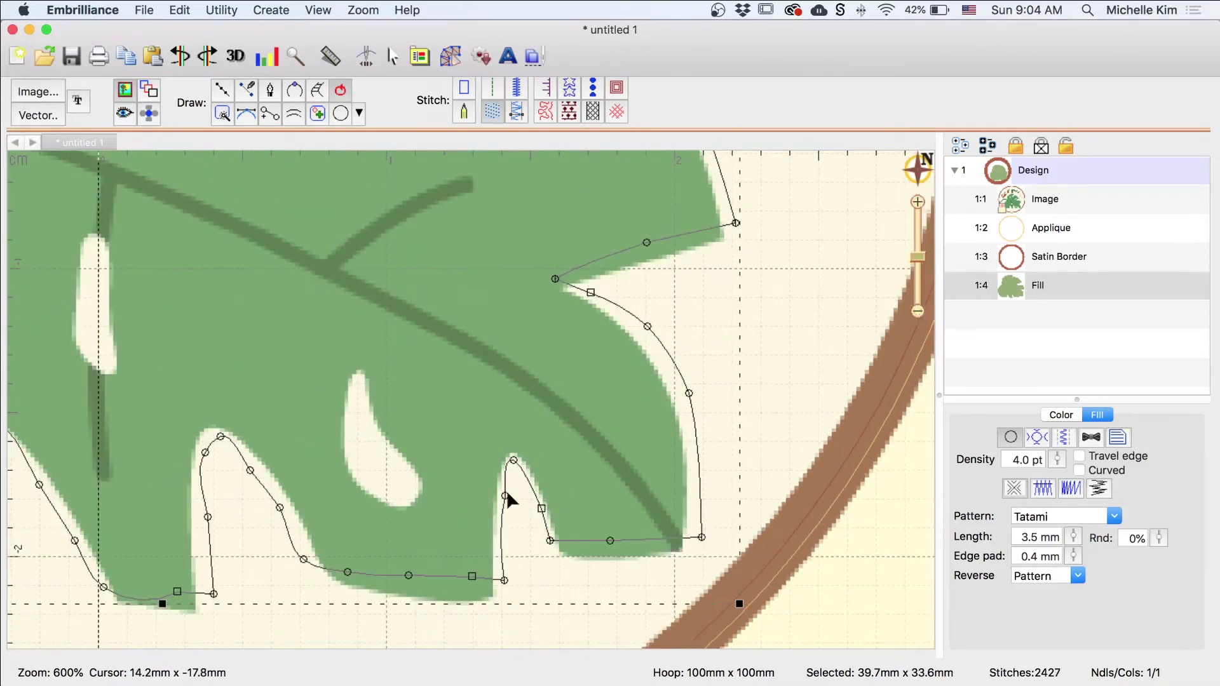
click(506, 495)
key(BackSpace)
Delete the surplus points along the bottom edge of the lobe beside the rightmost bottom notch and reposition its left corner
scroll(506, 509, left, 3)
click(564, 546)
key(BackSpace)
drag(597, 551, 596, 556)
scroll(572, 550, left, 4)
drag(523, 541, 520, 535)
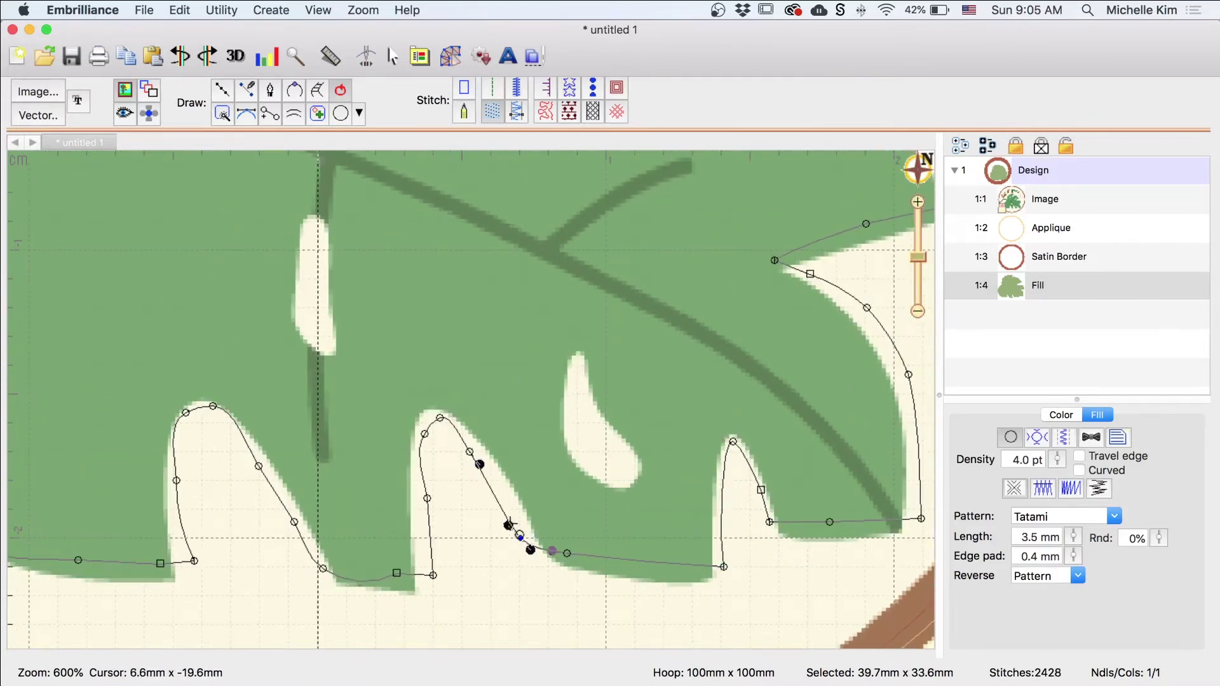
Simplify the middle bottom notch's outline and delete the surplus point on the bottom edge of the lobe to its left
right_click(461, 459)
click(443, 452)
drag(470, 452, 424, 453)
click(424, 434)
key(BackSpace)
scroll(429, 434, left, 5)
scroll(429, 434, down, 2)
click(530, 507)
key(BackSpace)
Reduce the leftmost bottom notch's top to one point and reposition its left-side and corner points and the middle notch's top point
click(347, 338)
key(BackSpace)
mouse_move(321, 344)
mouse_down()
mouse_move(337, 344)
mouse_move(334, 330)
mouse_up()
drag(574, 350, 571, 344)
drag(311, 413, 317, 415)
drag(328, 493, 326, 496)
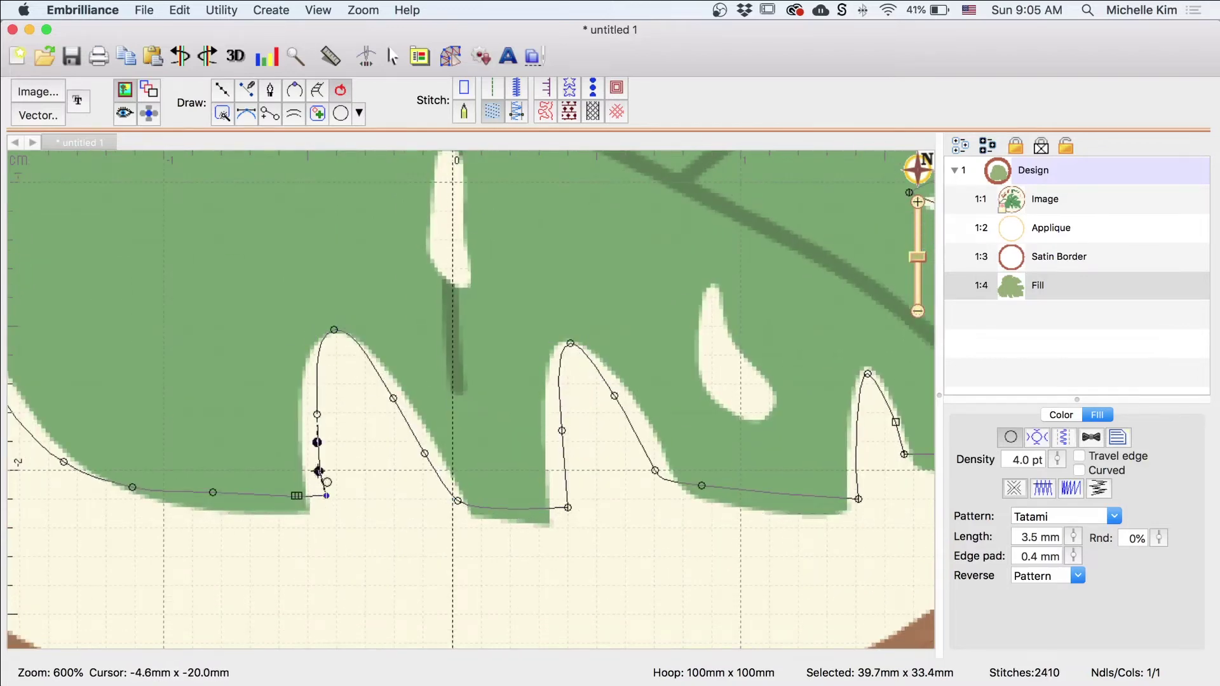
Delete the surplus corner point on the lower-left lobe's bottom edge and move the remaining points along that edge
click(295, 496)
key(BackSpace)
scroll(363, 510, left, 5)
scroll(364, 510, up, 1)
drag(403, 508, 400, 512)
click(317, 501)
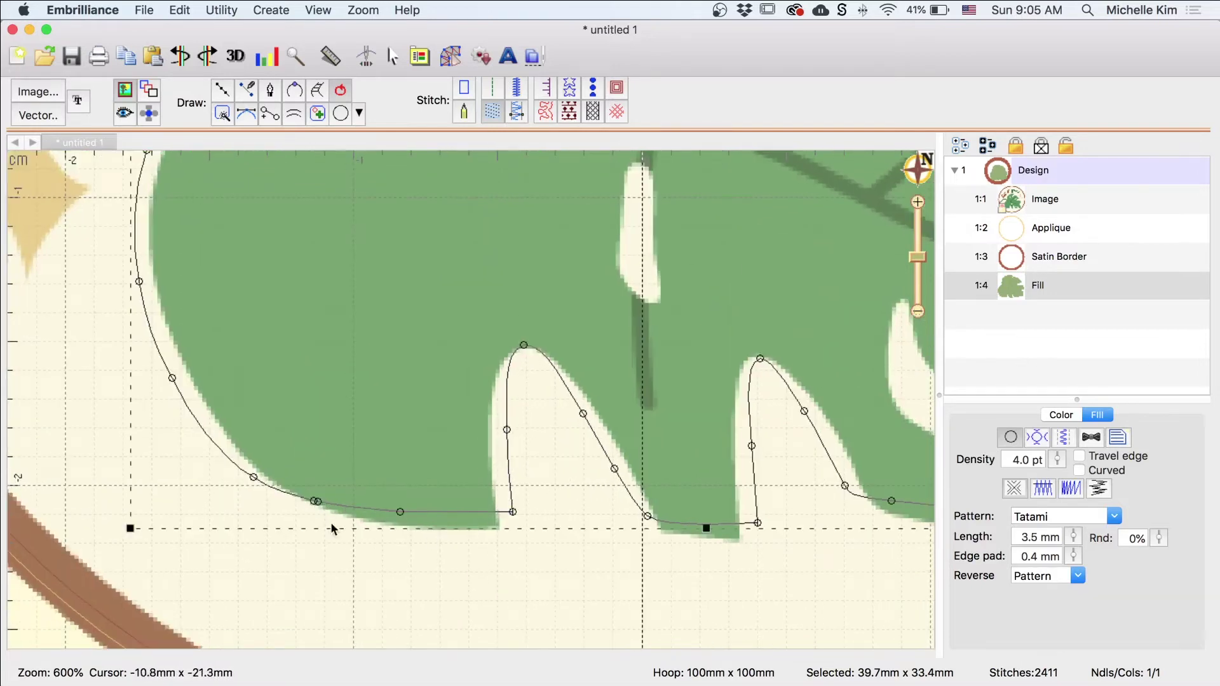
Reposition the points on the lower-left lobe's outer curve to follow the background leaf and deselect the fill
drag(254, 477, 251, 479)
scroll(187, 370, up, 3)
scroll(188, 370, left, 2)
drag(172, 378, 190, 369)
scroll(210, 356, up, 4)
click(239, 338)
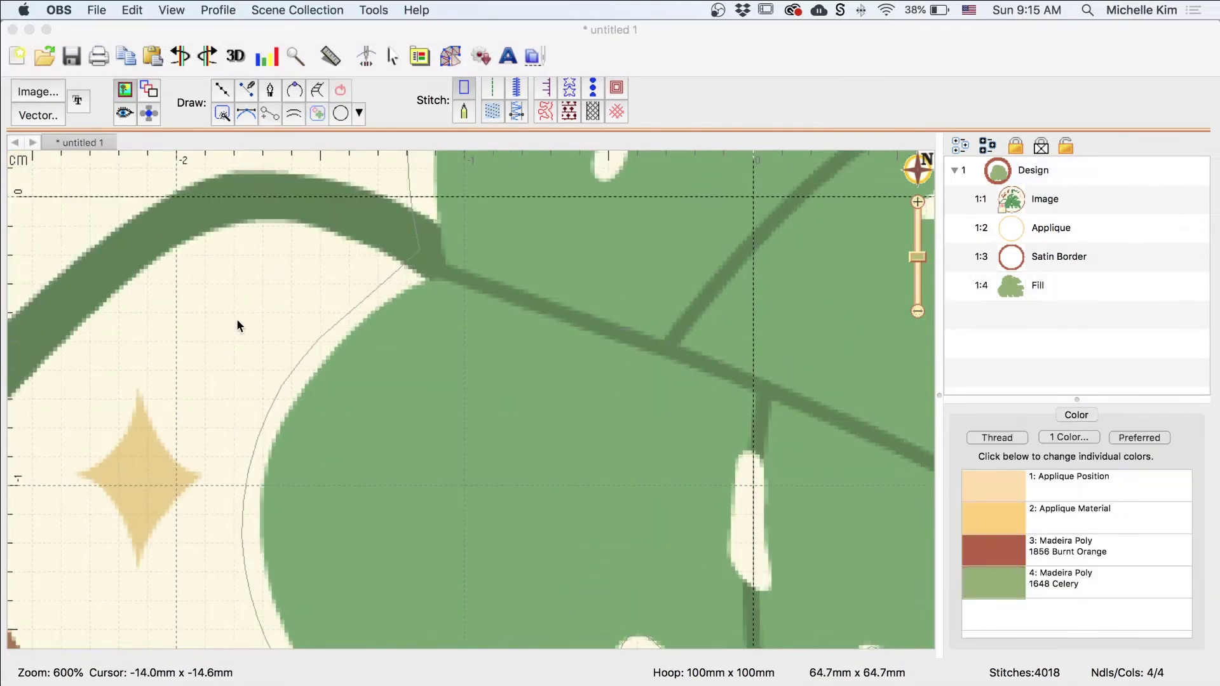
Show the leaf fill's stitches again, deselect it and view the whole patch at 100% zoom
click(237, 327)
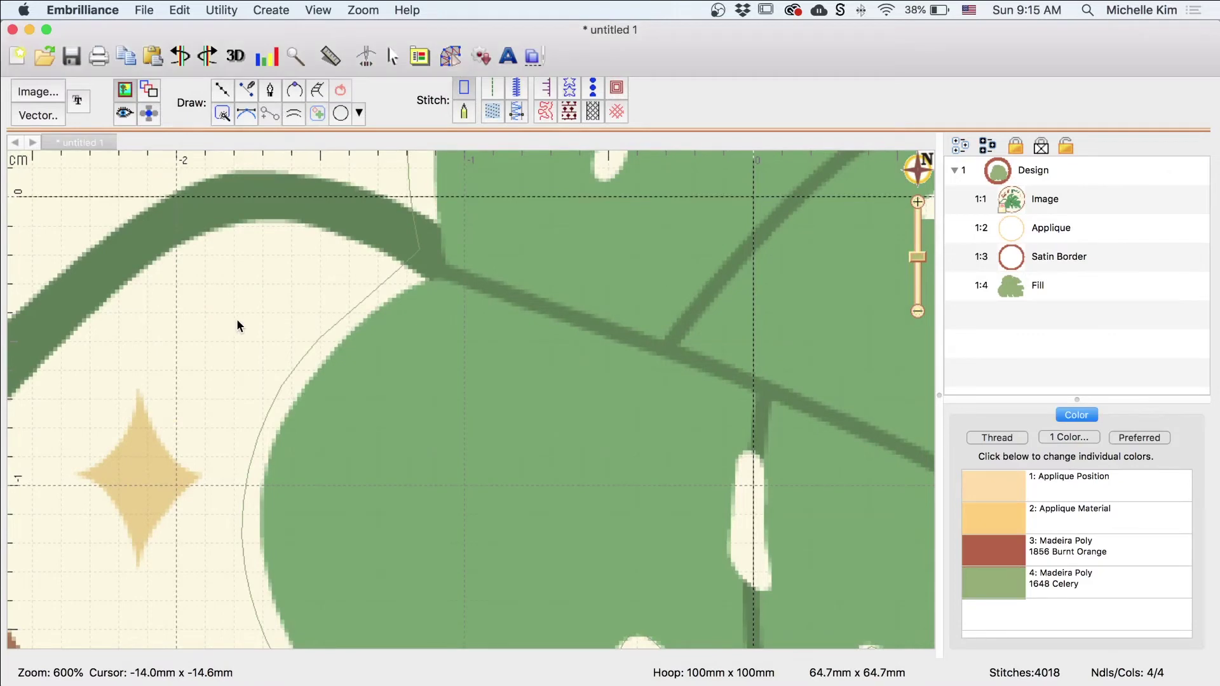
click(1014, 287)
click(130, 123)
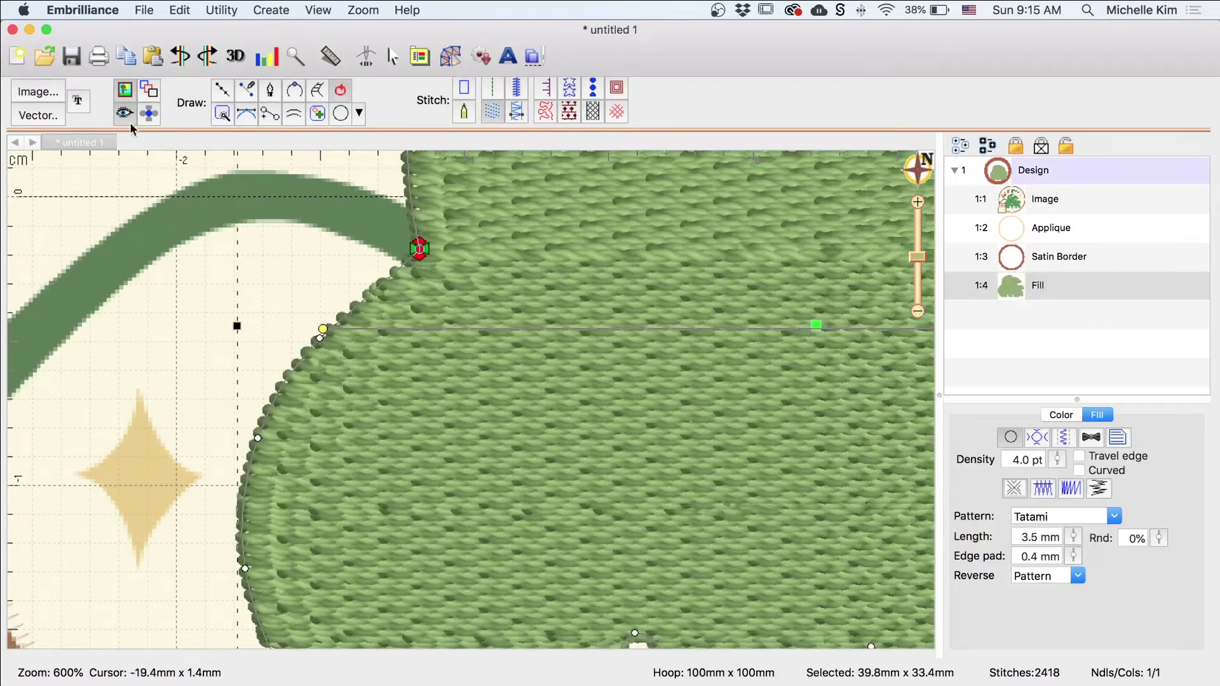
click(198, 312)
key(1)
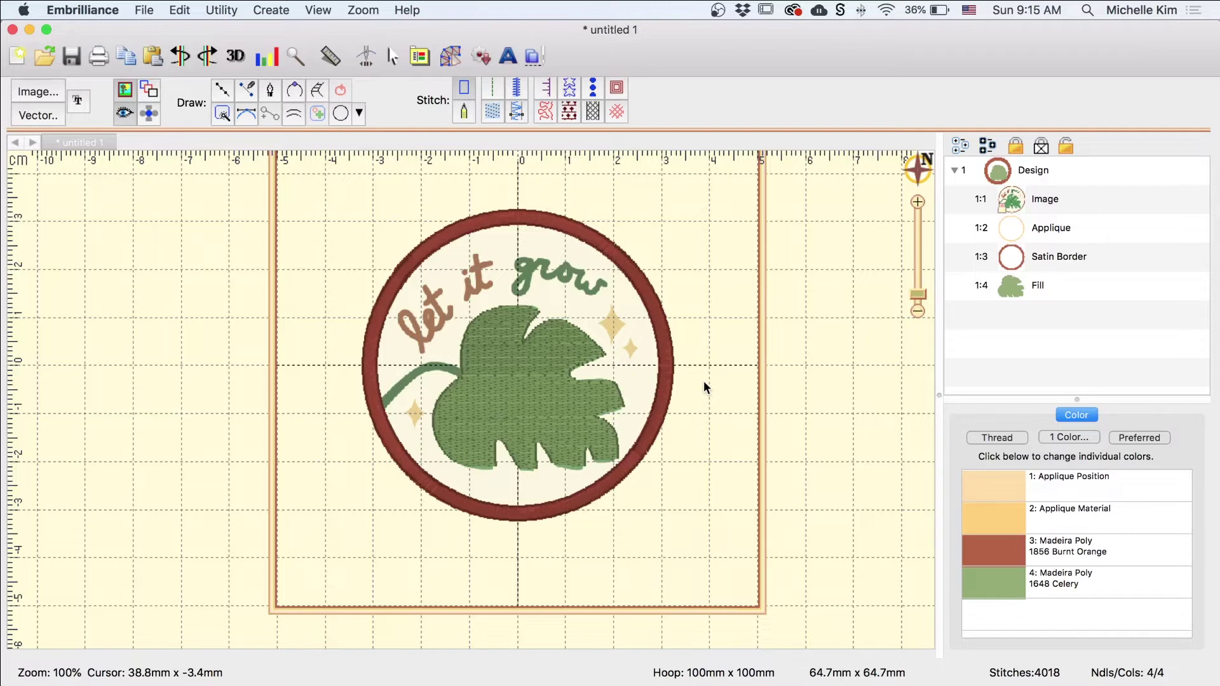
Set the leaf fill's density to 5.0 pt
click(550, 377)
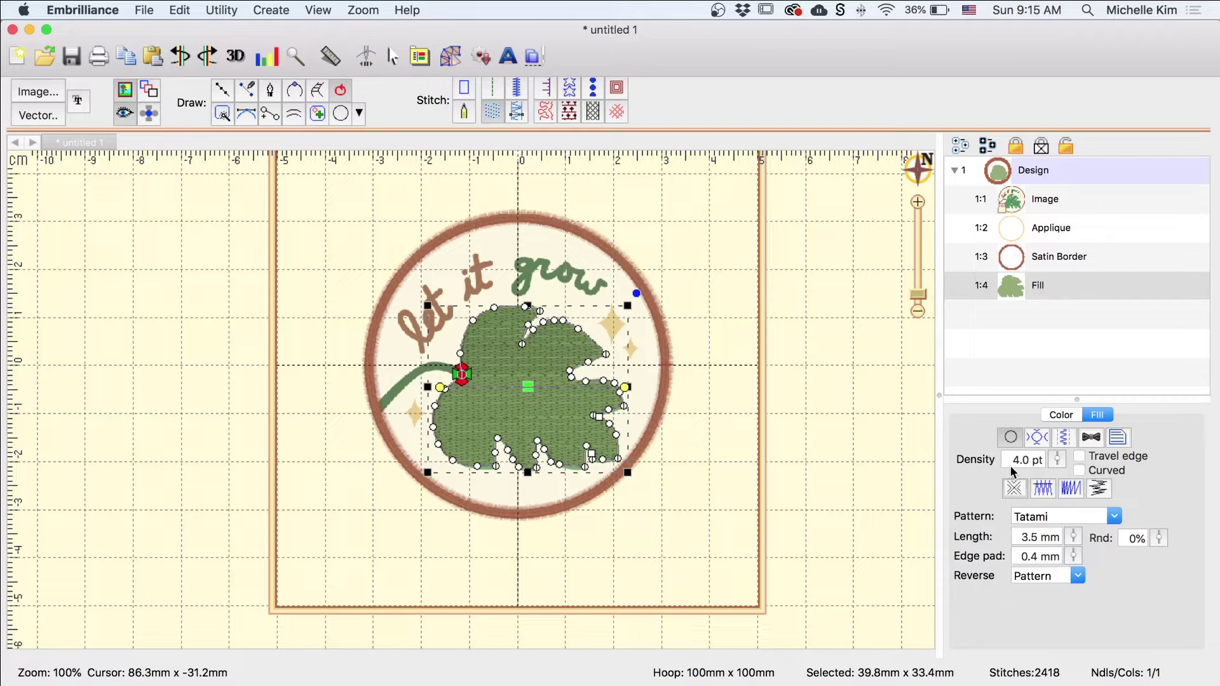
click(1058, 463)
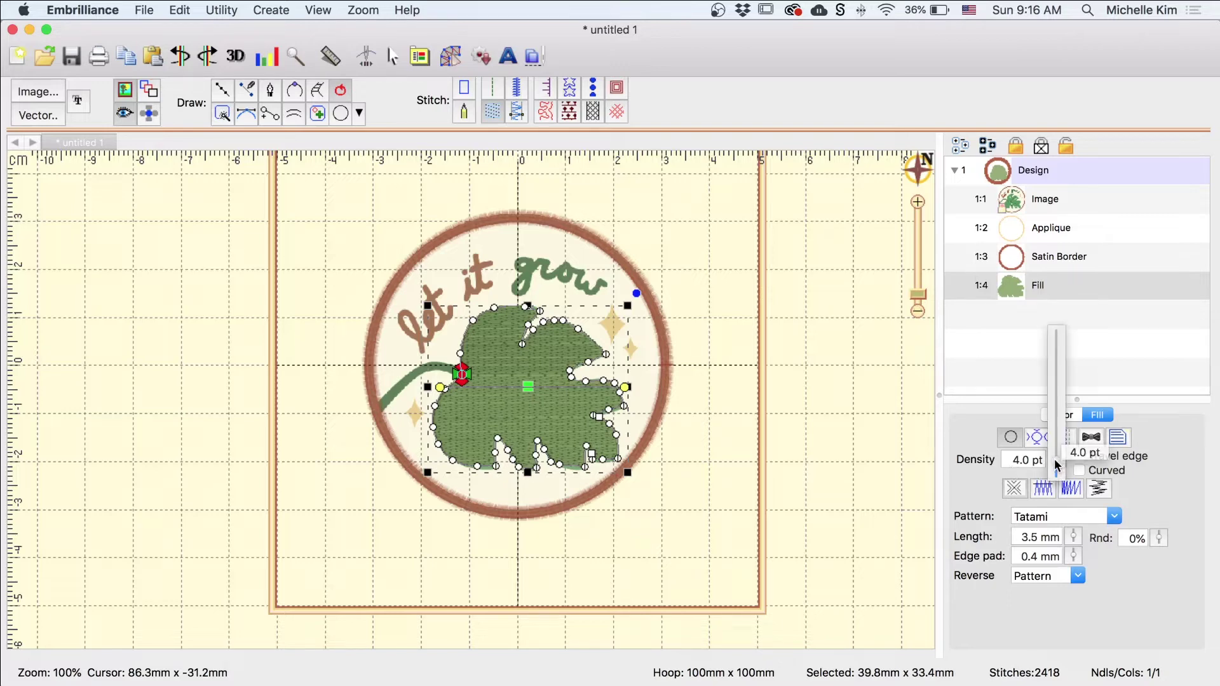
drag(1058, 465, 1057, 357)
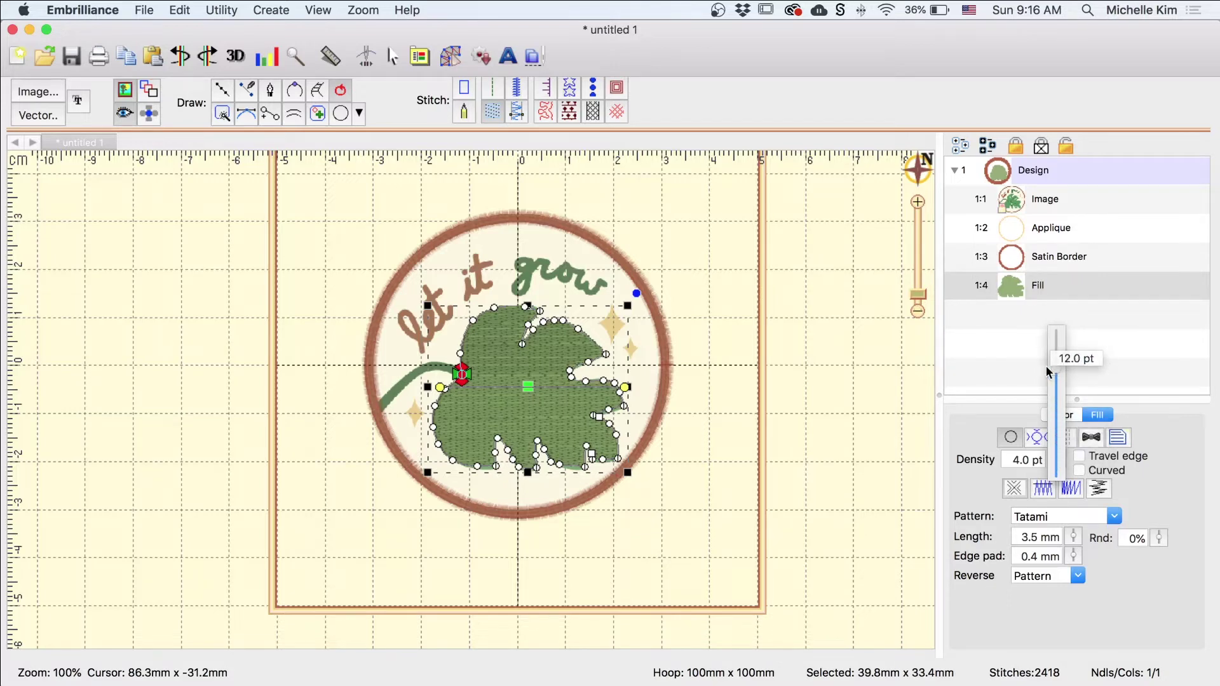
drag(1058, 460, 1065, 572)
drag(1057, 461, 1057, 439)
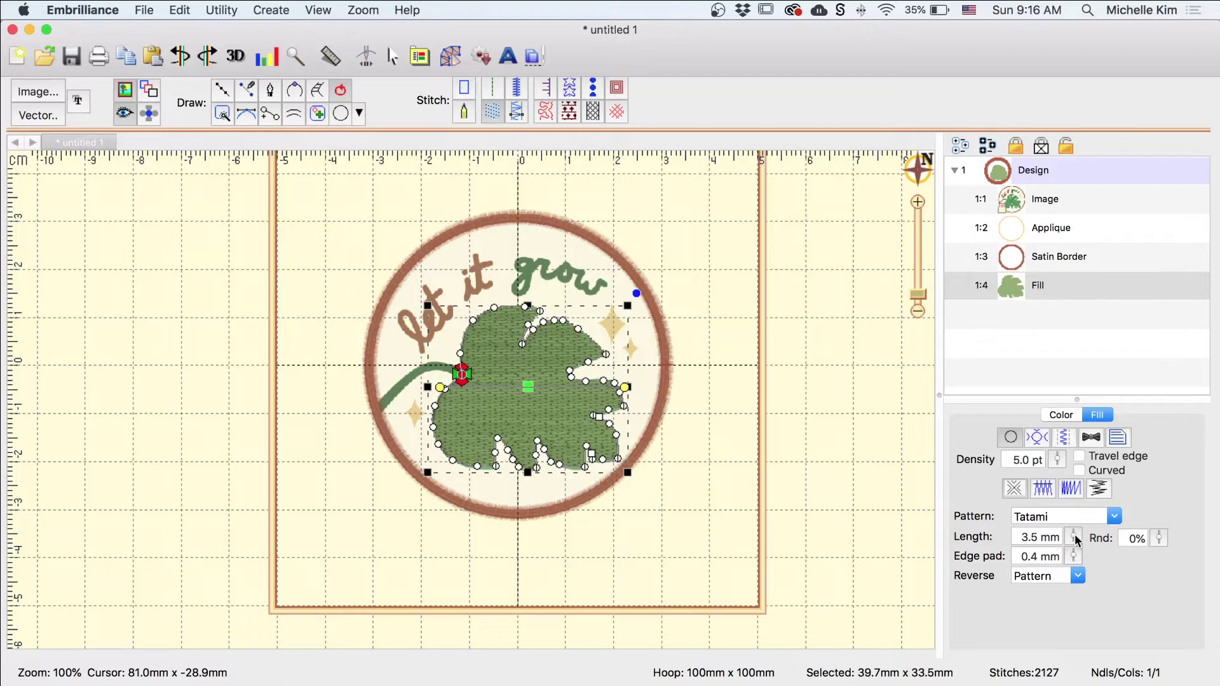
Set the leaf fill's Tatami stitch length to 5.0 mm and deselect the fill
click(1074, 537)
drag(1075, 539, 1074, 522)
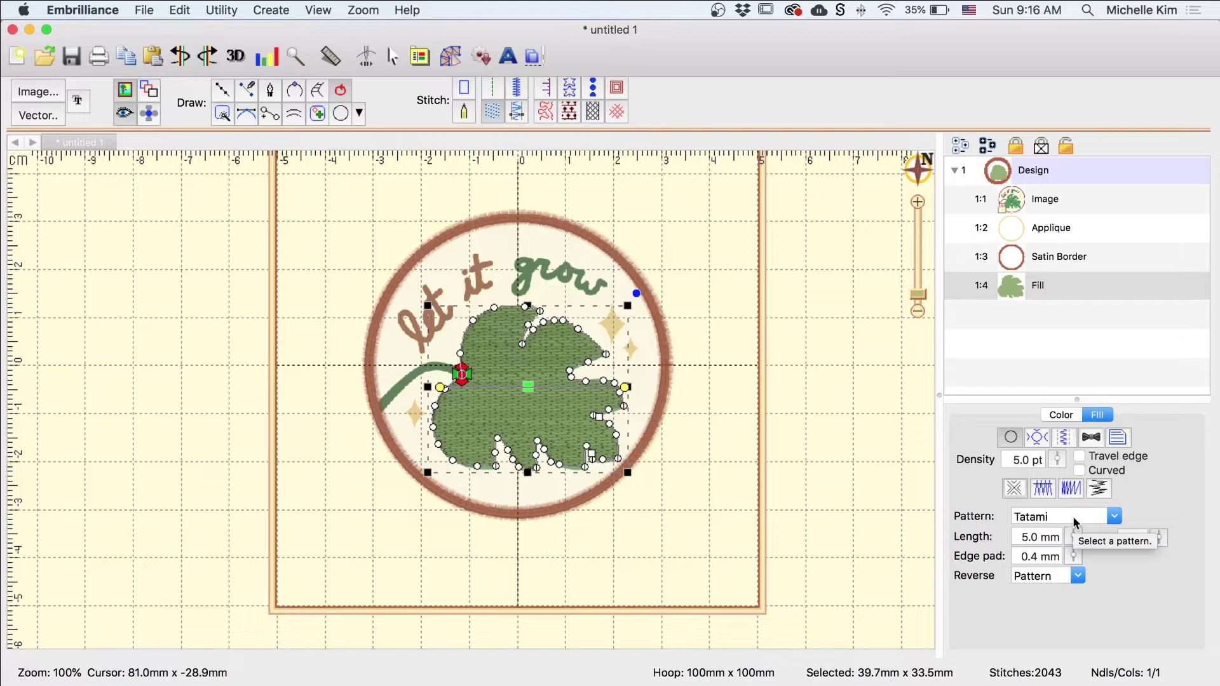
click(681, 468)
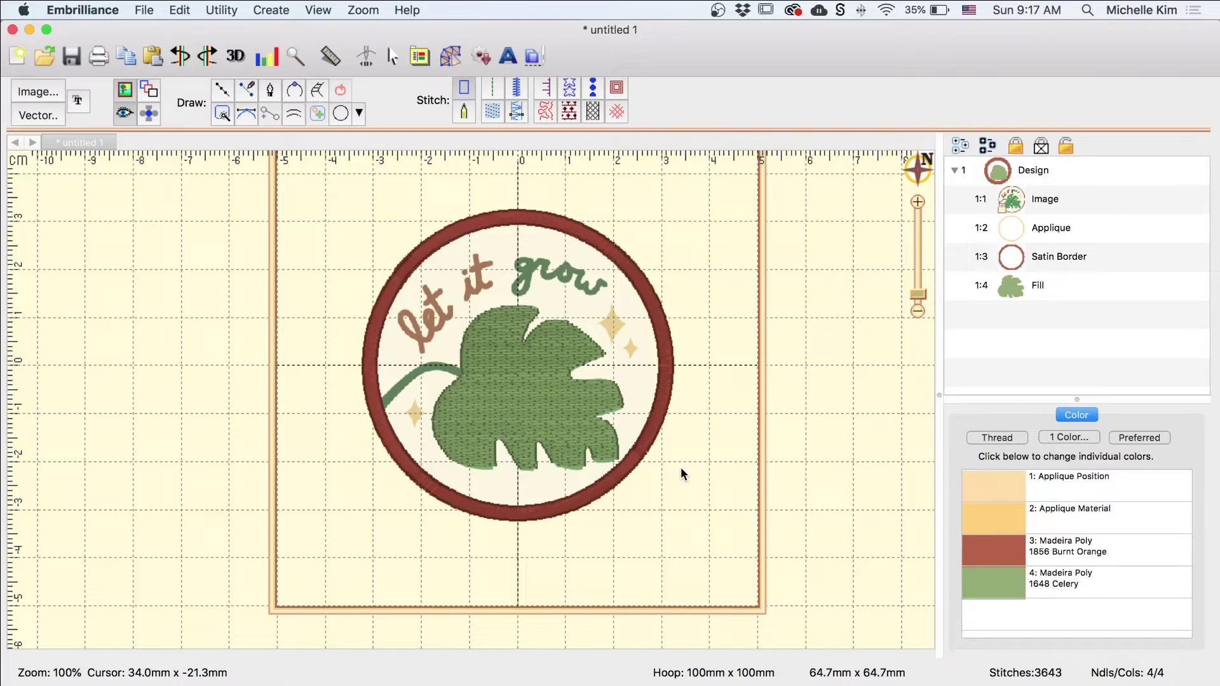
Check the leaf fill's emboss pattern settings and open its underlay settings
click(556, 415)
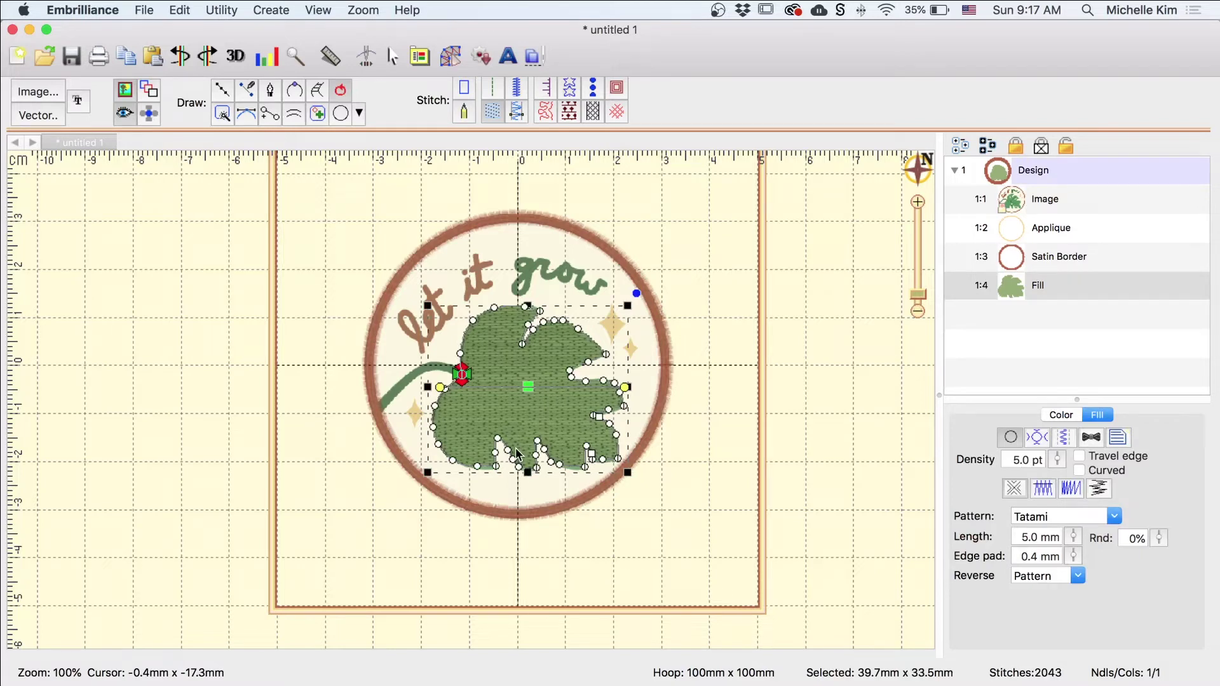
click(1037, 440)
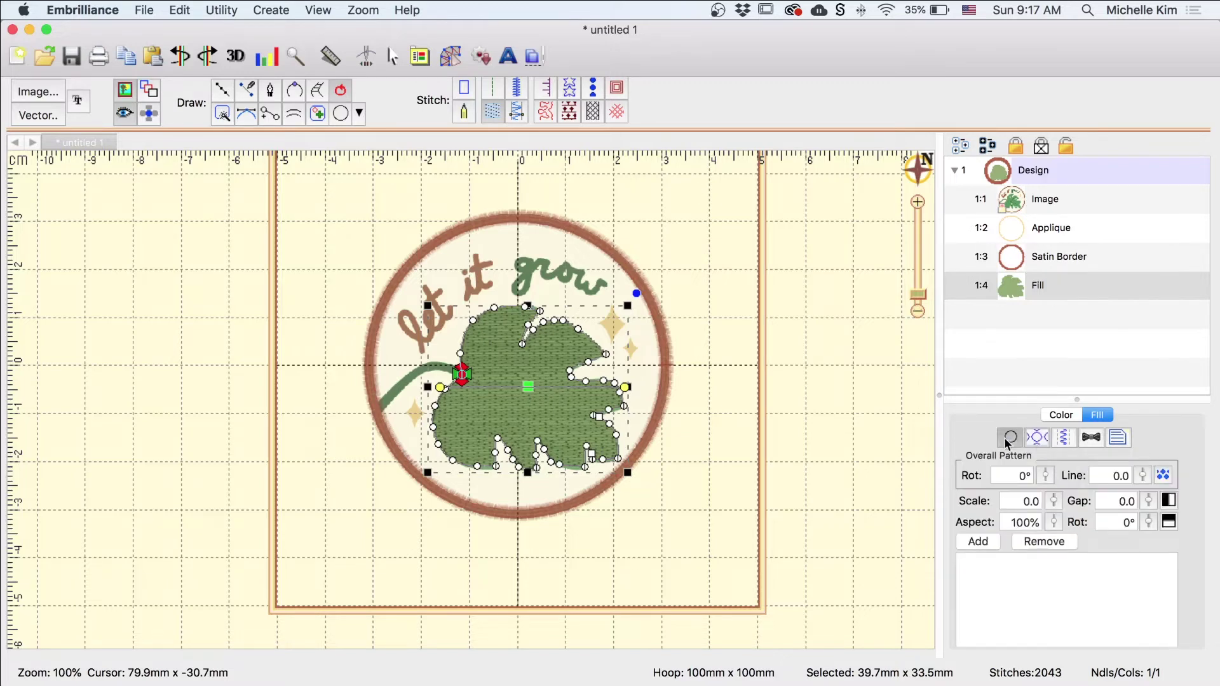
click(1040, 441)
click(1067, 441)
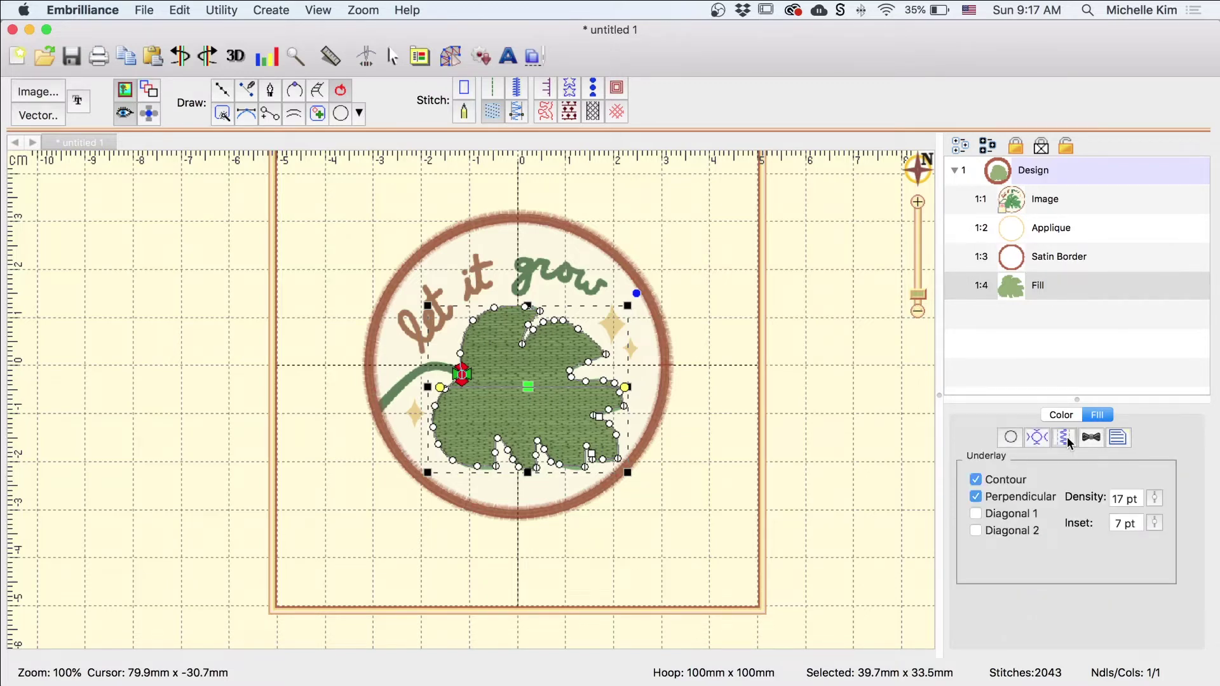
Turn off 3D stitch drawing and examine the leaf fill's underlay stitches and settings at 500% zoom
click(750, 463)
key(2)
drag(807, 407, 730, 475)
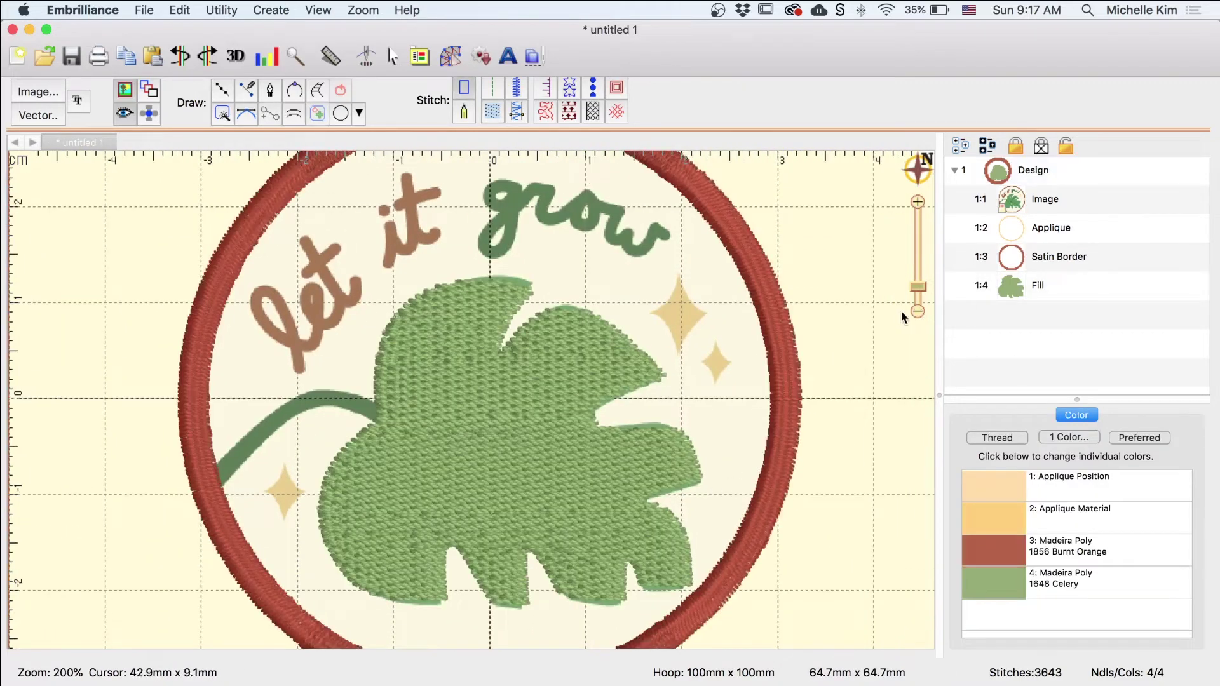
click(548, 399)
click(1063, 439)
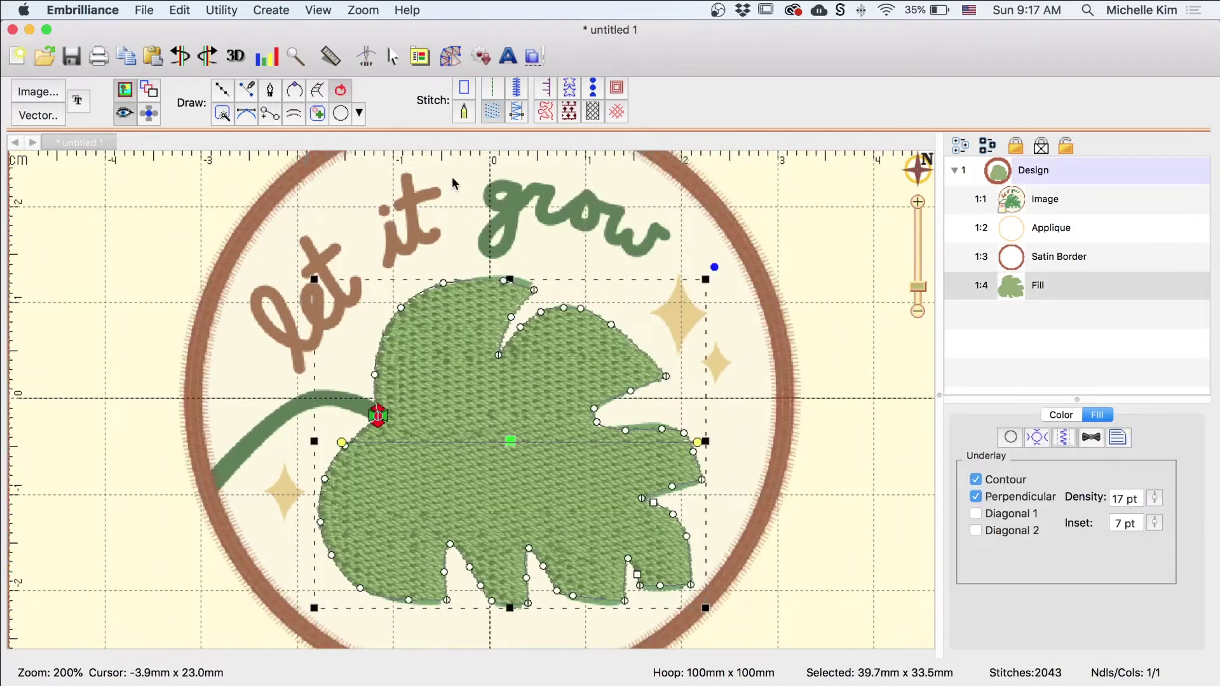
click(317, 10)
click(369, 115)
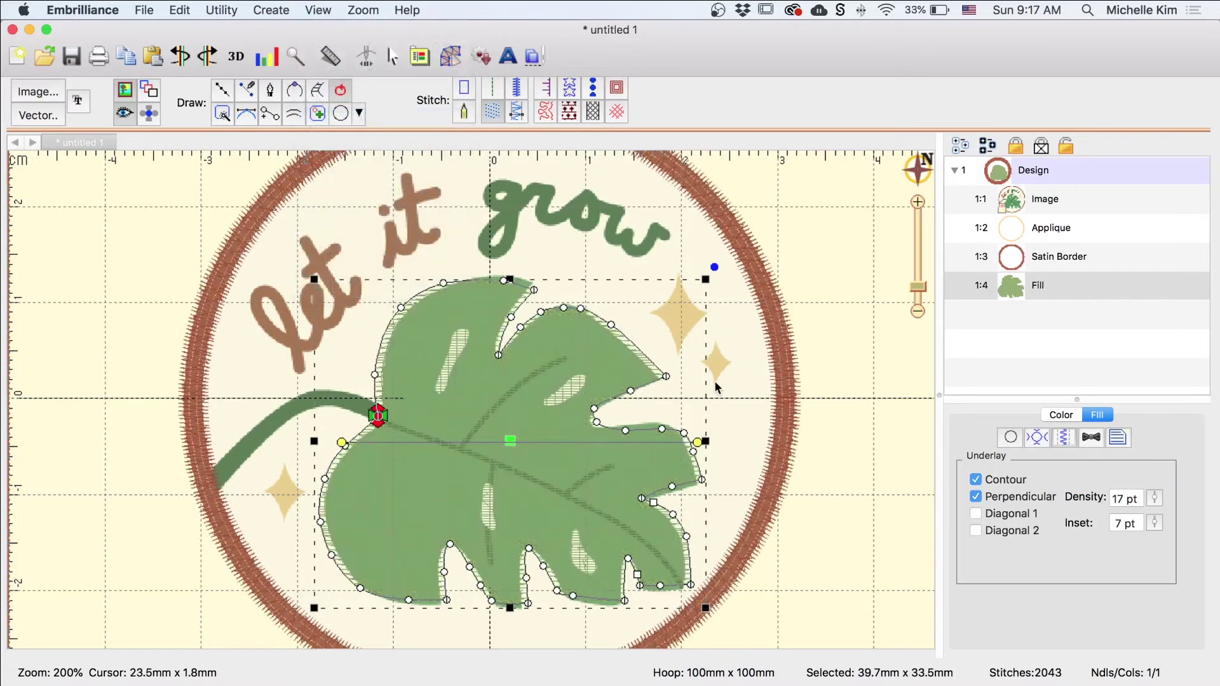
key(5)
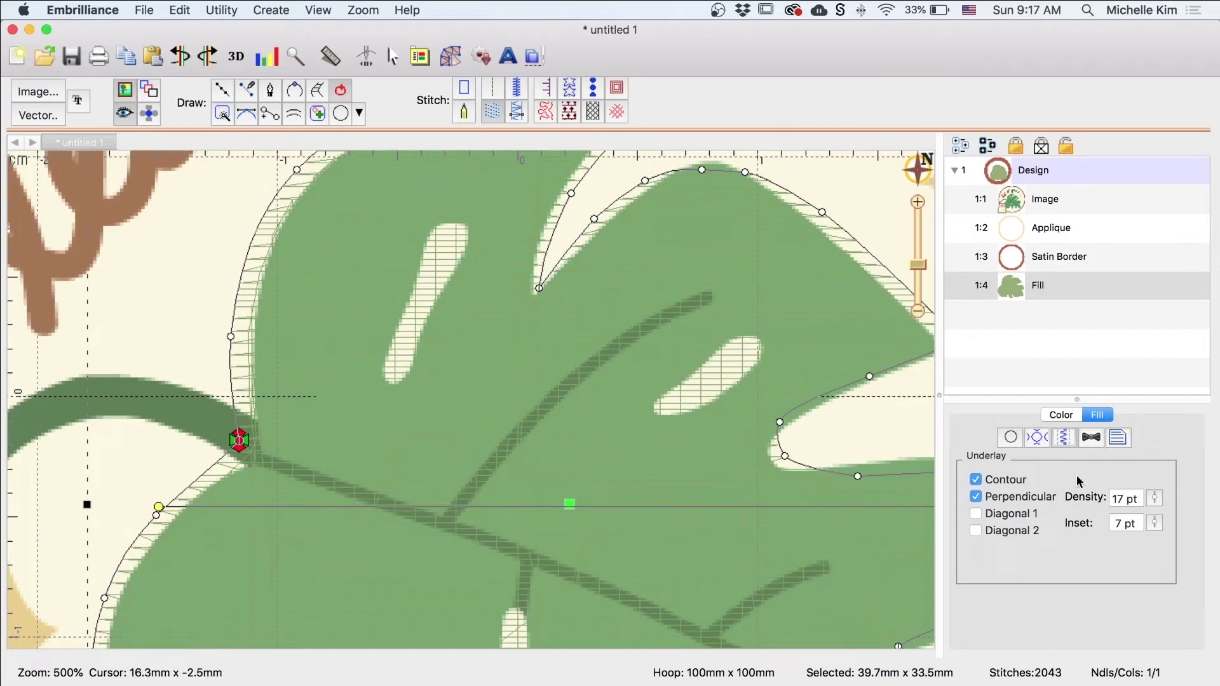
Toggle the leaf fill's Perpendicular underlay off and on to compare, and set the underlay density to 32 pt
click(976, 497)
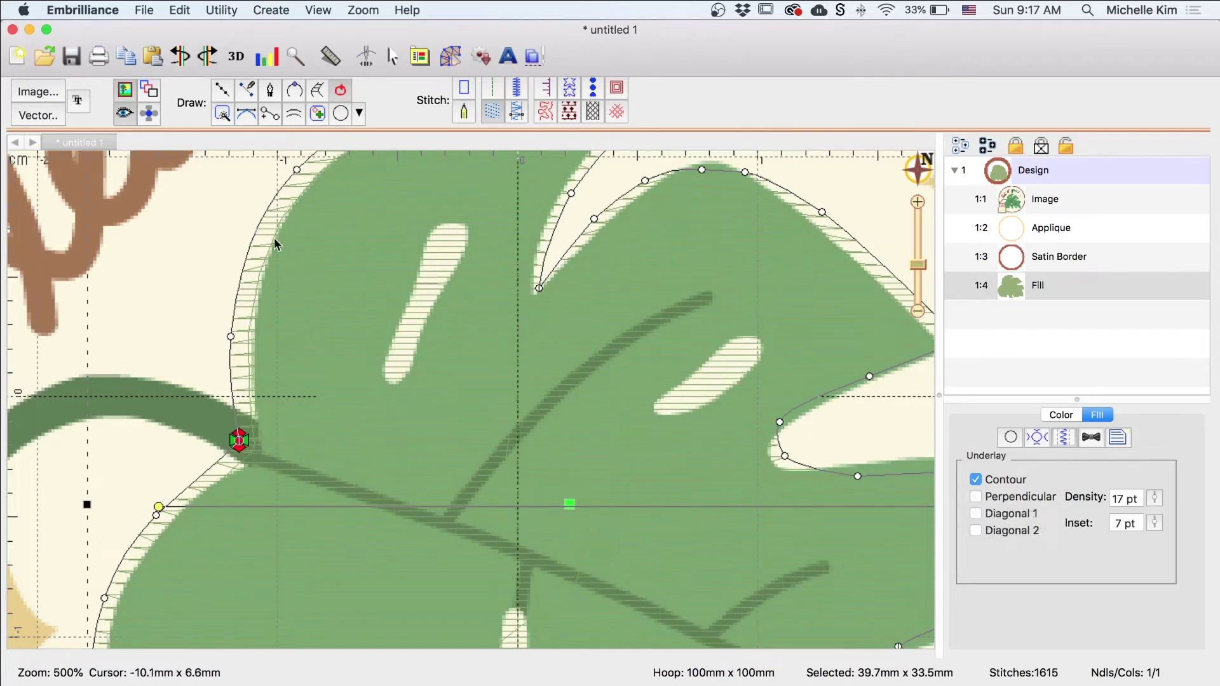
click(977, 497)
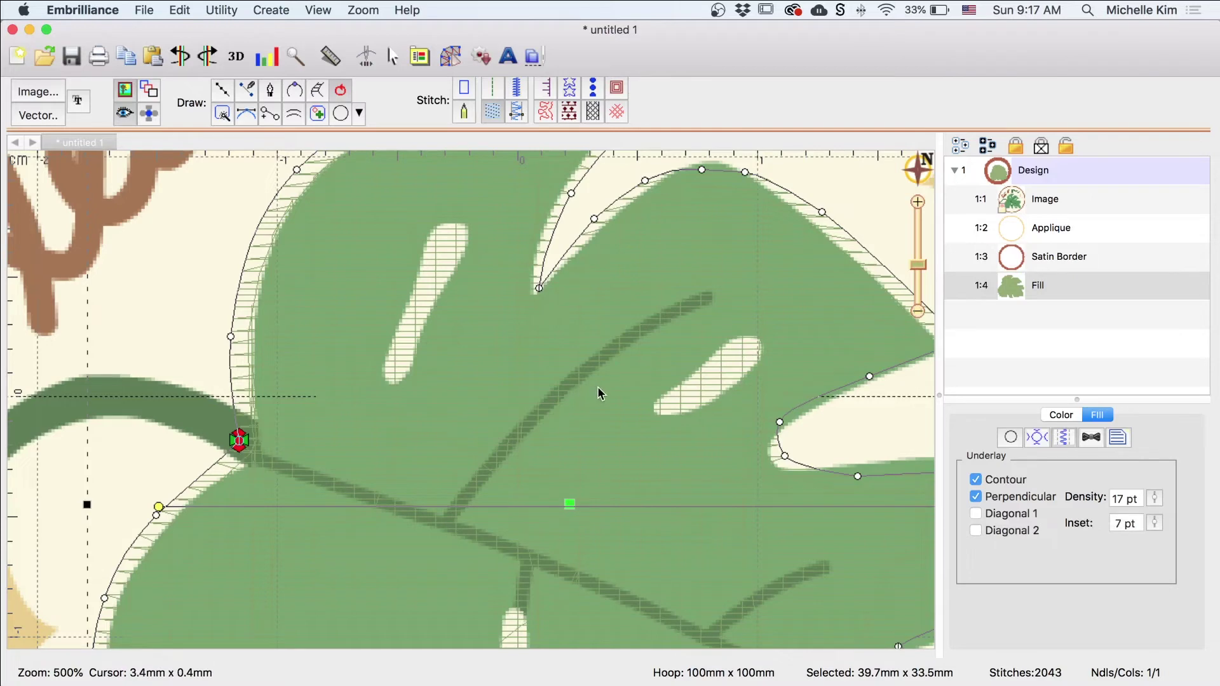
click(1155, 500)
drag(1156, 502, 1156, 441)
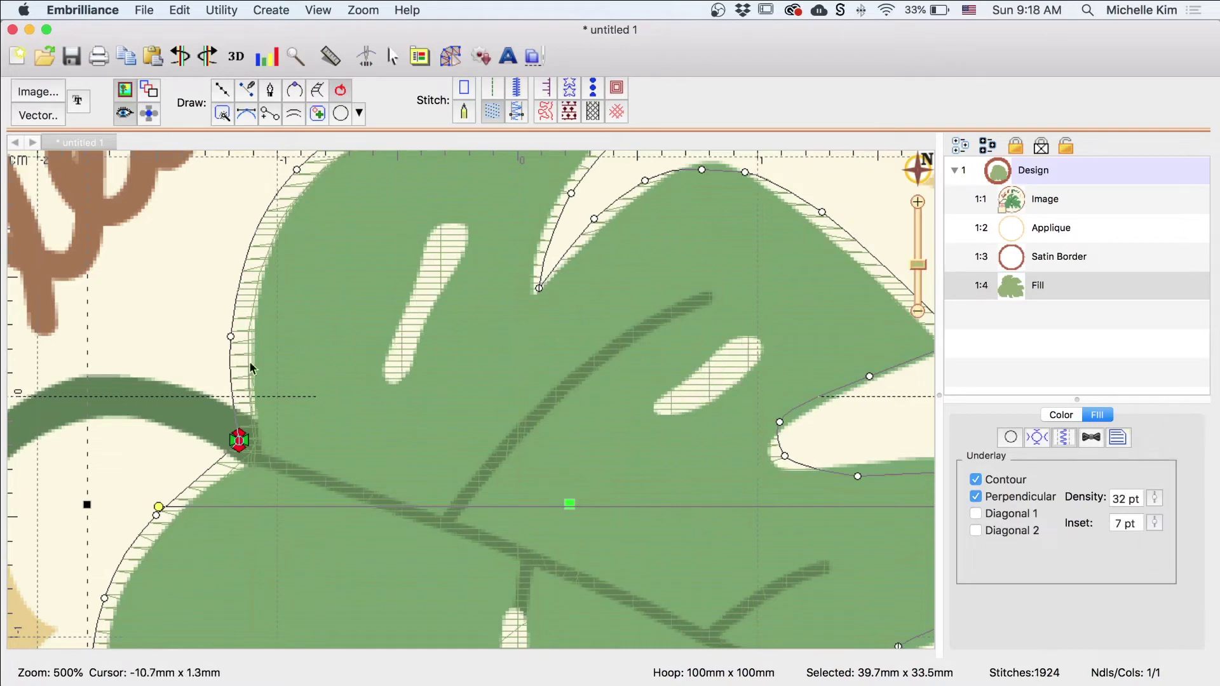
Turn 3D stitch drawing back on, check the leaf fill at 100% zoom and deselect it
click(317, 10)
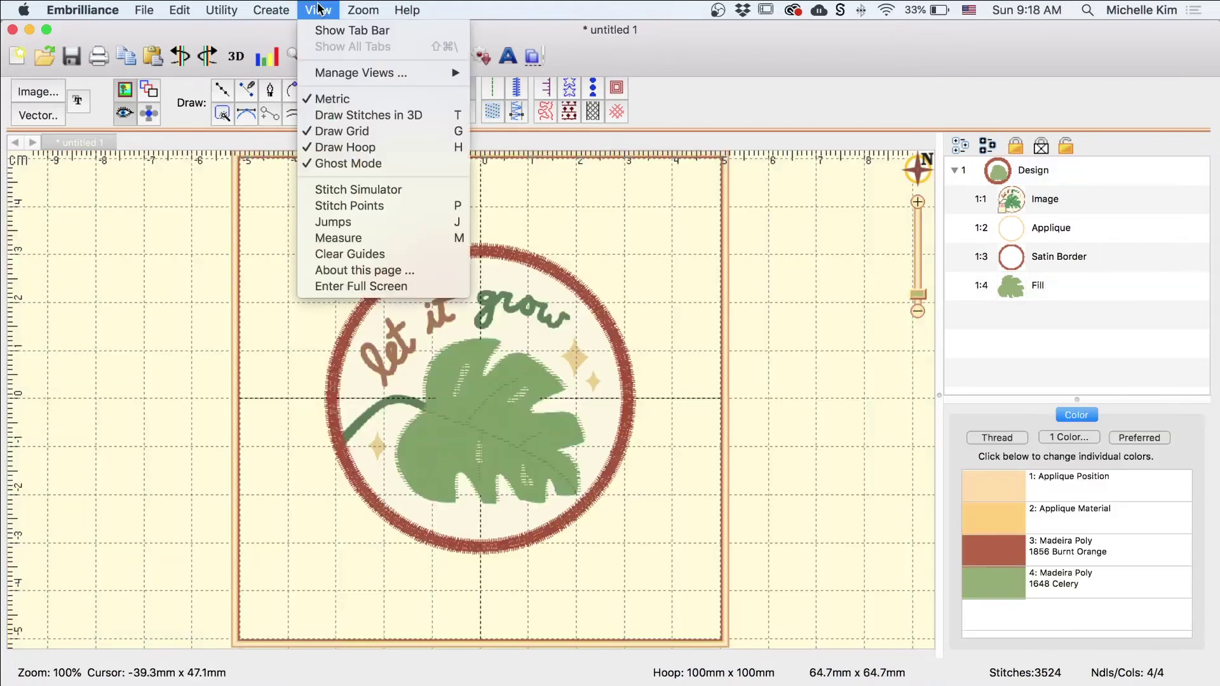
click(357, 115)
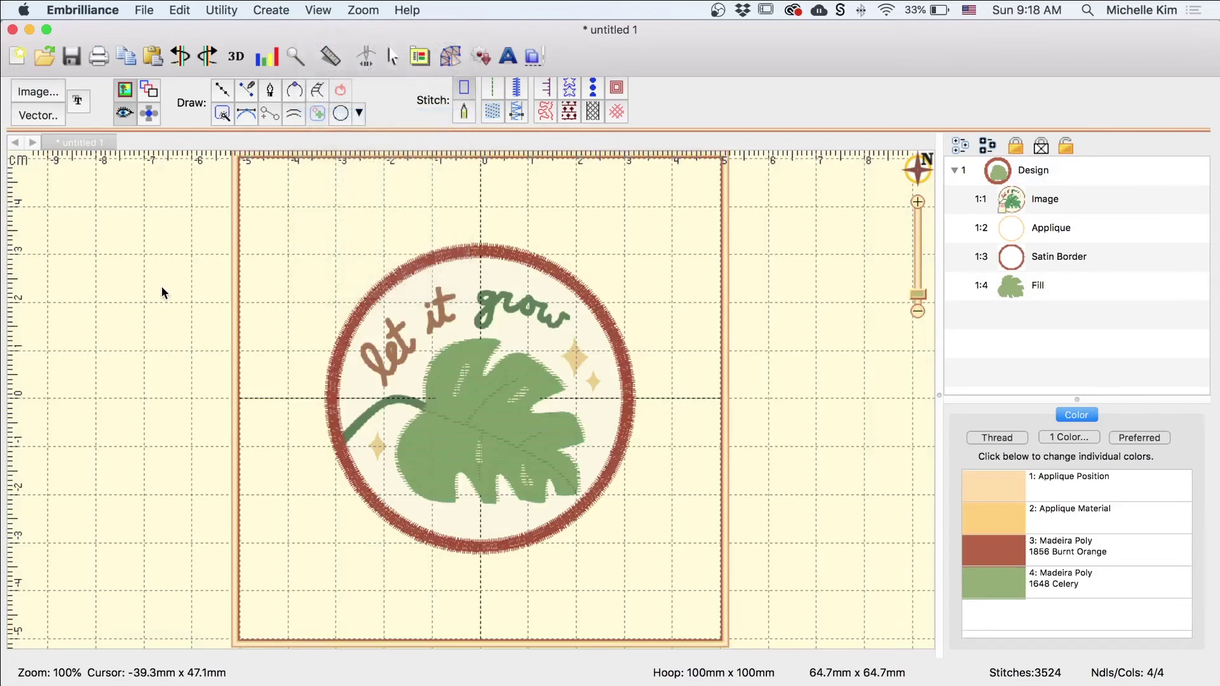
click(489, 427)
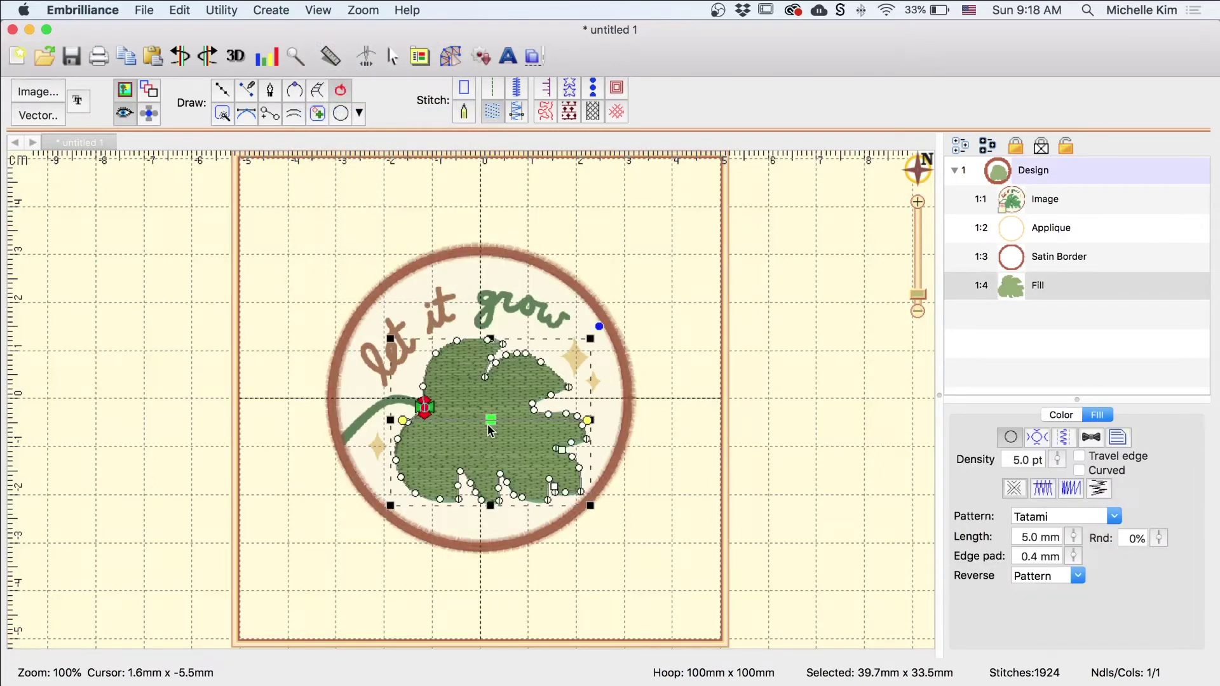
click(705, 431)
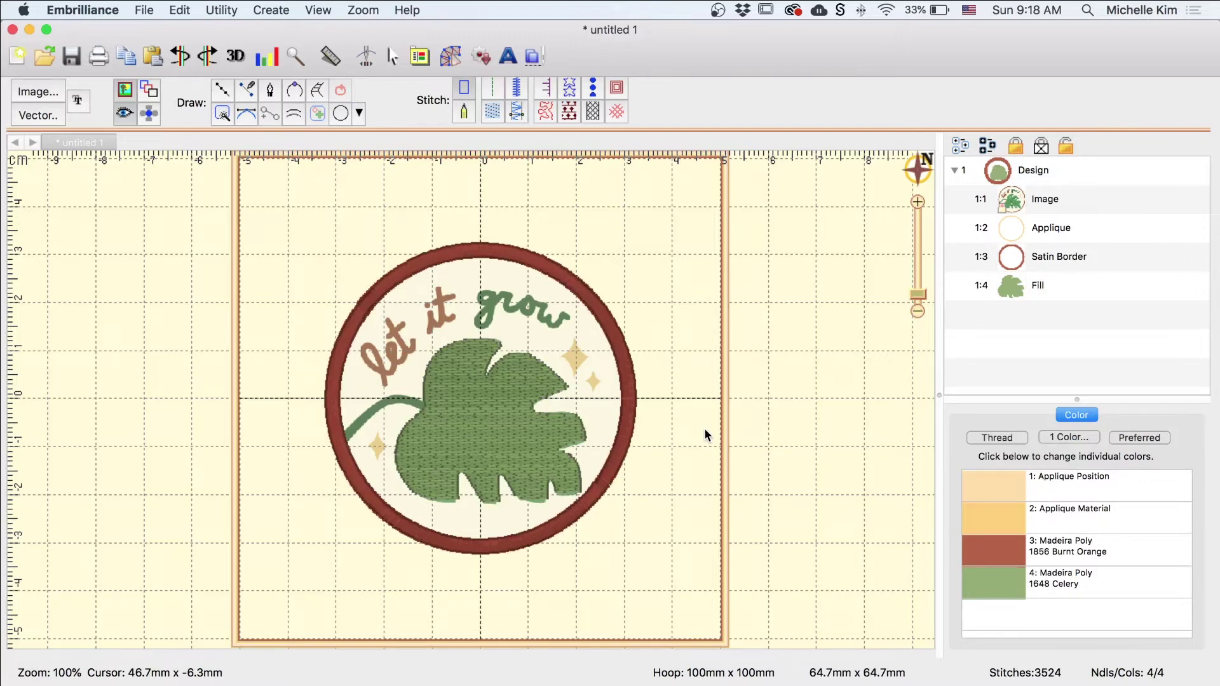
Duplicate the leaf fill, move the copy beside the patch across the hoop's right edge and deselect it
click(465, 427)
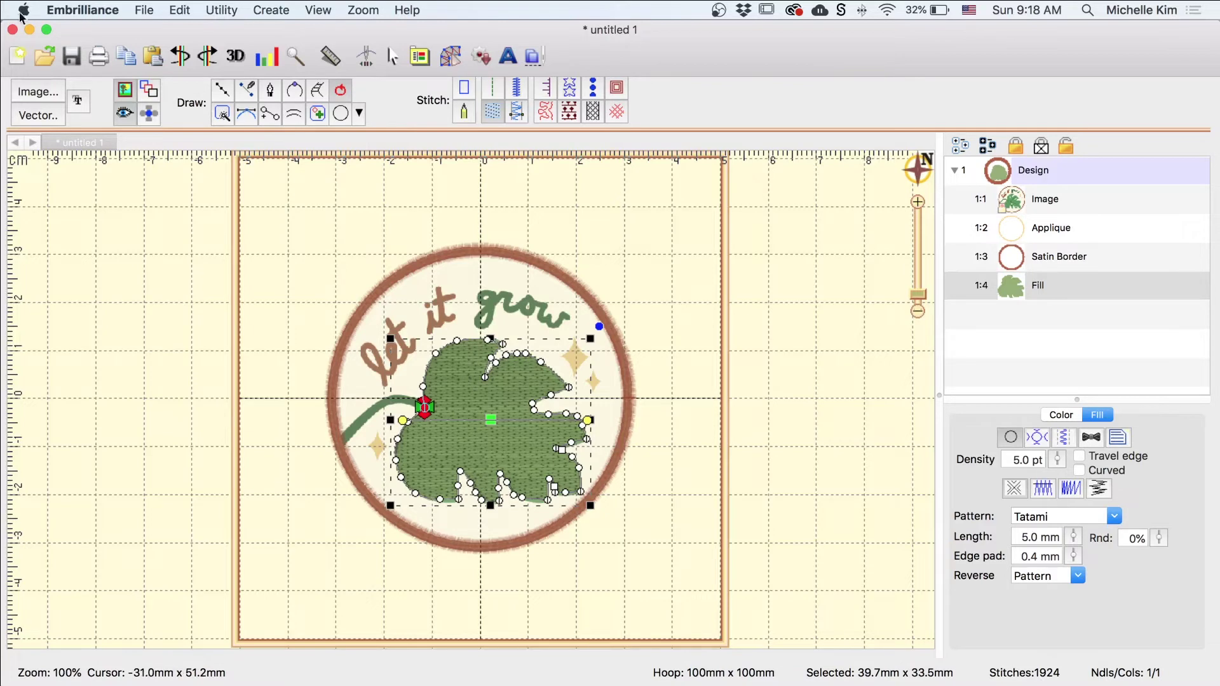
click(122, 61)
click(154, 61)
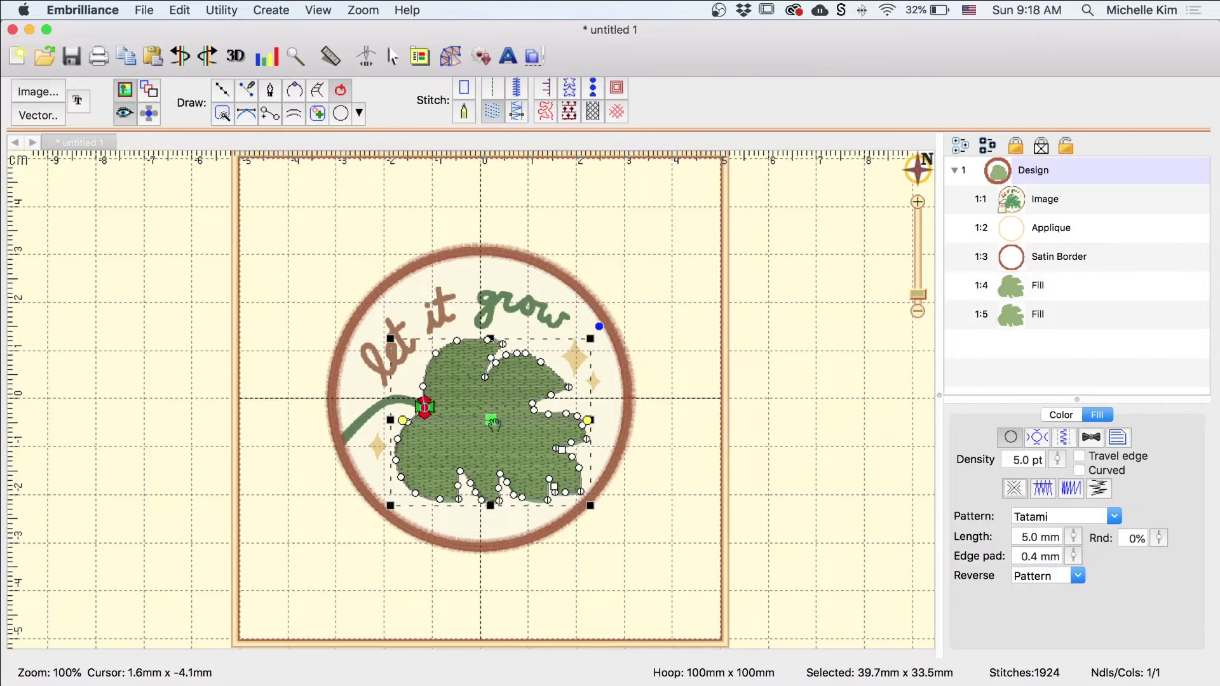
drag(490, 423, 766, 397)
click(668, 265)
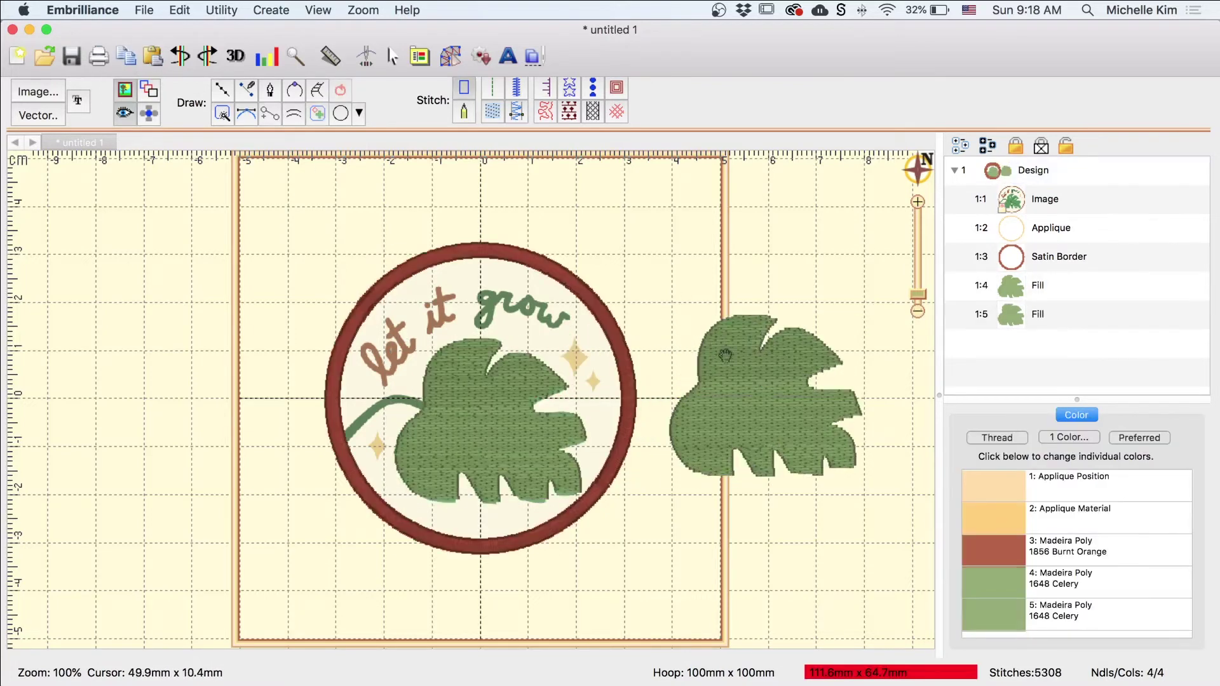
Set the copied leaf fill's density to 4.0 pt and its Tatami stitch length to 3.5 mm
drag(722, 353, 553, 357)
click(598, 392)
drag(1058, 459, 1057, 480)
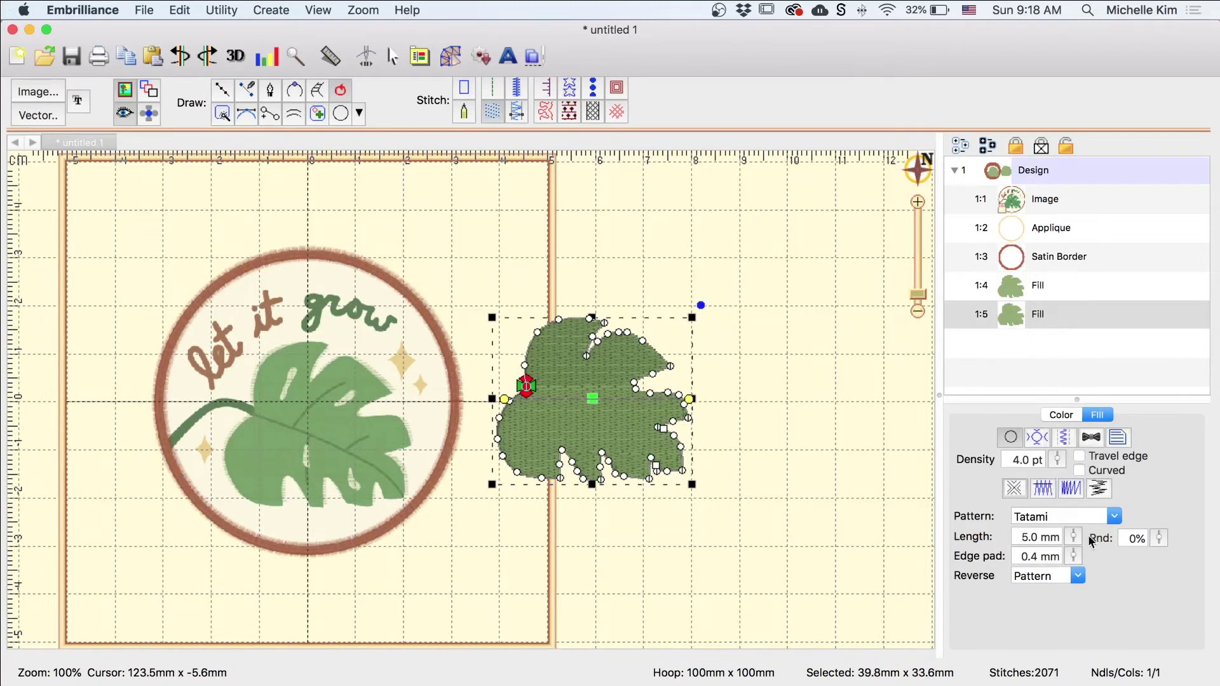
drag(1073, 537, 1074, 561)
Set the copied leaf fill's underlay density to 17 pt
click(1064, 438)
click(1132, 500)
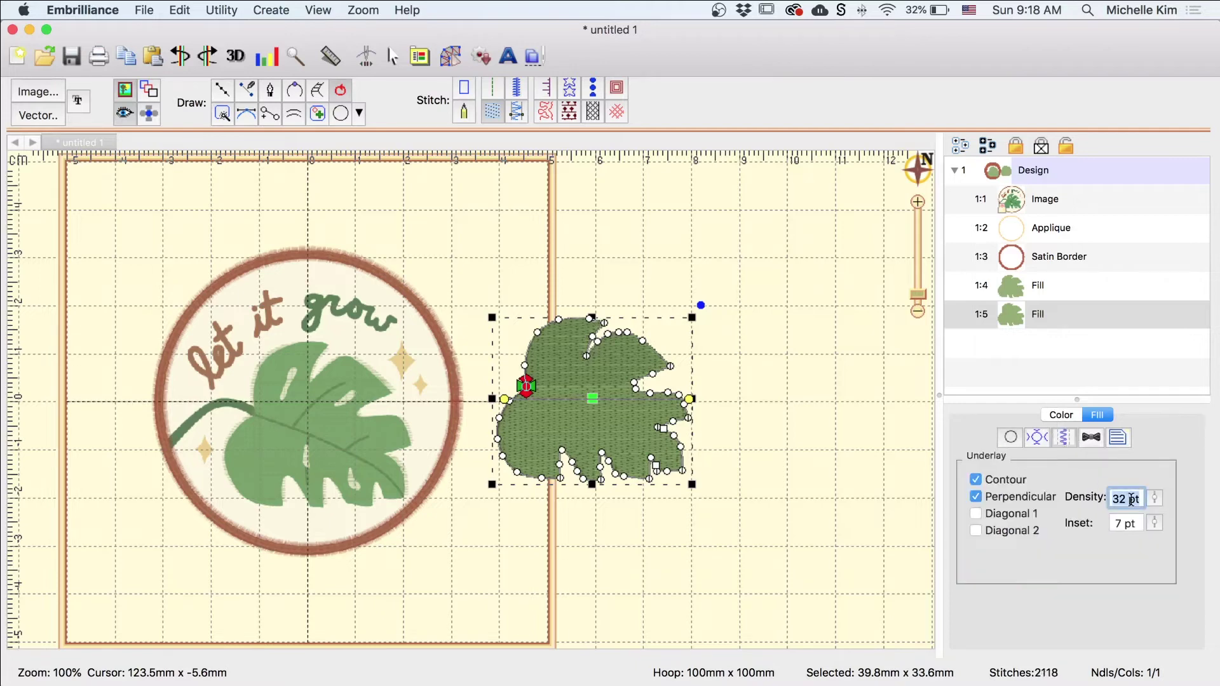
text(17)
key(Return)
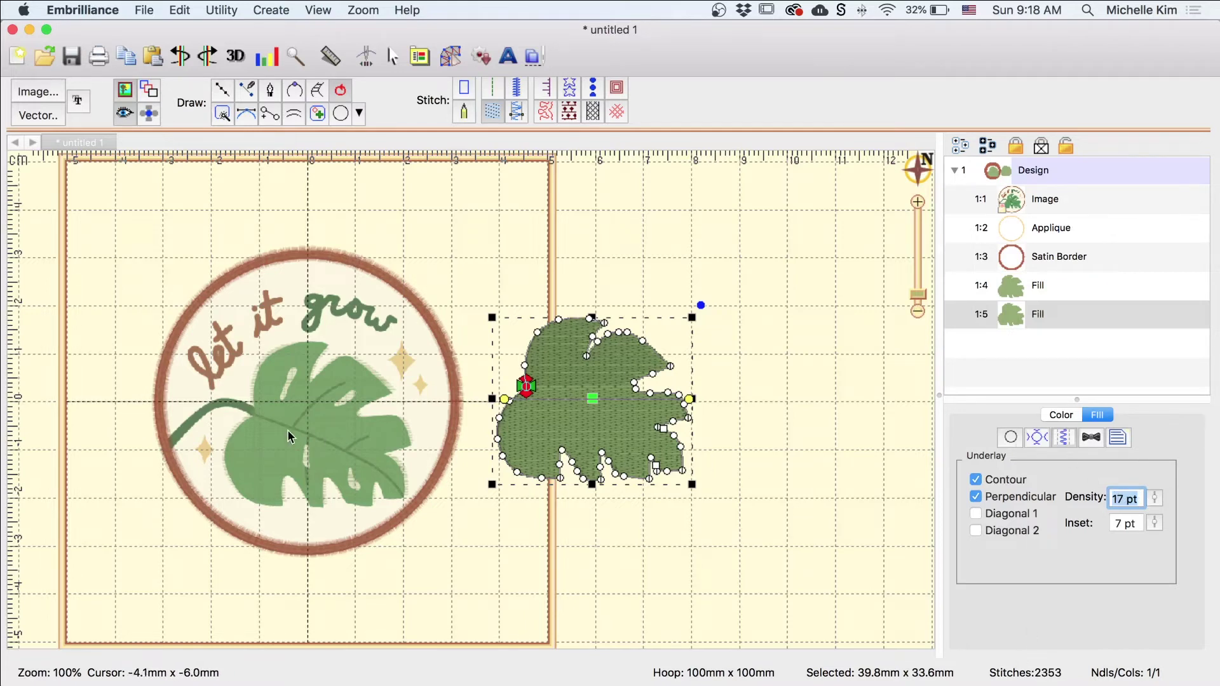
Compare the stitch counts of the original and copied leaf fills, and delete the copy
click(306, 432)
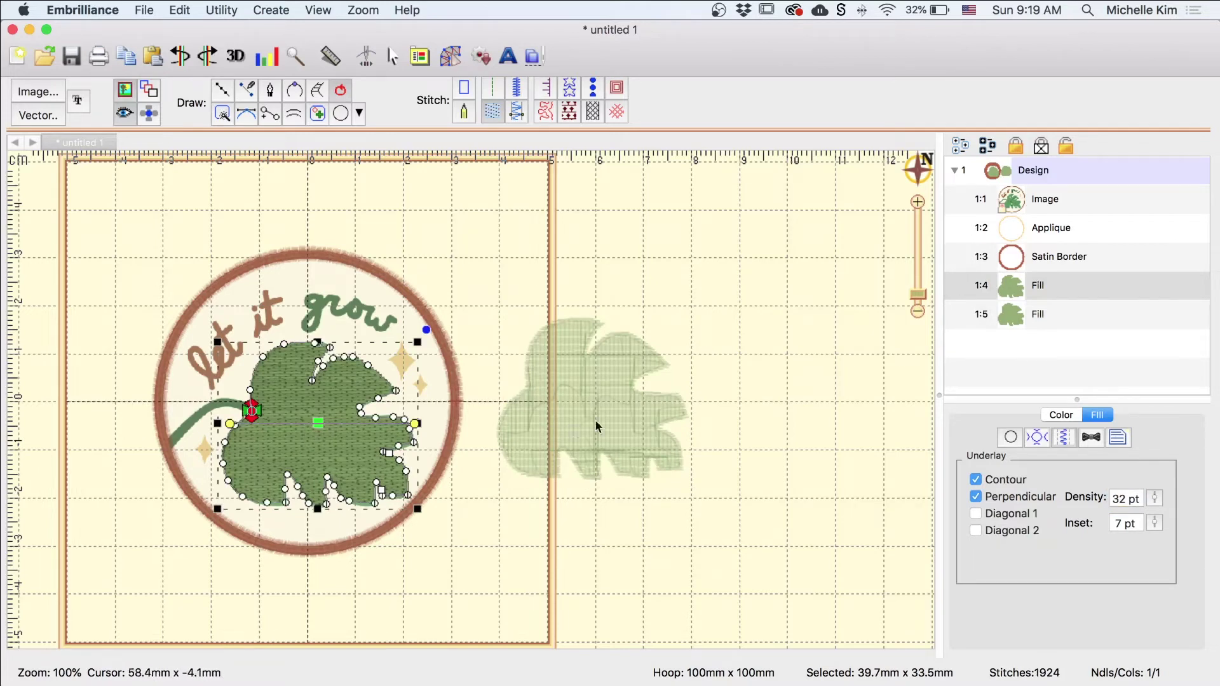
click(642, 417)
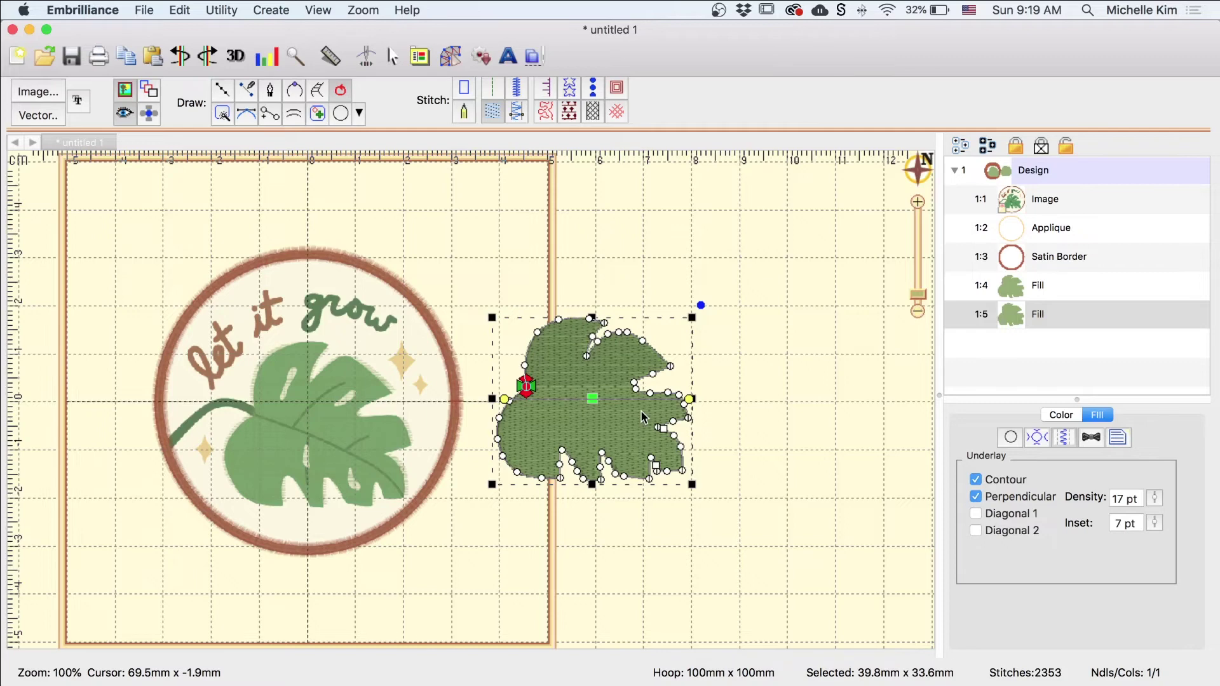
click(744, 417)
click(578, 414)
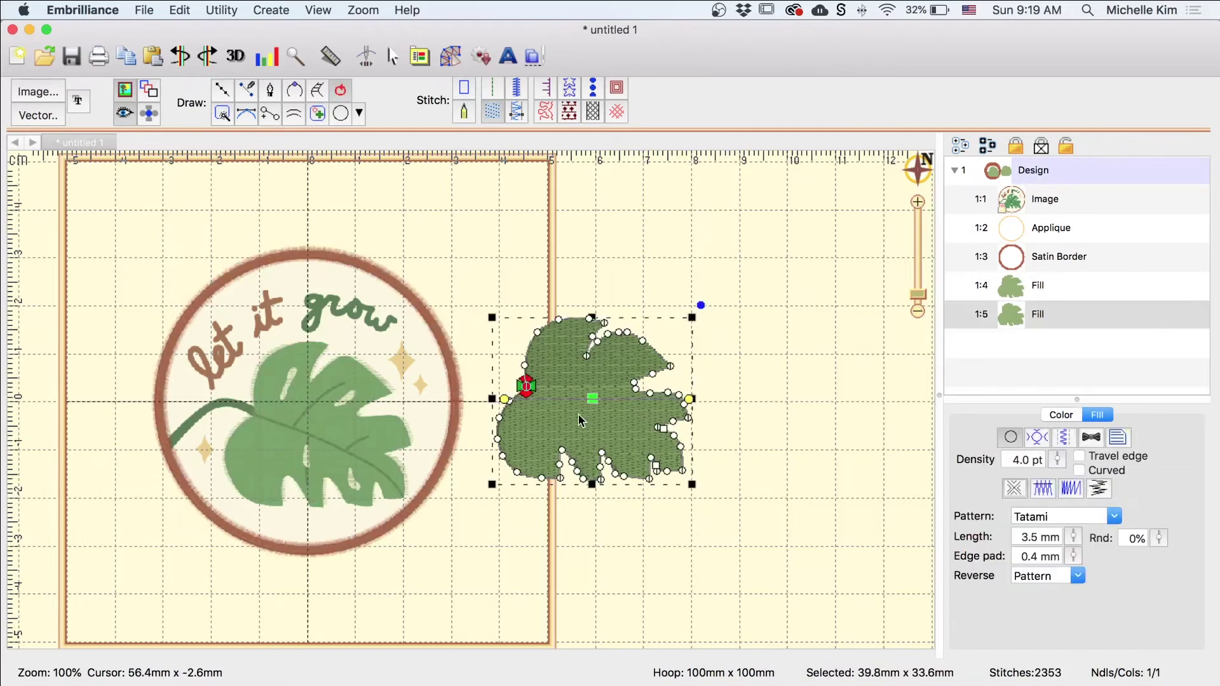
key(Delete)
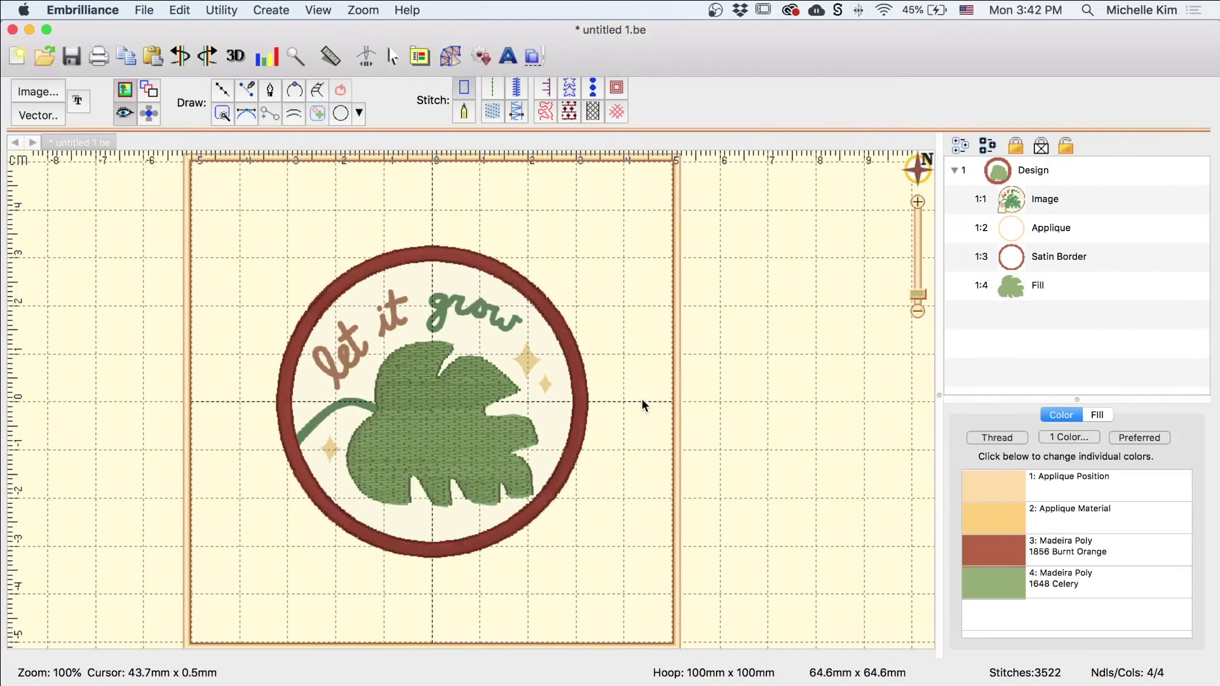
Trace the larger star at the patch's upper right as a closed Tatami Fill-stitch object, about 5.5 by 6.6 mm
key(6)
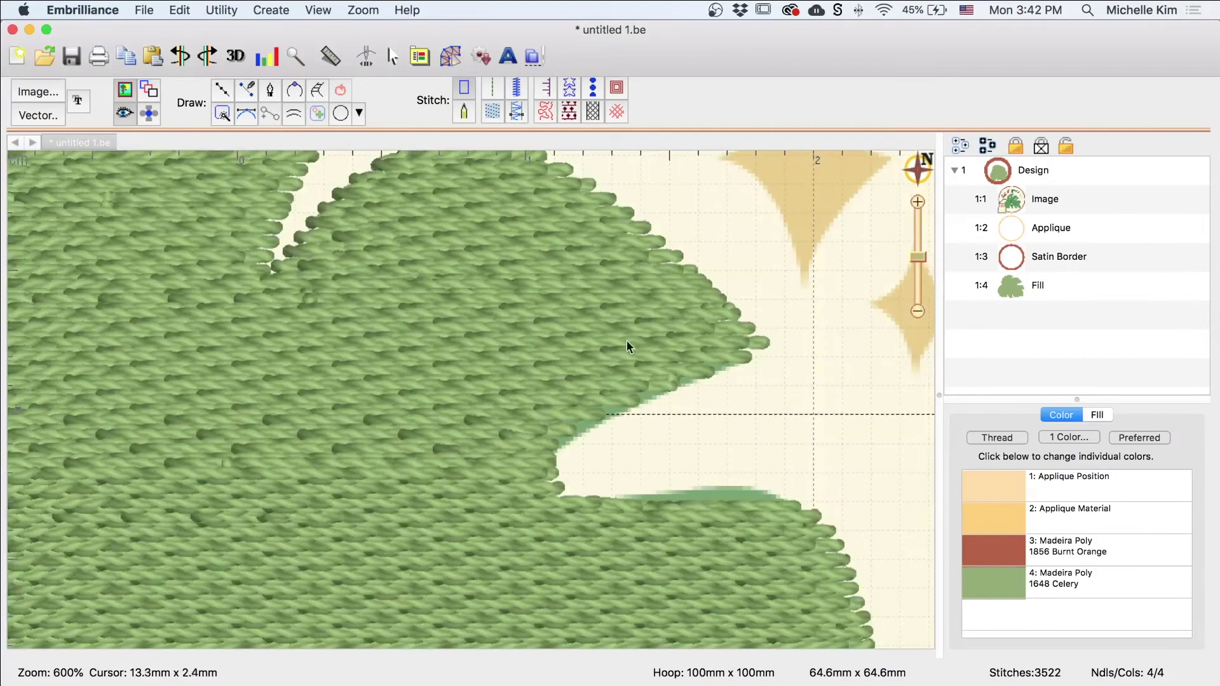
mouse_move(655, 333)
mouse_down()
mouse_move(503, 454)
mouse_move(427, 479)
mouse_move(412, 461)
mouse_up()
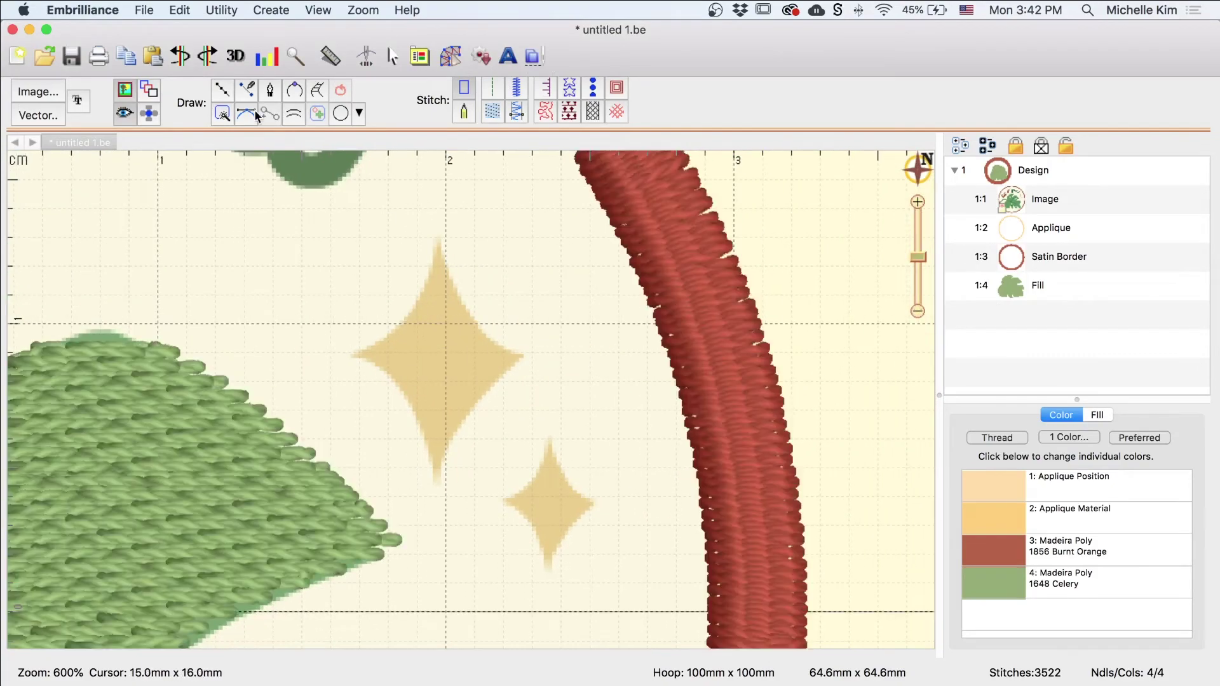
click(224, 94)
click(223, 92)
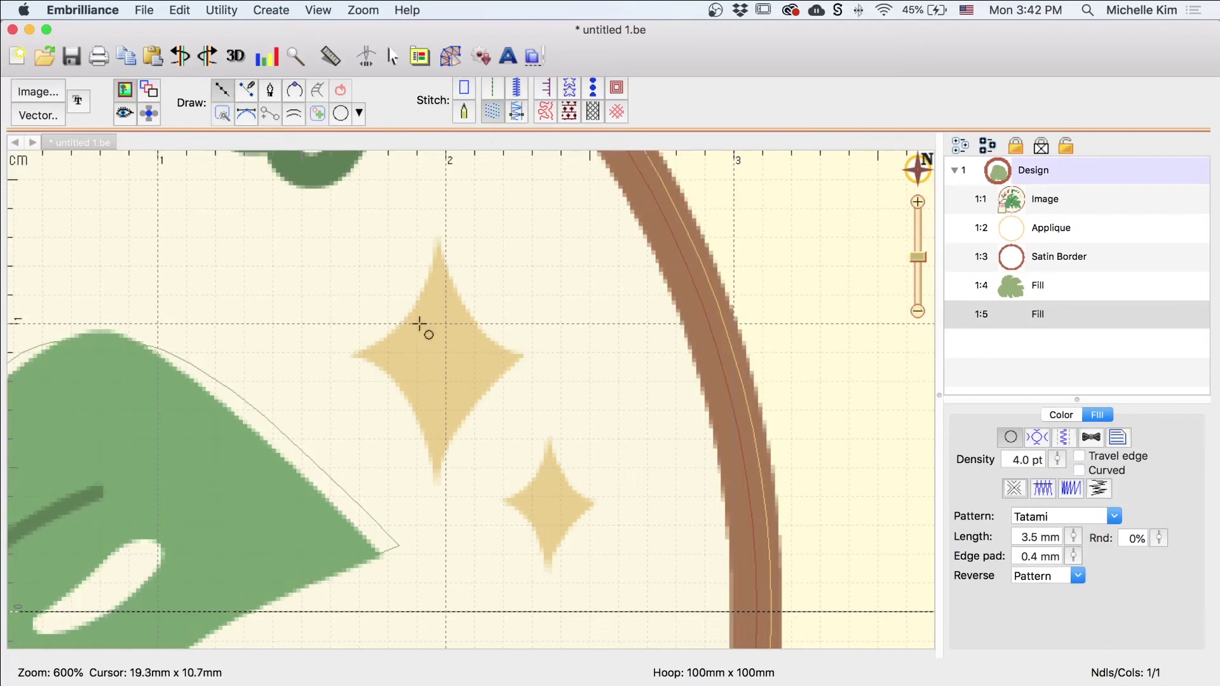
click(362, 352)
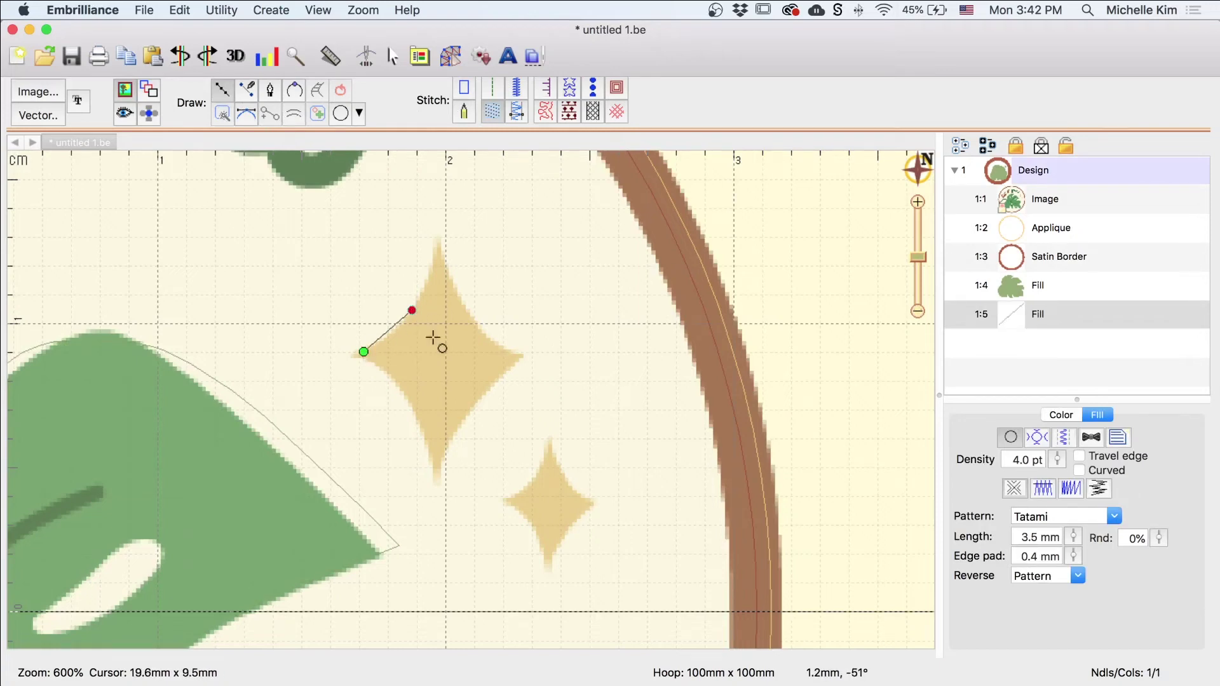
click(442, 249)
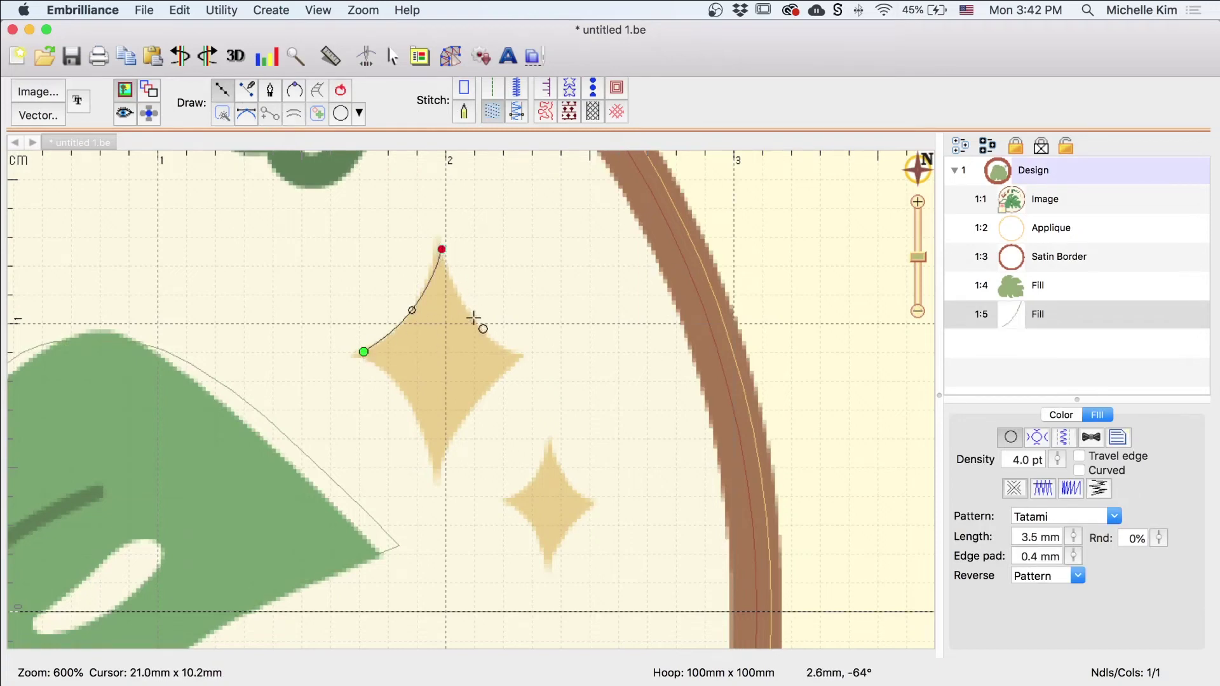
click(475, 317)
click(528, 360)
click(482, 395)
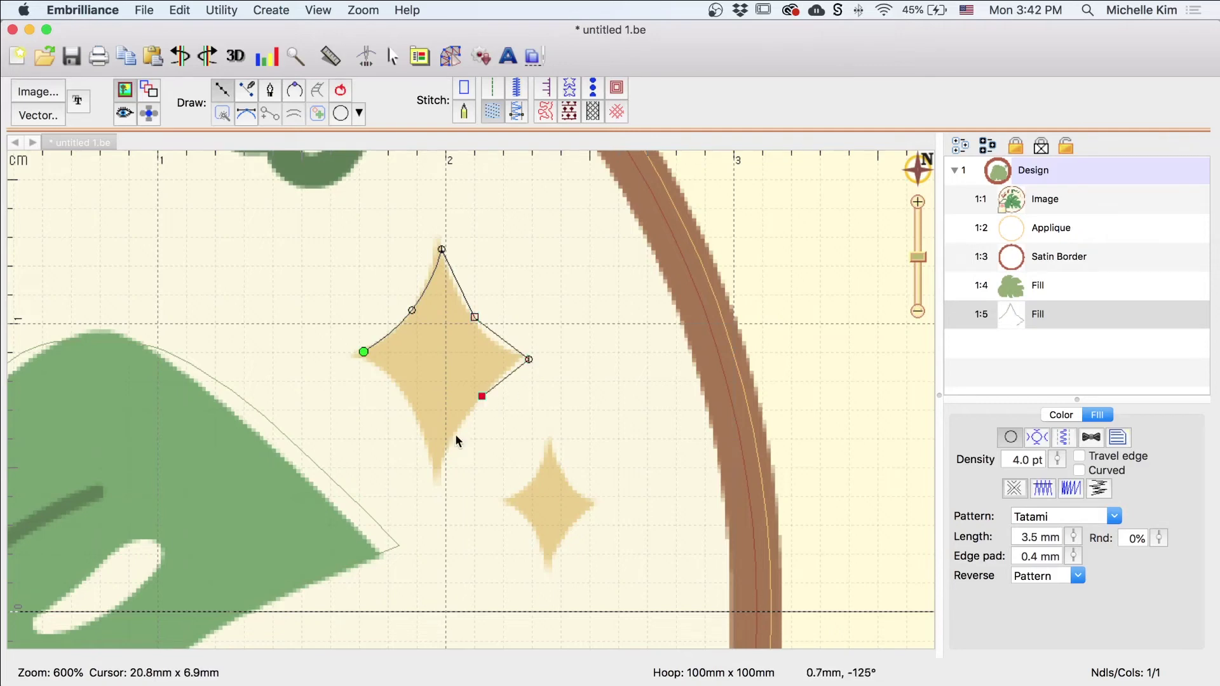
click(436, 473)
click(406, 401)
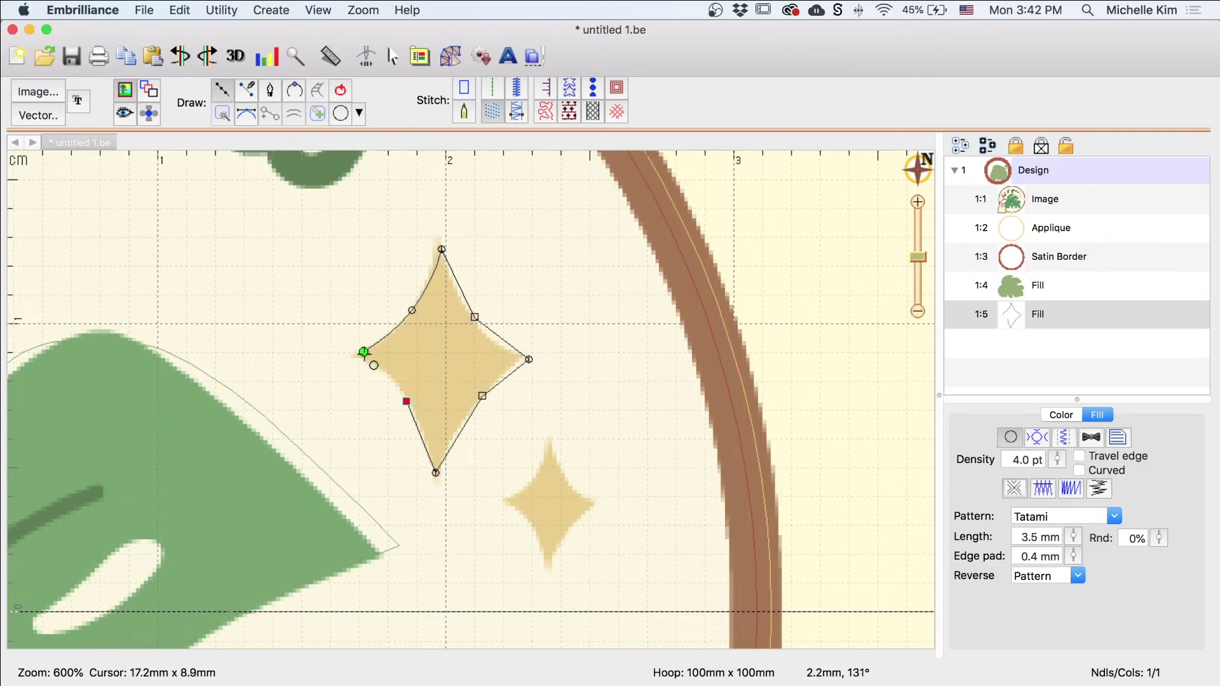
click(363, 352)
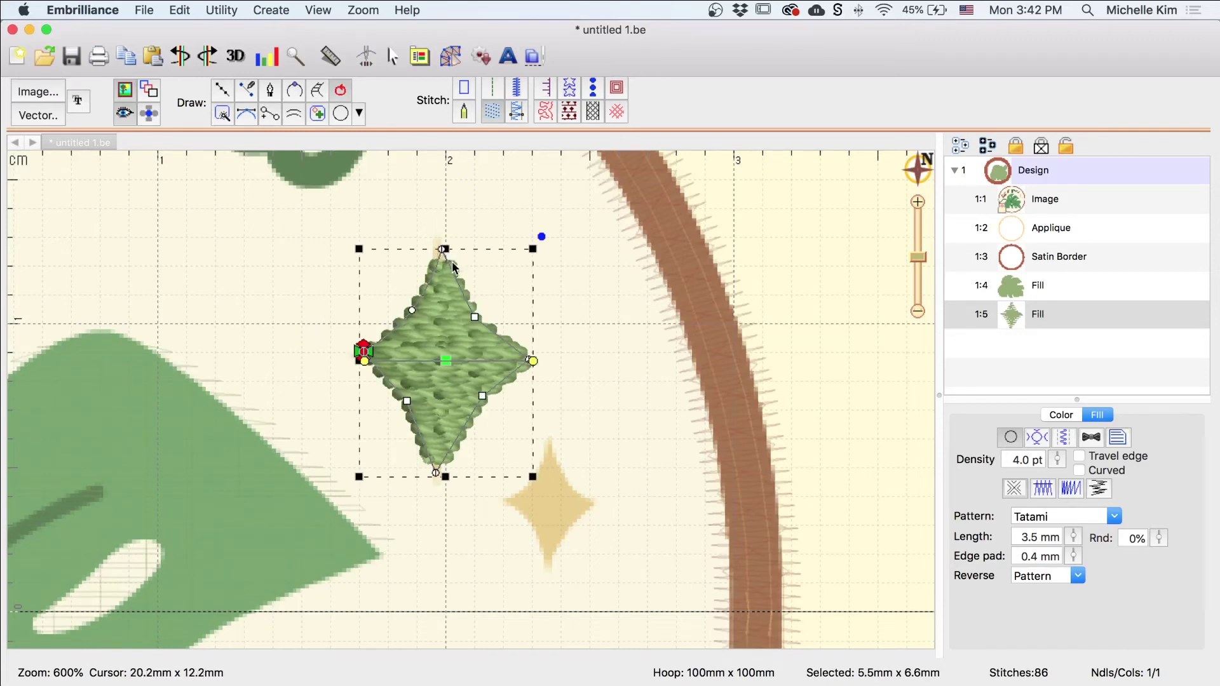
Extend the star fill's upper and lower tip points outward to match the background star and deselect it
mouse_move(444, 251)
mouse_down()
mouse_move(442, 230)
mouse_move(427, 244)
mouse_up()
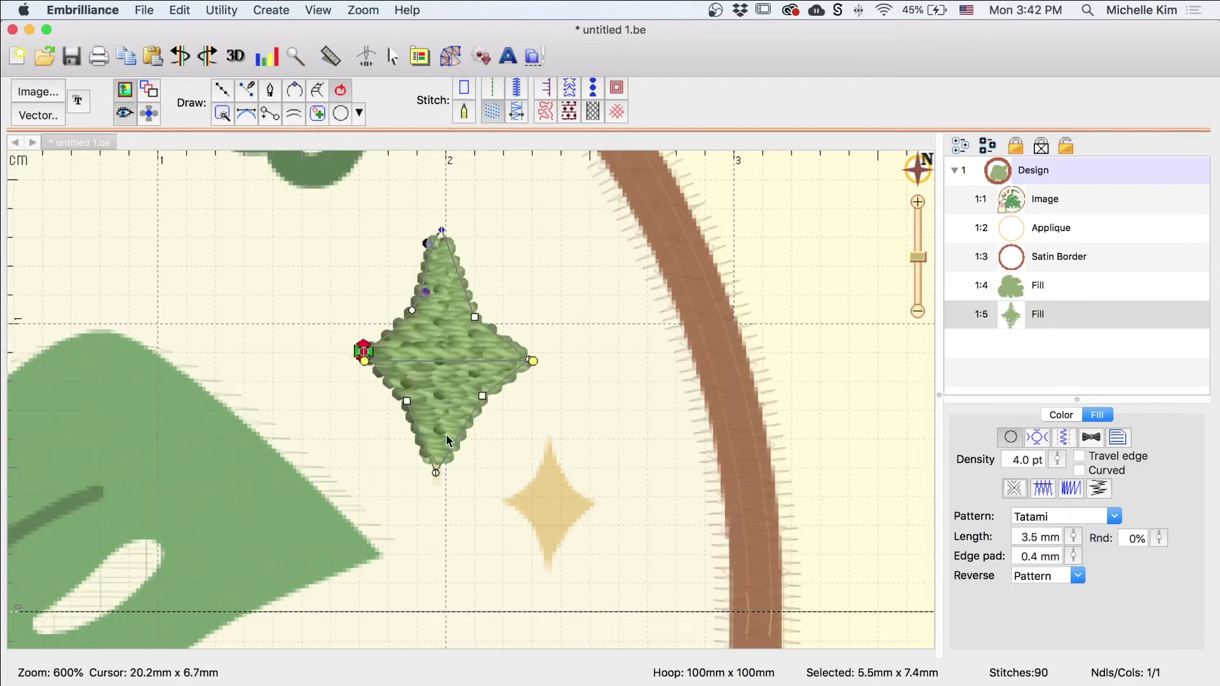
drag(436, 472, 439, 489)
click(572, 373)
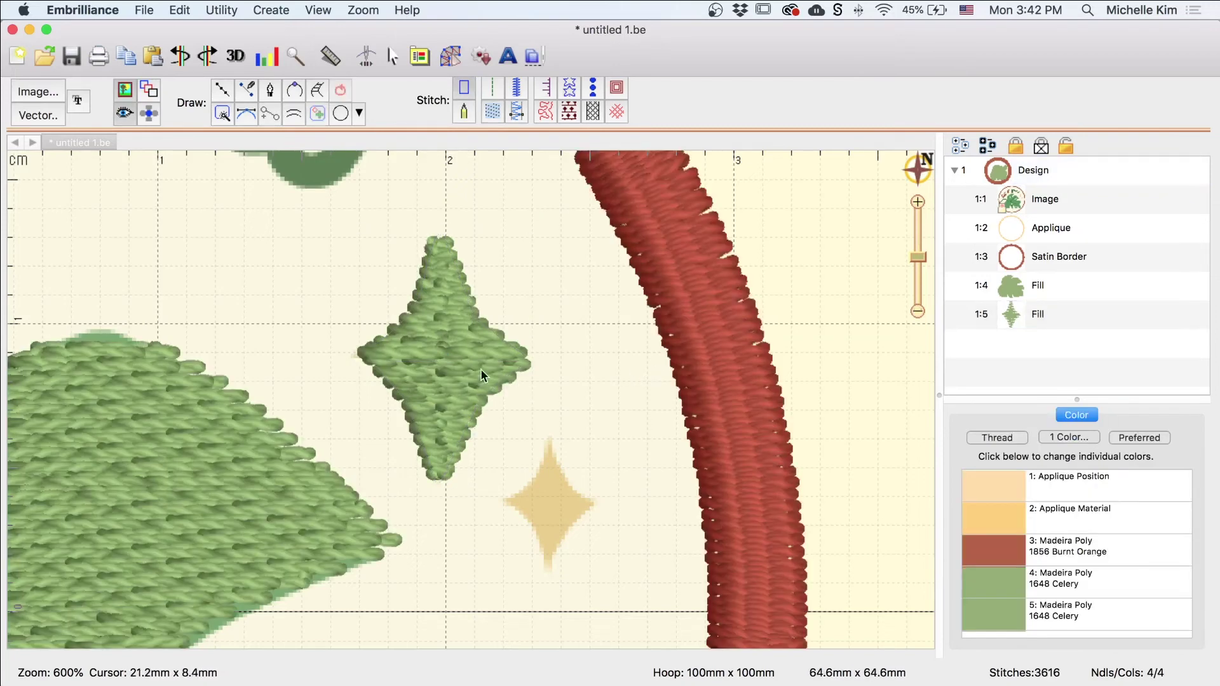
View the star fill within the whole patch at 100% zoom, and return to it at 600%
click(481, 369)
key(1)
click(558, 394)
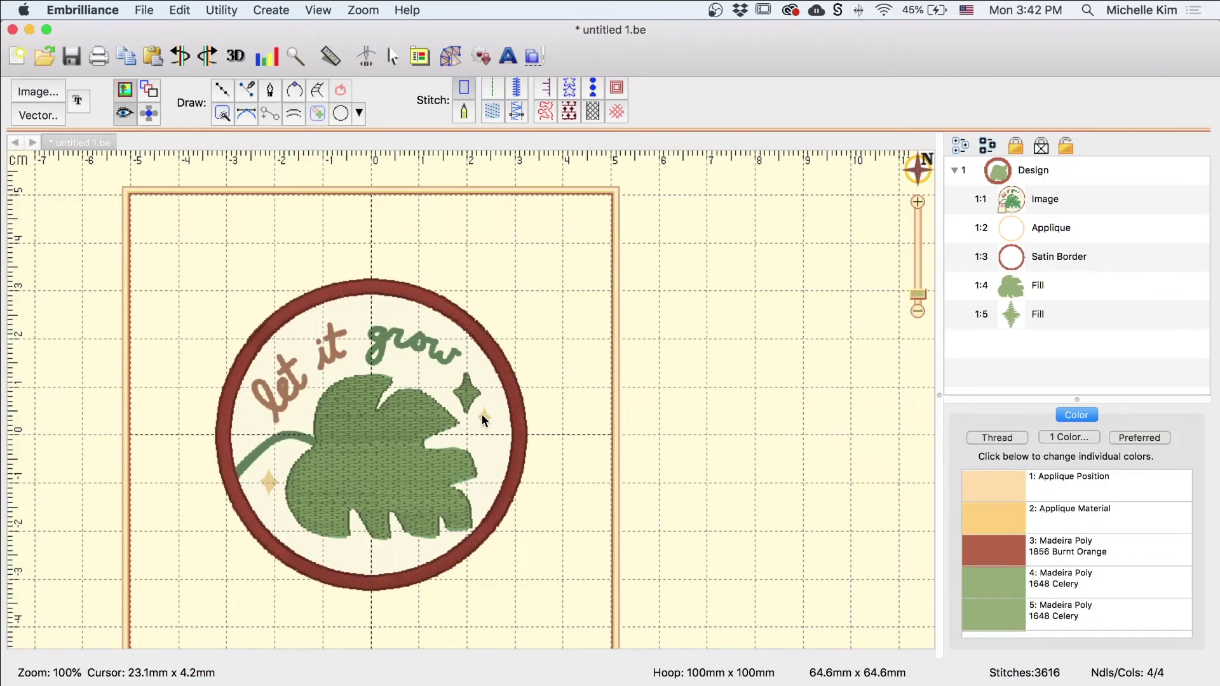
scroll(483, 419, up, 6)
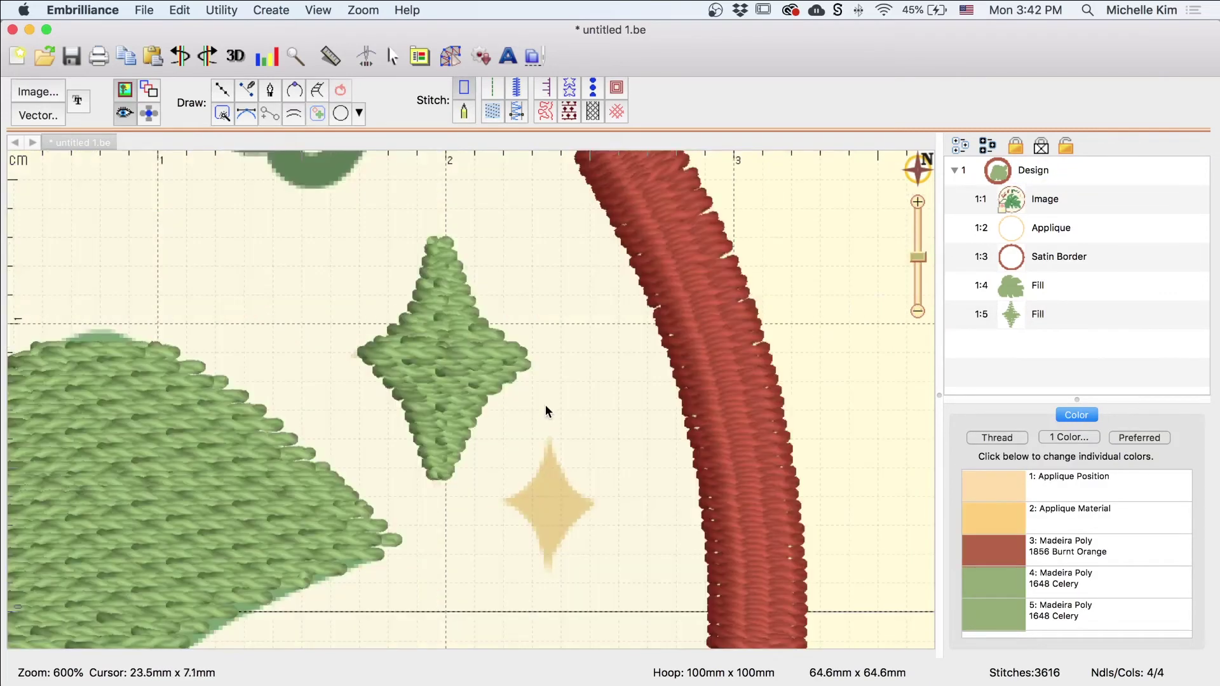
Recolor the larger star fill to thread 1771 Whipped Butterscotch from the Madeira Poly chart and deselect it
click(460, 367)
click(1061, 414)
click(991, 489)
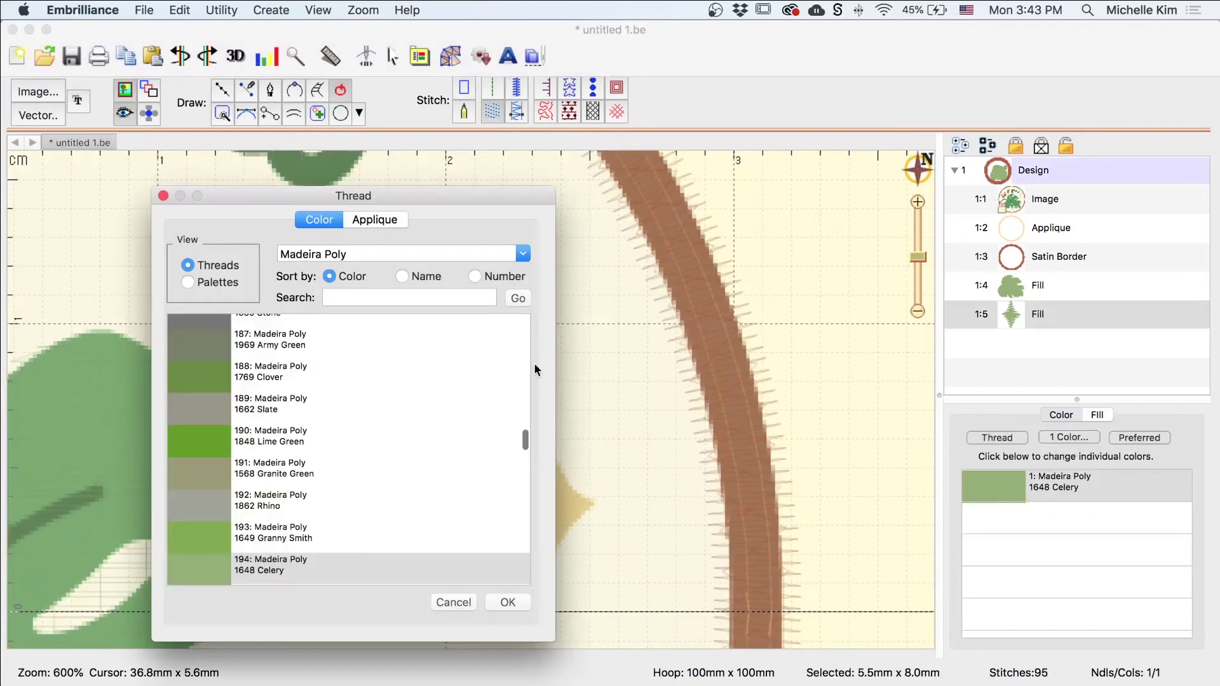
click(474, 276)
text(1771)
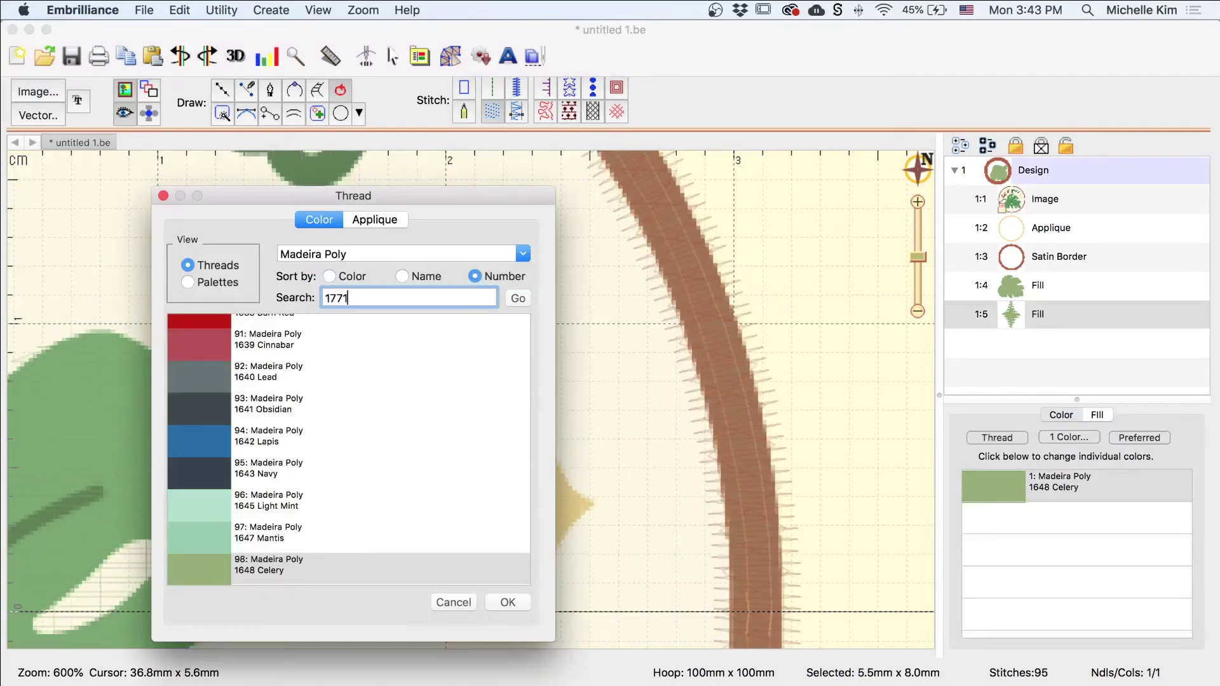
click(512, 294)
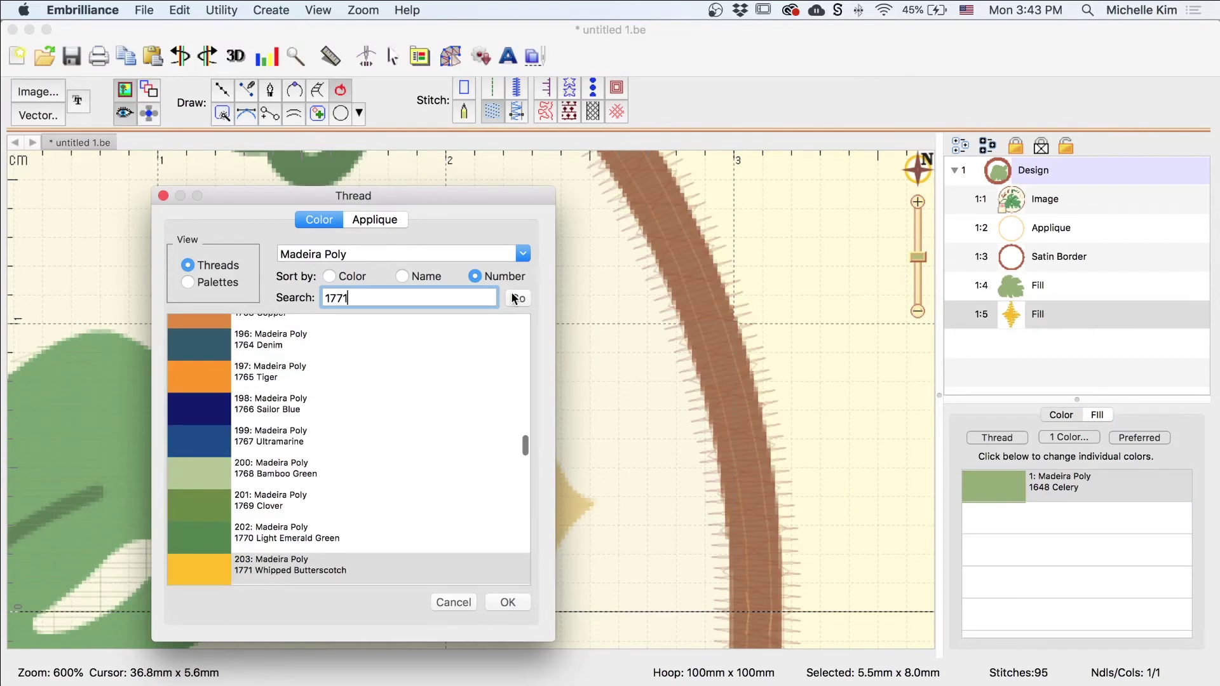
click(511, 601)
click(604, 439)
Set the larger star fill's density to 5.0 pt and stitch length to 4.0 mm, and turn off its Perpendicular underlay
click(427, 362)
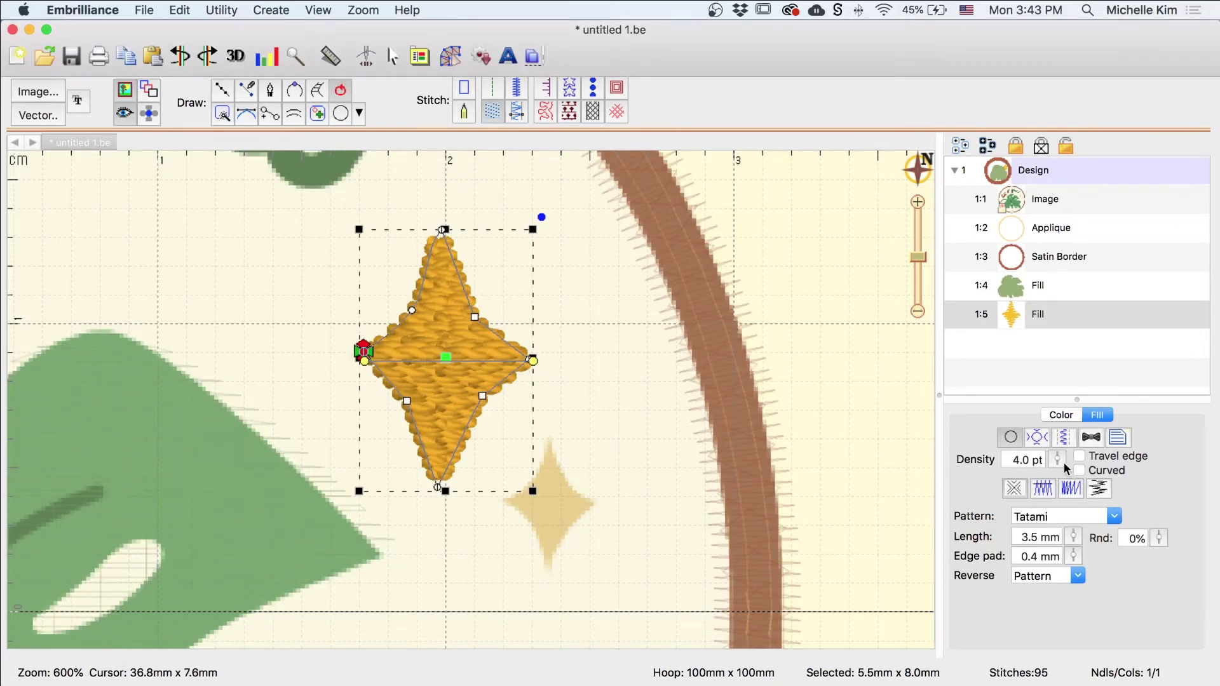
drag(1062, 466, 1060, 448)
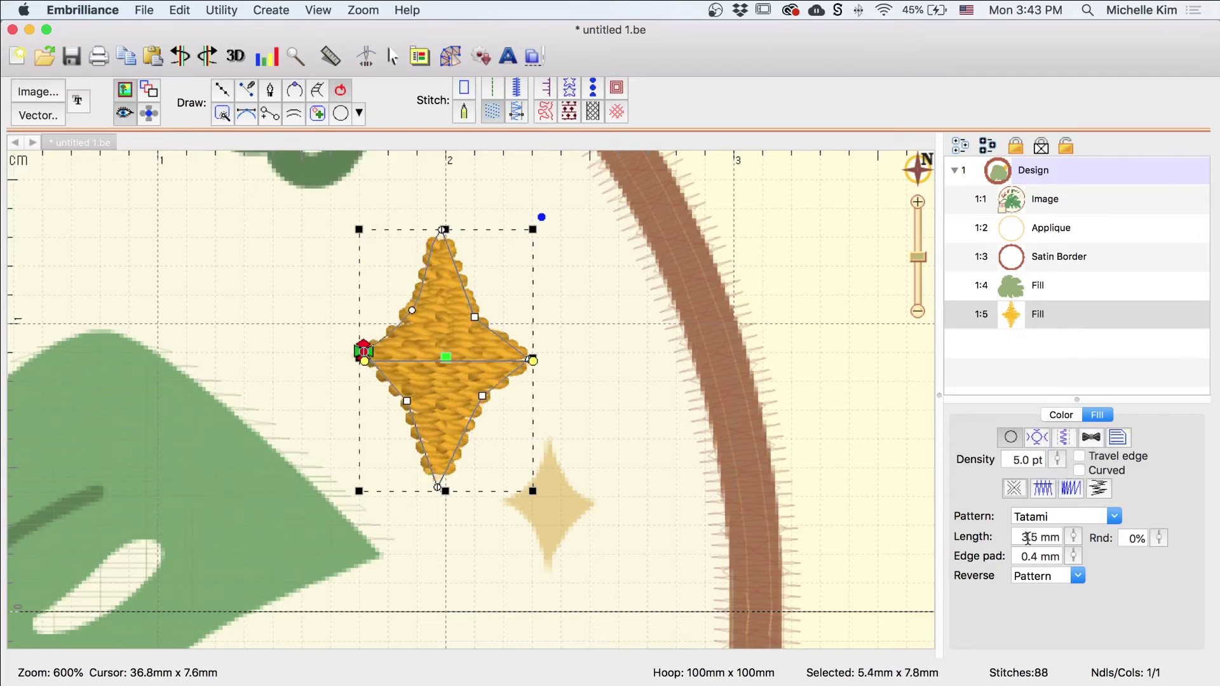
drag(1074, 541, 1074, 537)
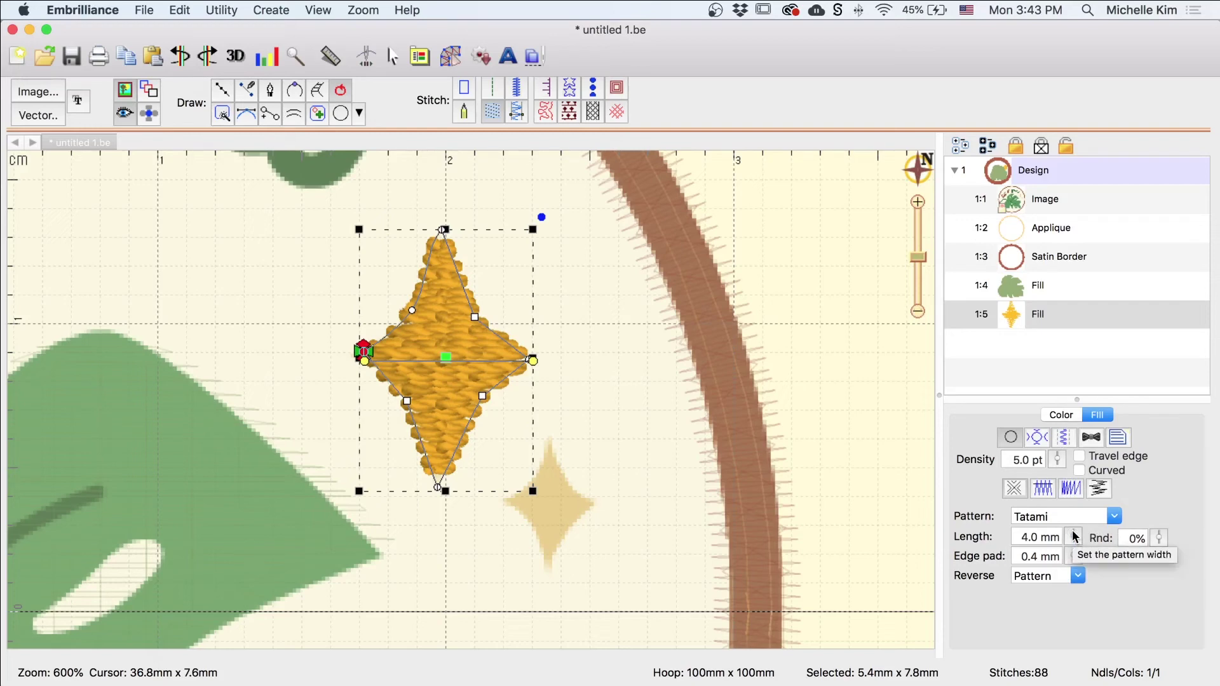
click(1068, 438)
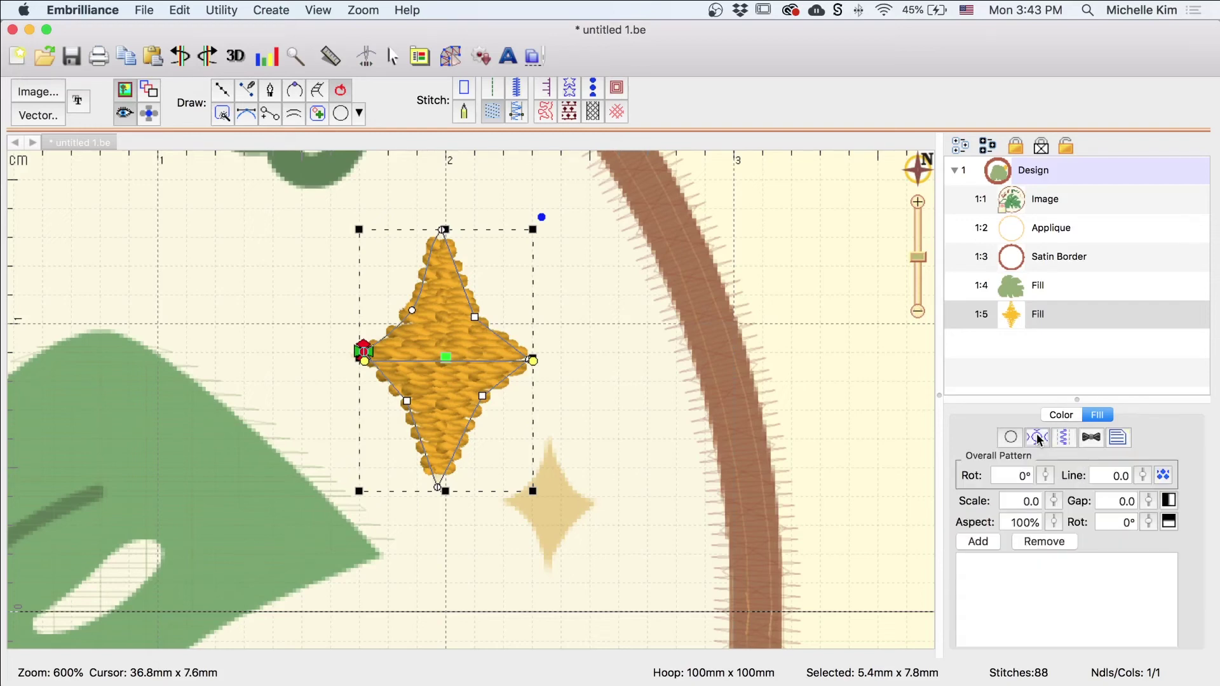
click(1070, 438)
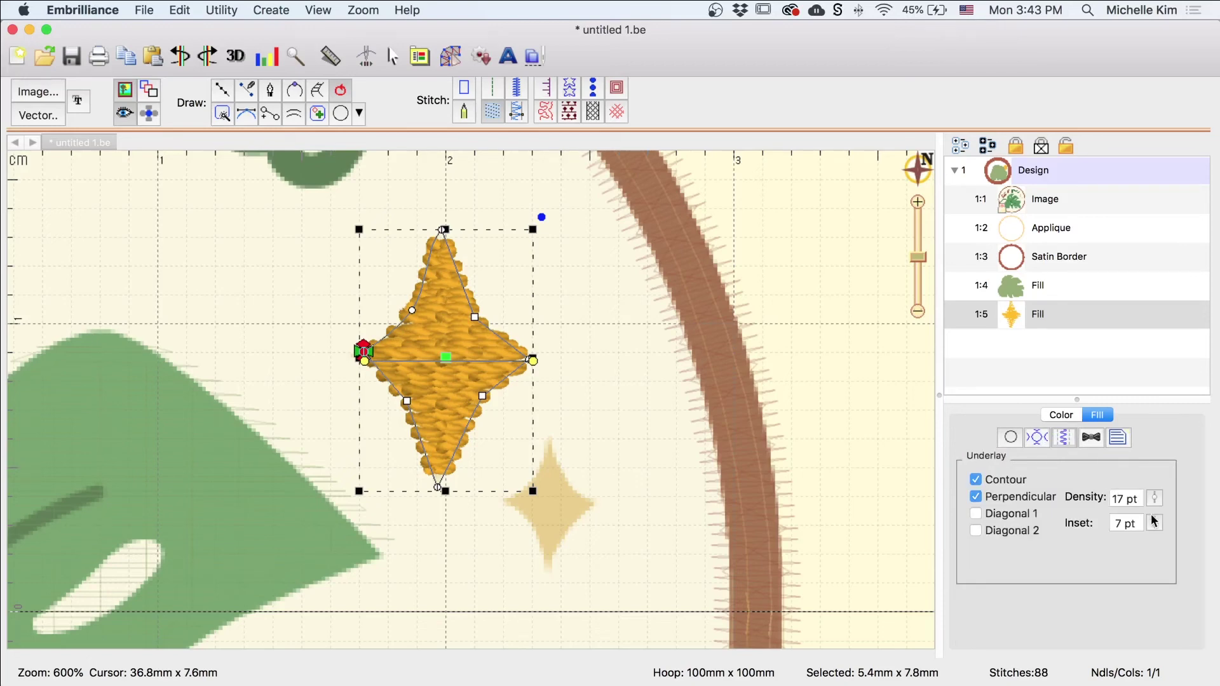
click(977, 497)
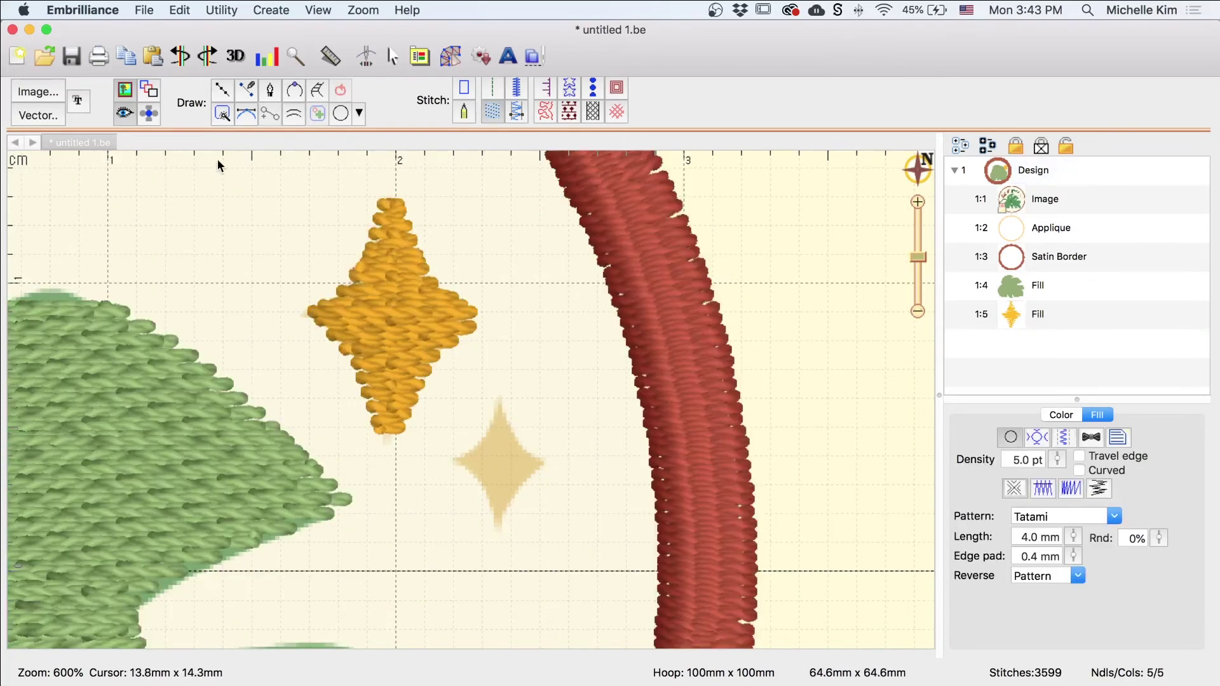
Trace the smaller star beside the larger one as a closed eight-point Fill-stitch object, about 2.9 by 4.2 mm
click(222, 89)
click(463, 463)
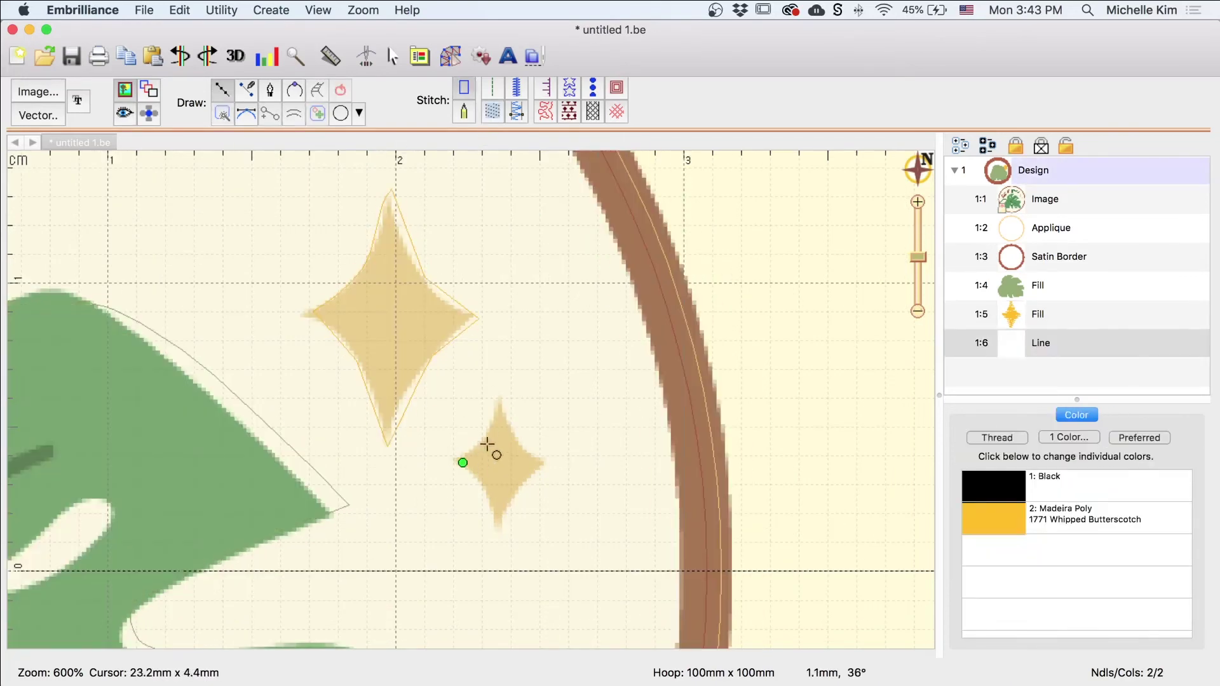
click(490, 442)
click(501, 403)
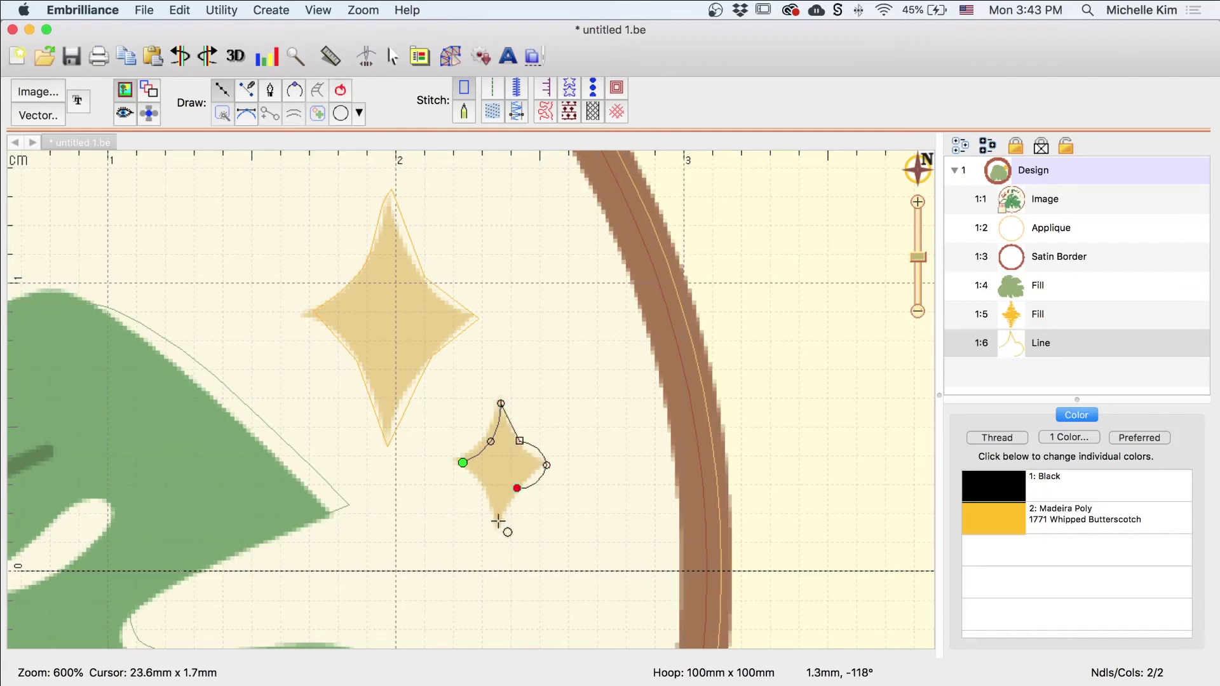
click(520, 441)
click(544, 462)
click(519, 486)
click(498, 524)
click(485, 488)
click(462, 462)
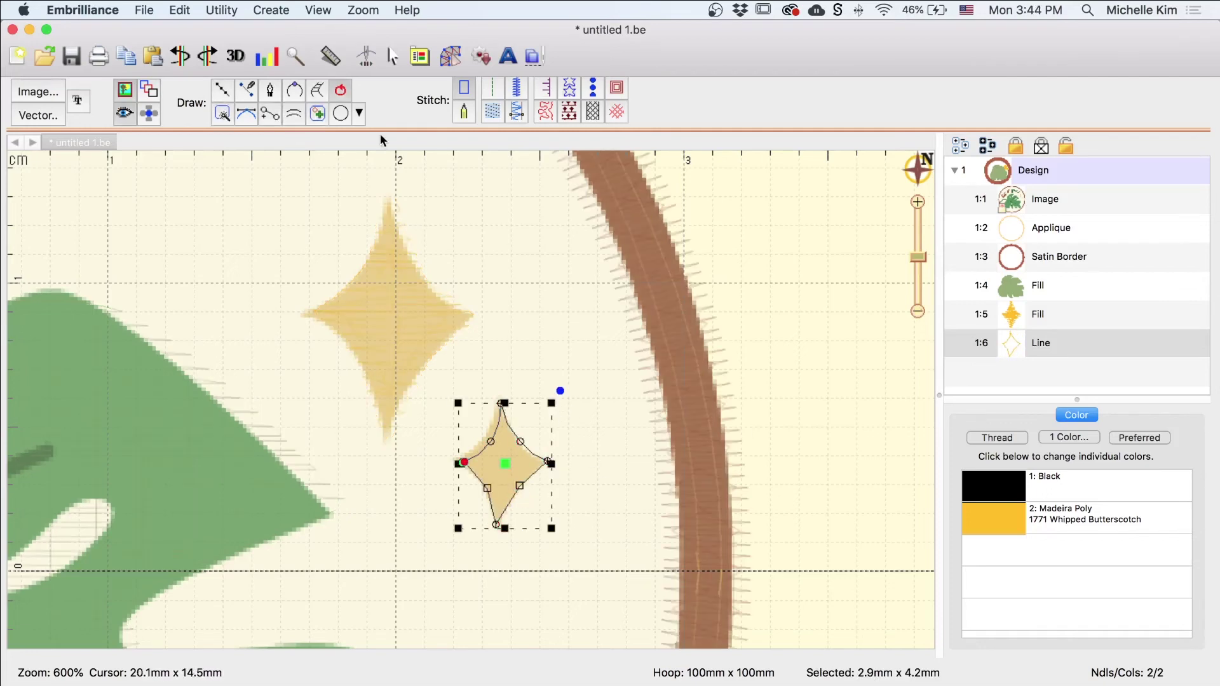
click(492, 111)
key(Escape)
Reshape the smaller star fill by moving its upper, lower and left-side nodes outward around the background star, and deselect it
click(502, 452)
drag(501, 403, 502, 394)
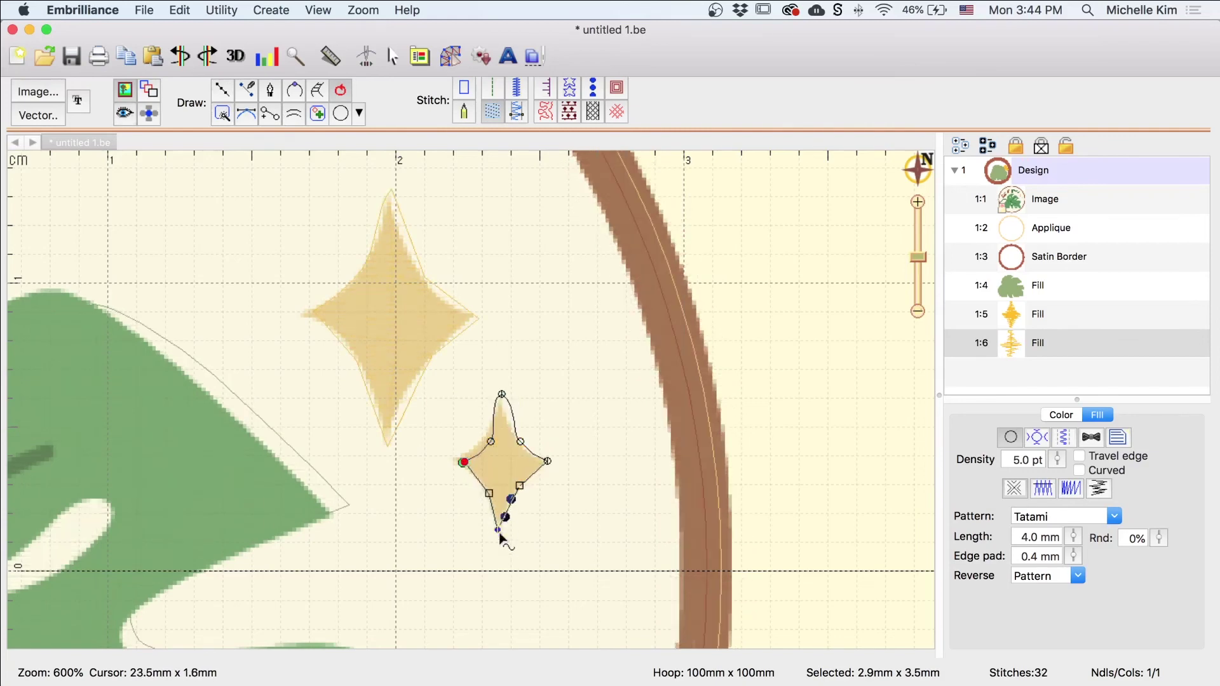
drag(498, 523, 502, 556)
drag(491, 503, 486, 504)
drag(462, 465, 456, 458)
drag(491, 441, 483, 436)
drag(501, 556, 497, 530)
drag(483, 436, 487, 439)
click(590, 403)
Check the smaller star fill's underlay settings and deselect the star
click(520, 458)
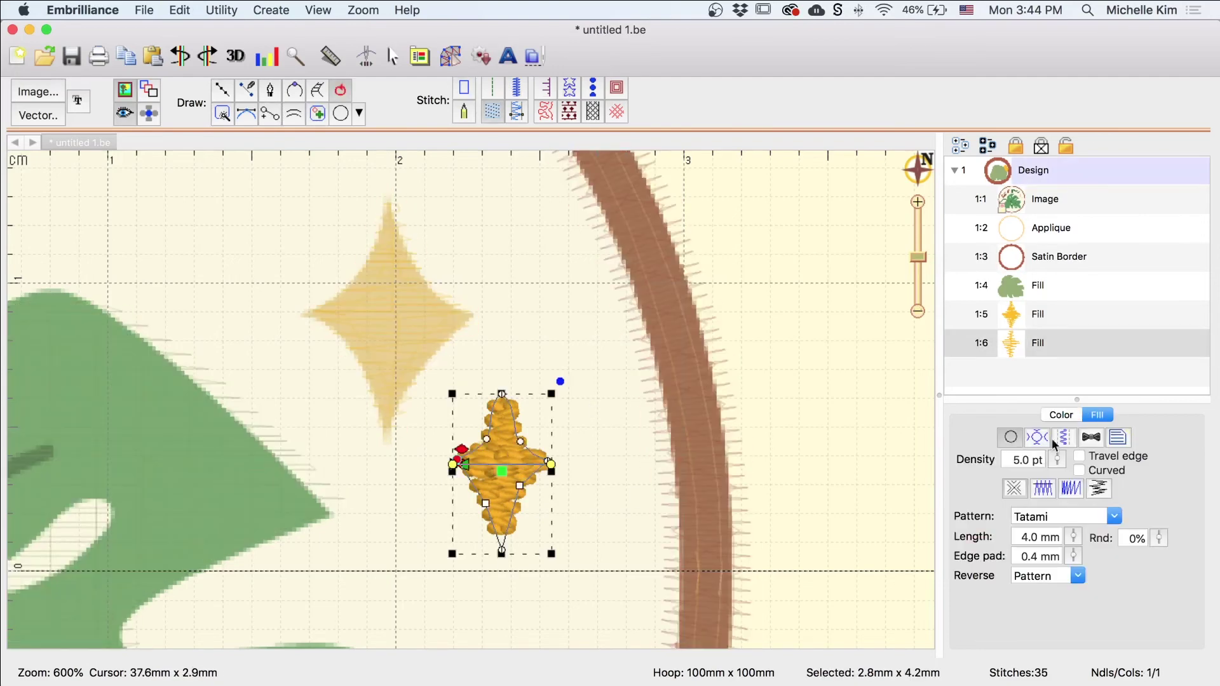
click(1056, 438)
click(1010, 437)
click(570, 347)
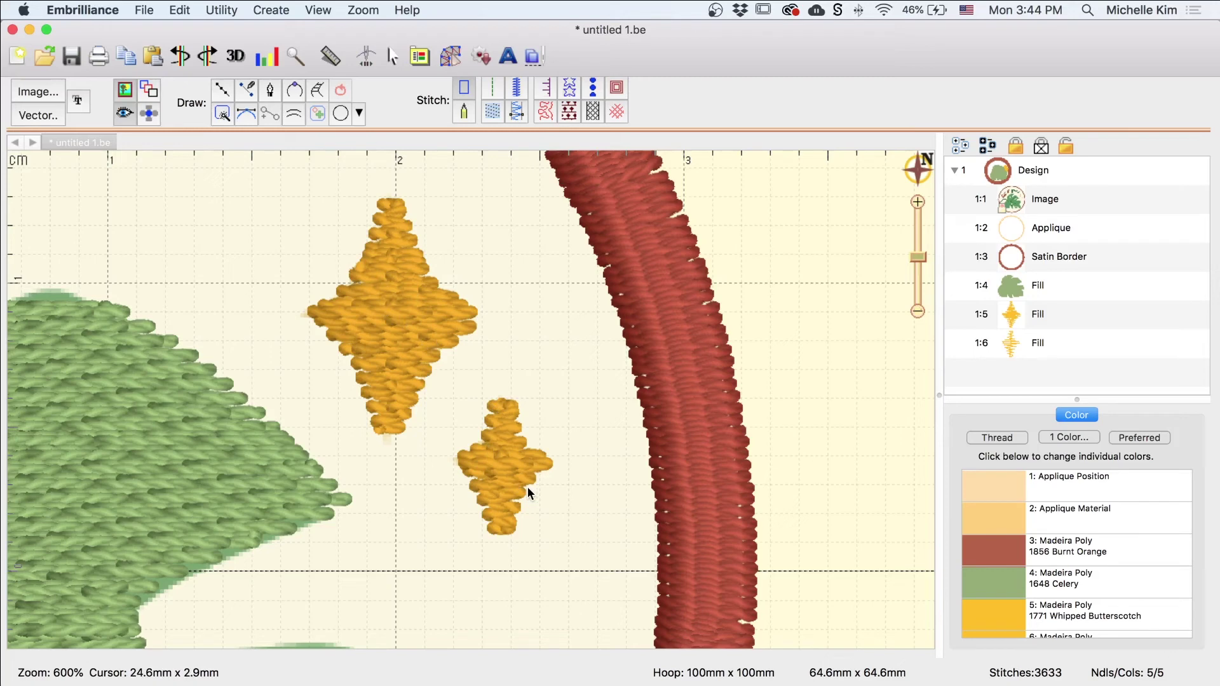
Display the jump stitches and move the larger star's start and stop points to its upper tip
click(313, 9)
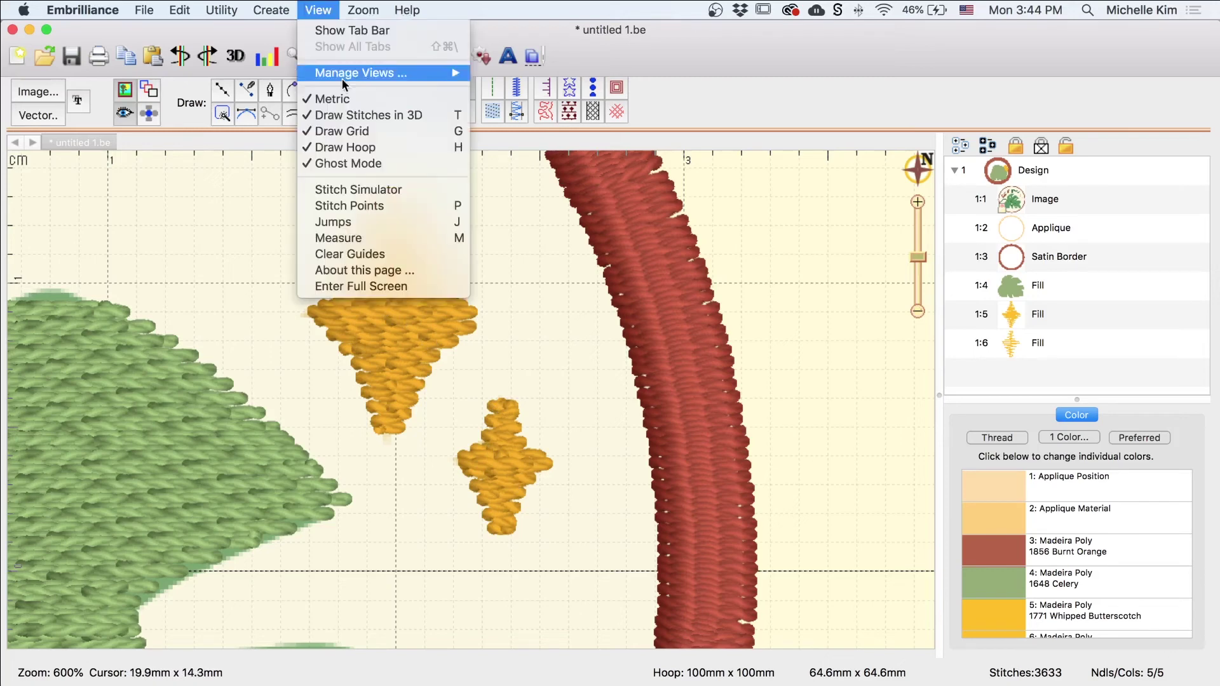
click(343, 224)
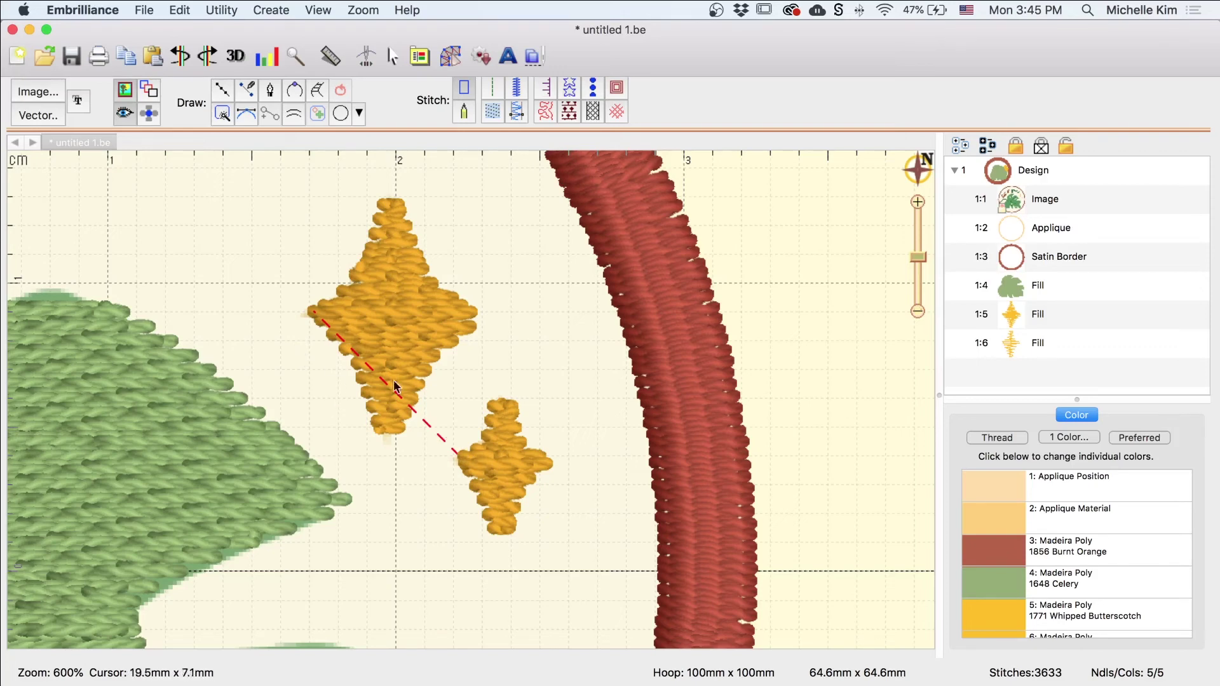
click(373, 312)
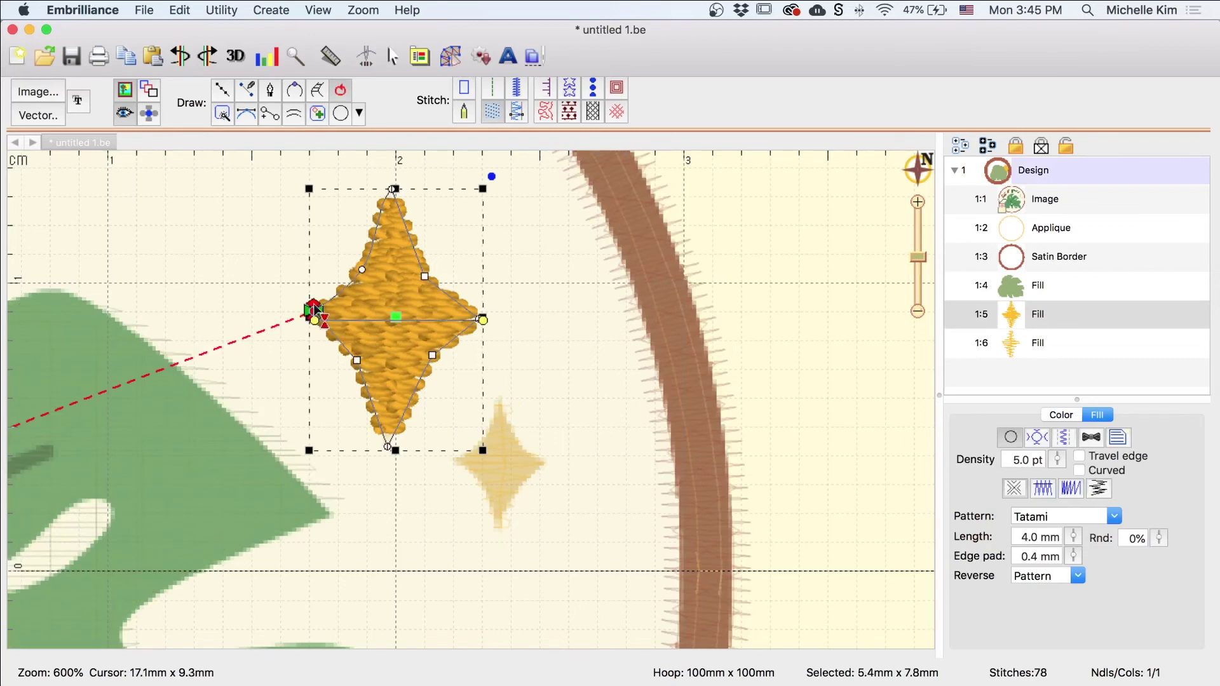
drag(314, 310, 392, 185)
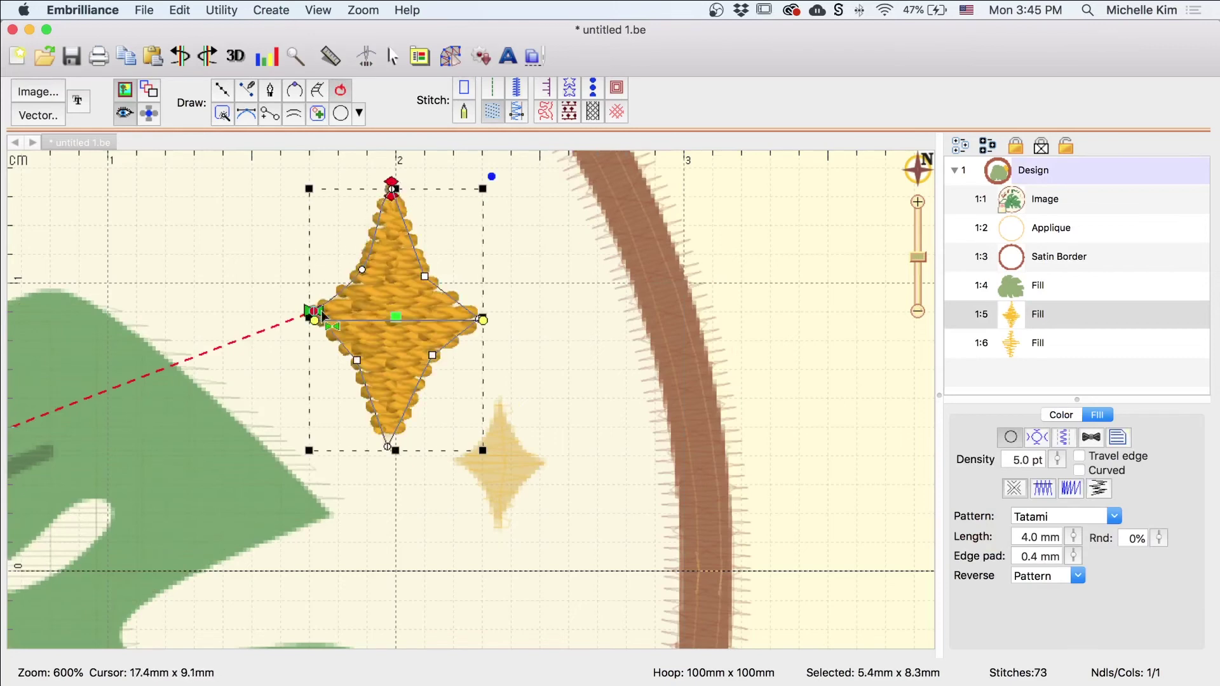
drag(314, 311, 394, 187)
click(501, 230)
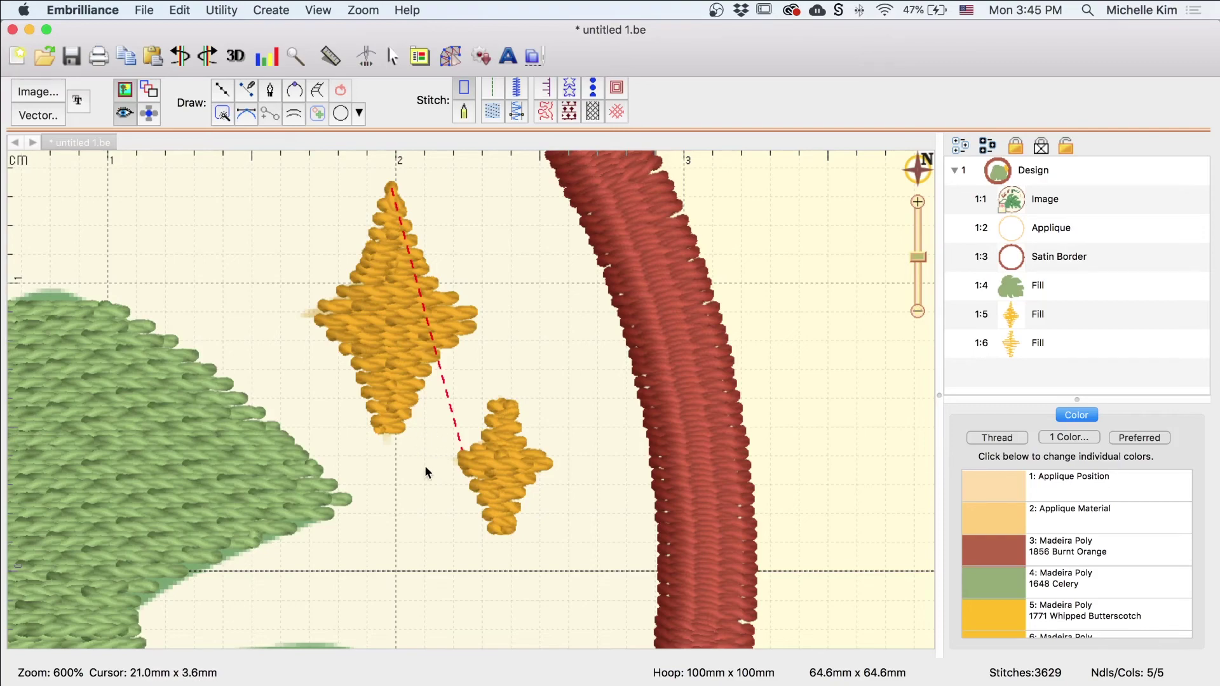
Copy the smaller star fill and paste a duplicate of it into the design
key(1)
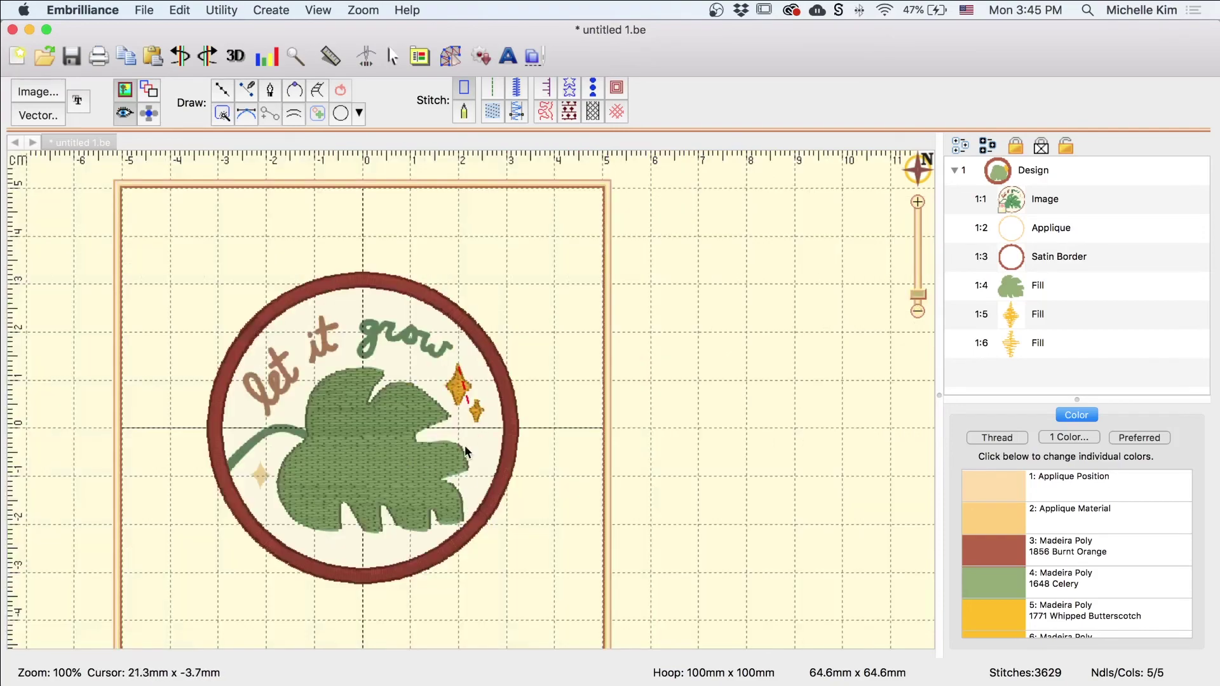
key(2)
click(479, 419)
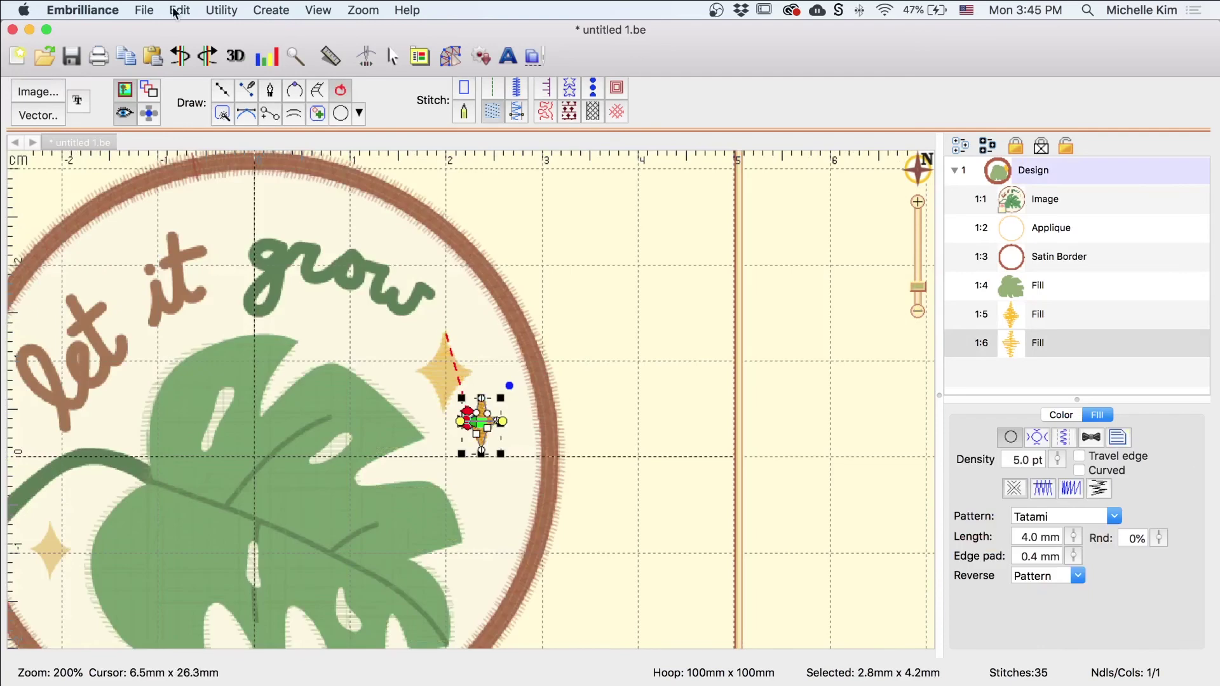
click(127, 57)
click(153, 56)
click(406, 364)
click(480, 418)
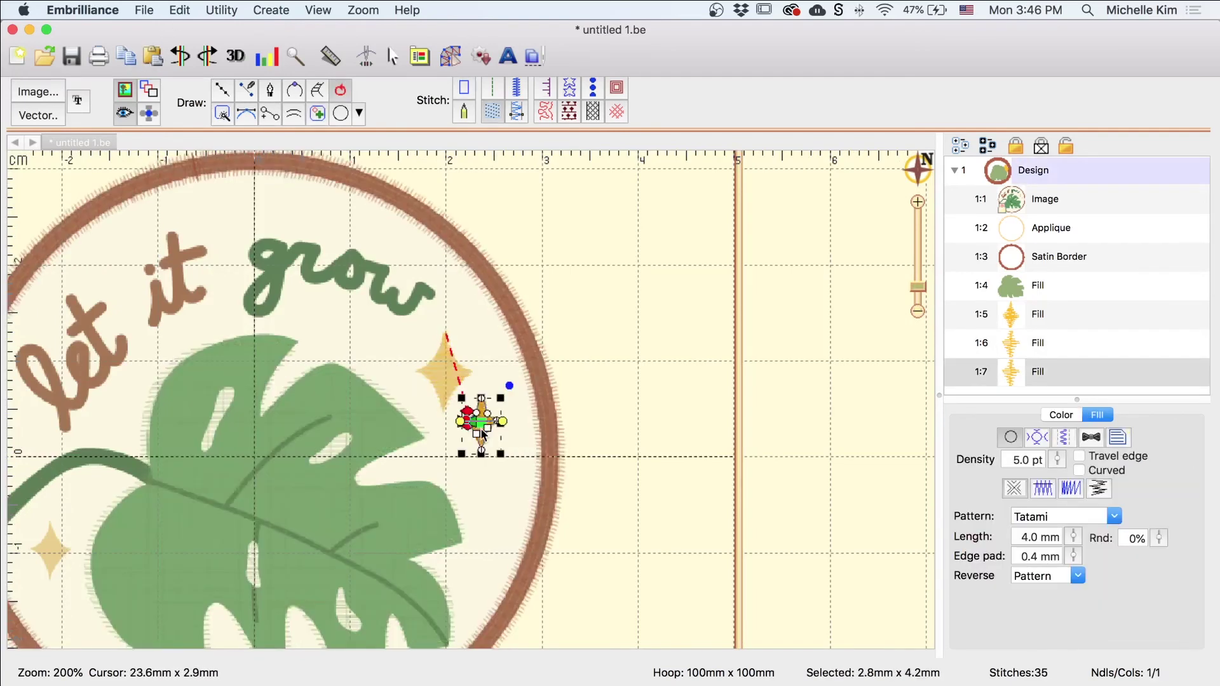
Move the duplicated star onto the lone background star below the leaf stem at the patch's lower left
drag(479, 421, 99, 520)
drag(183, 466, 596, 308)
key(6)
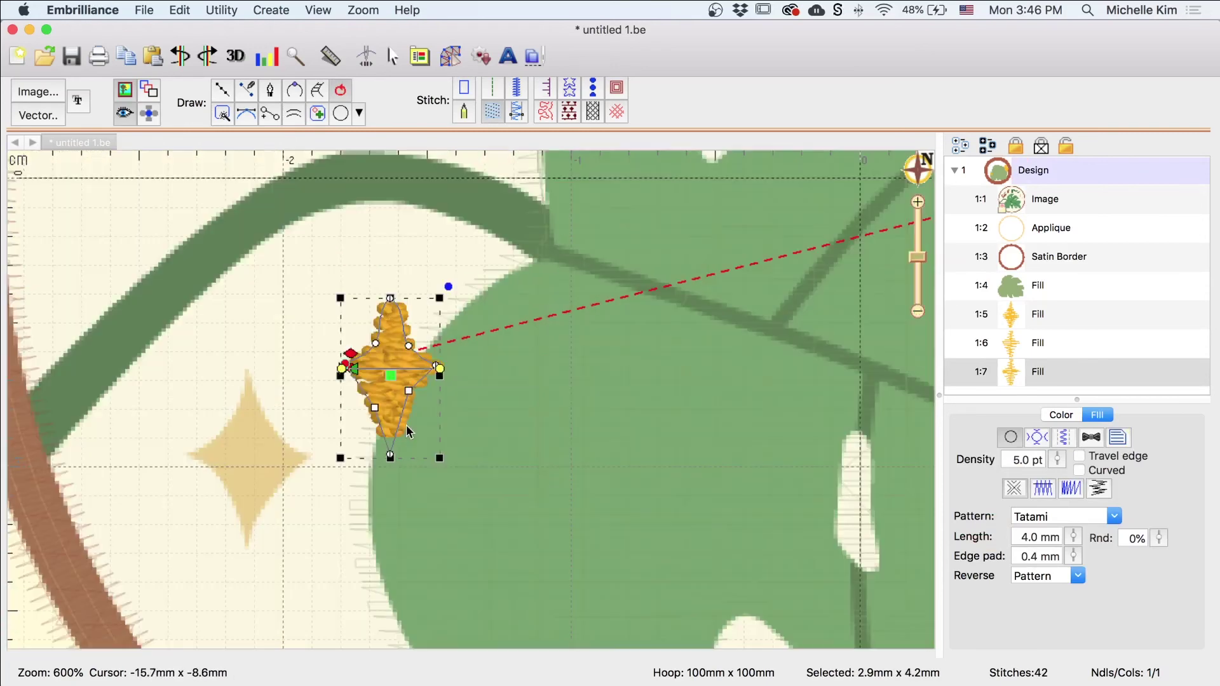
drag(405, 429, 437, 411)
drag(426, 355, 276, 432)
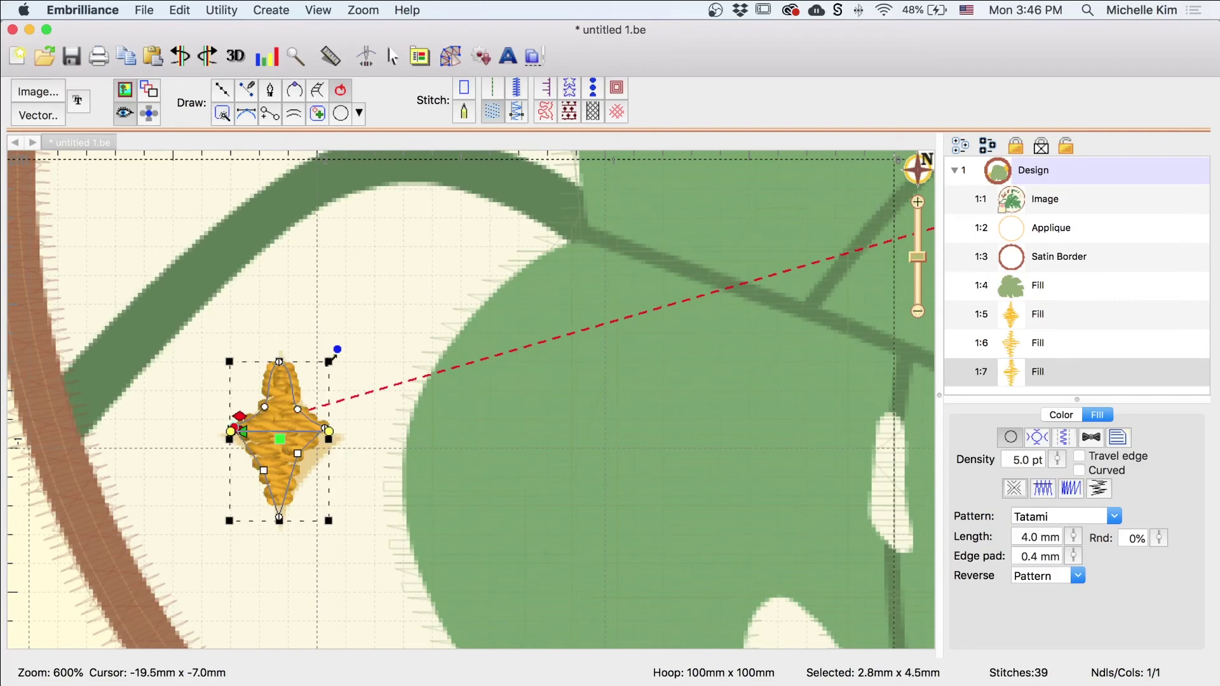
Enlarge the duplicated star to about 3.2 by 5.2 mm over the background star and move its lower-left node slightly inward
drag(330, 360, 345, 333)
drag(294, 433, 280, 445)
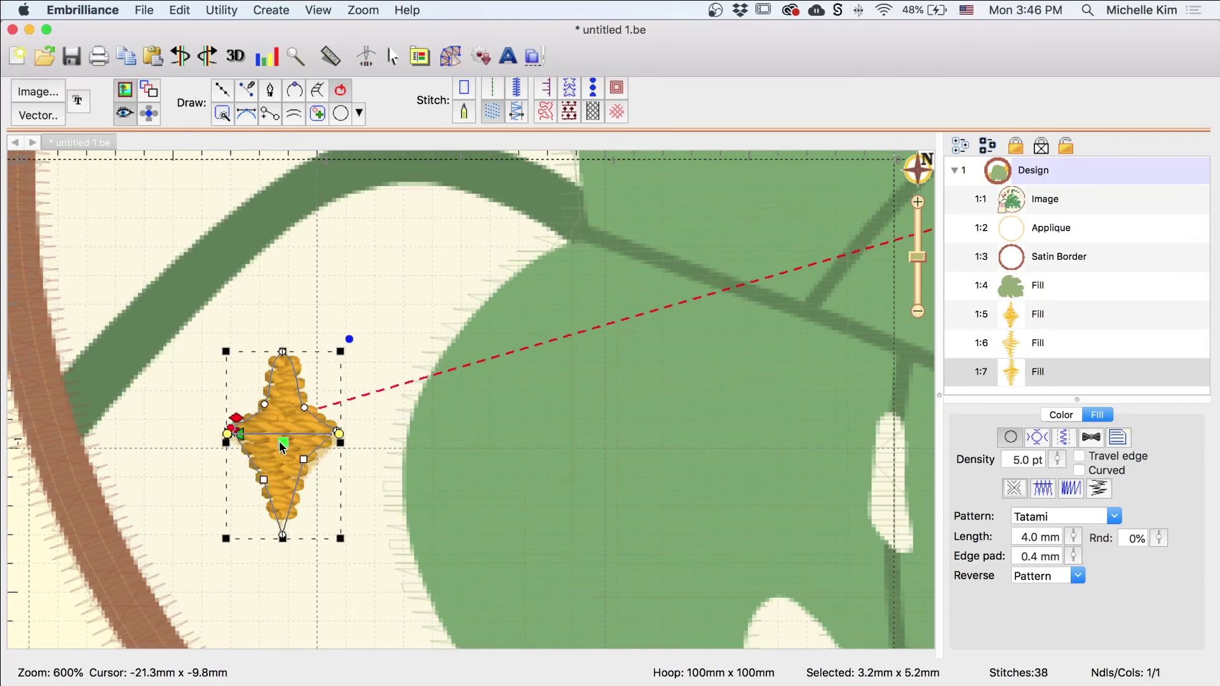
drag(264, 480, 267, 474)
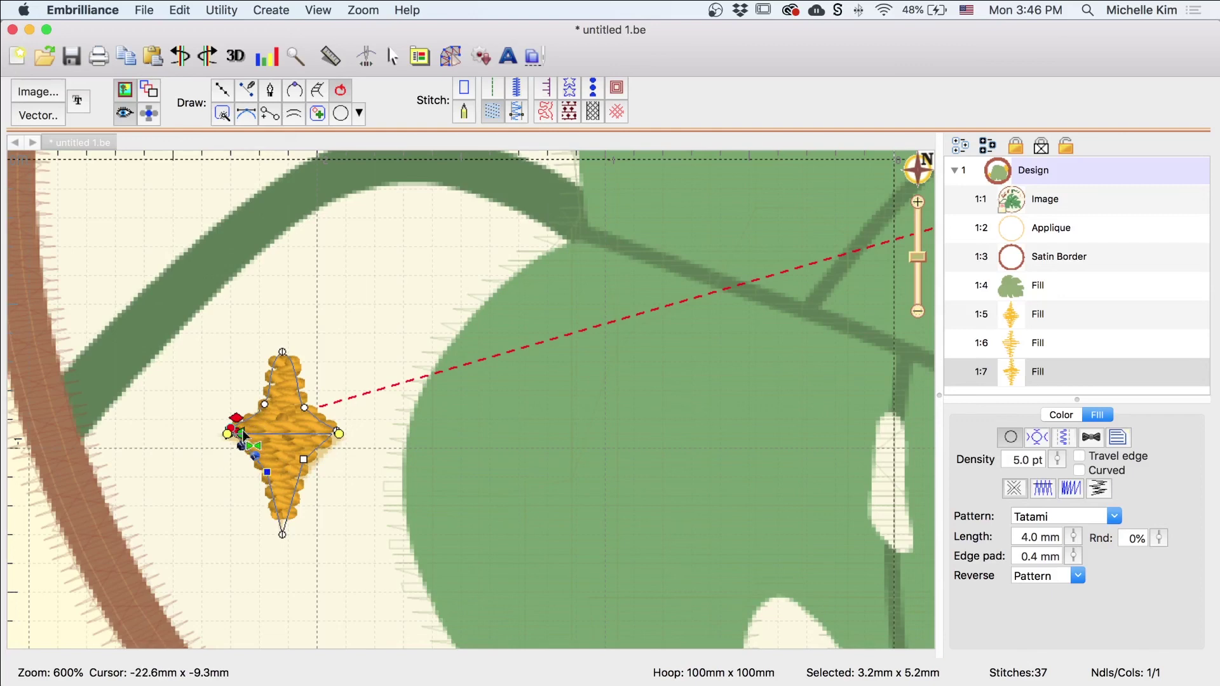
Move the duplicated star's start and stop points to its upper tip
mouse_move(244, 436)
mouse_down()
mouse_move(285, 414)
mouse_move(365, 414)
mouse_move(296, 323)
mouse_up()
drag(236, 418, 283, 348)
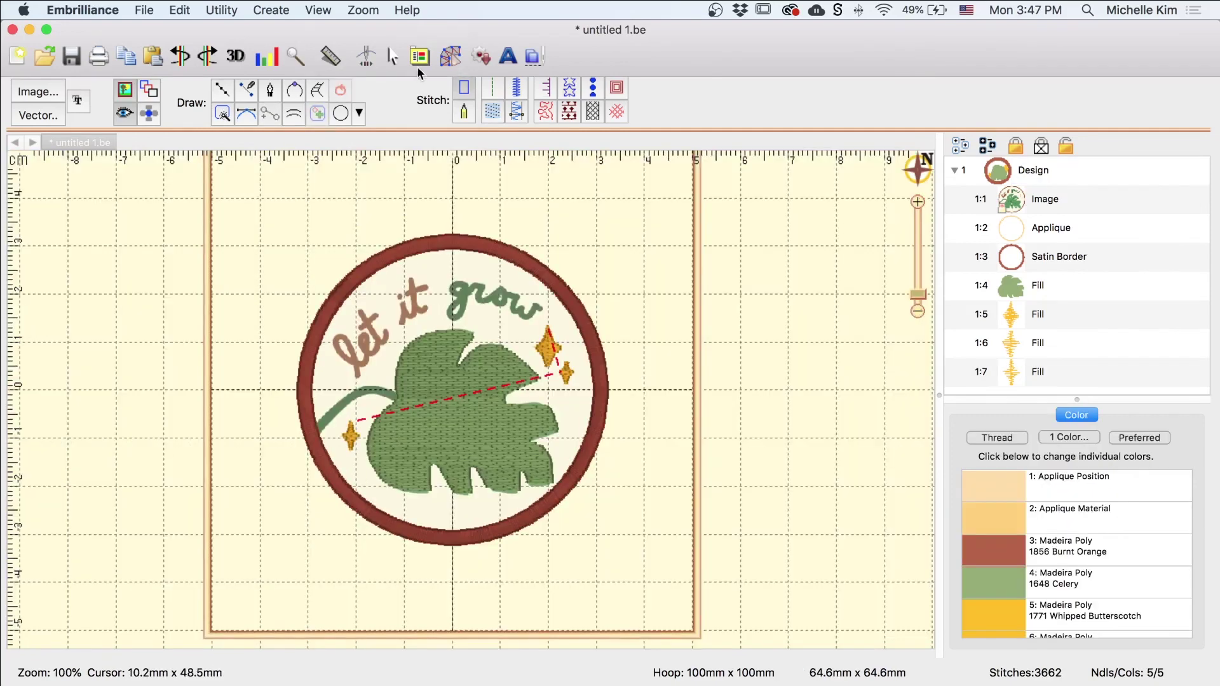
Turn off the jump stitch display and hide the stitches to expose the background image
click(317, 9)
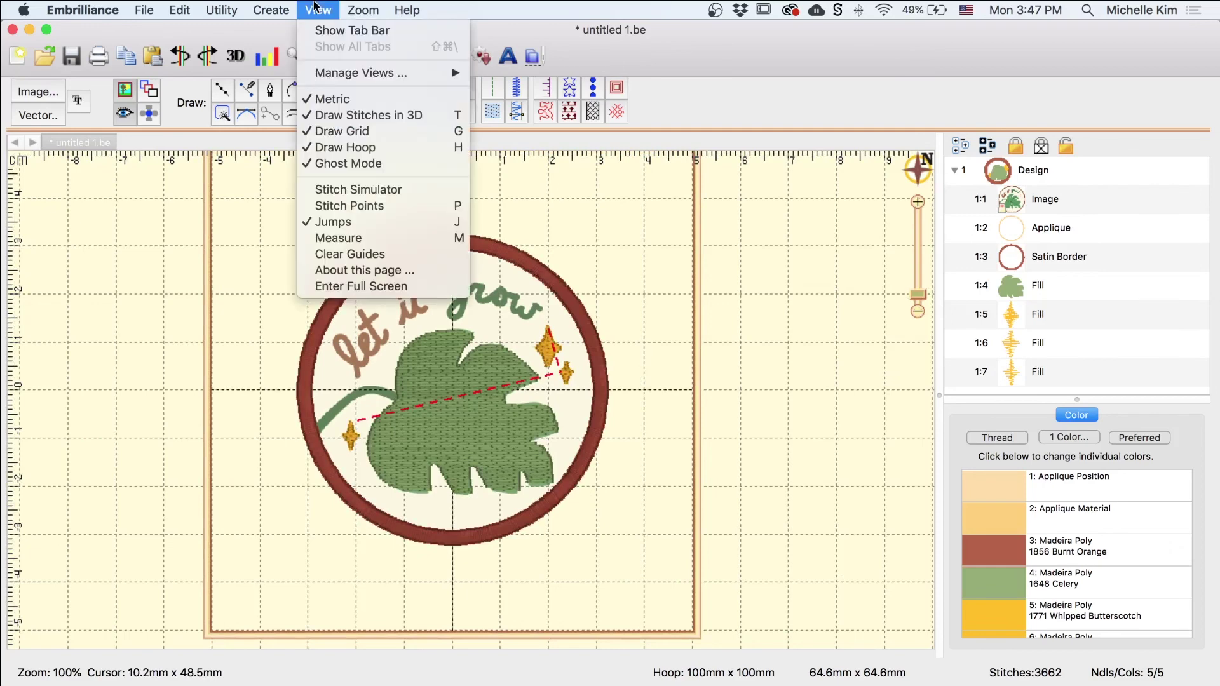
click(356, 221)
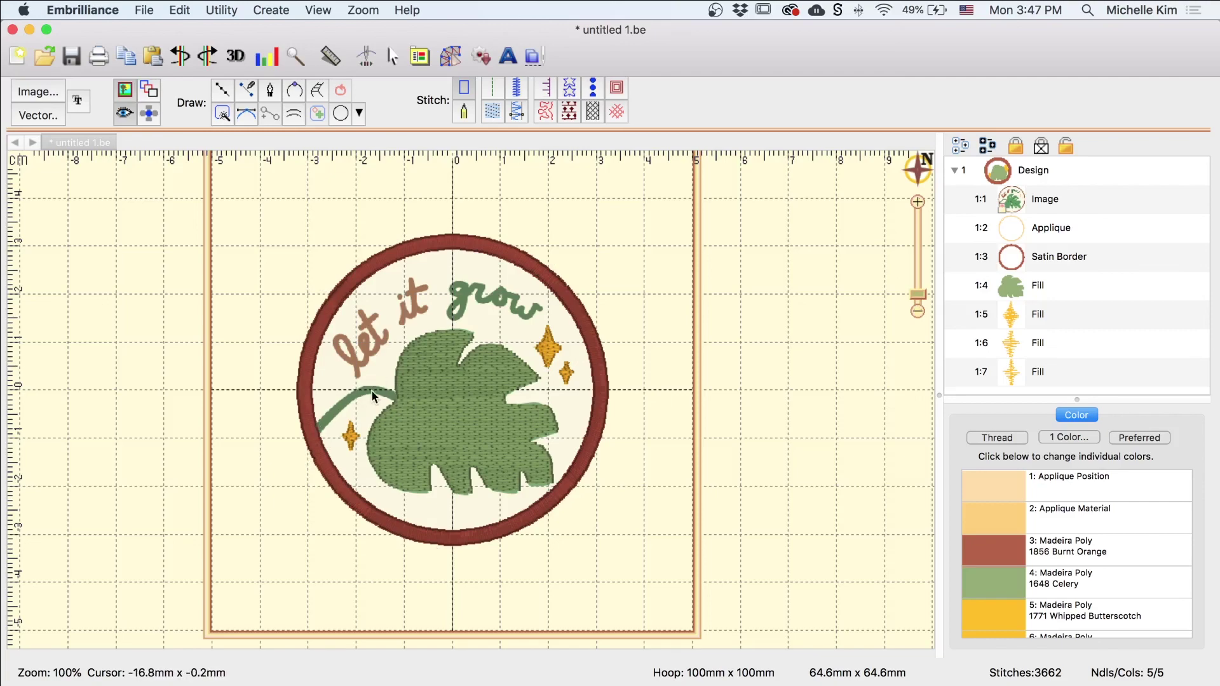
click(124, 113)
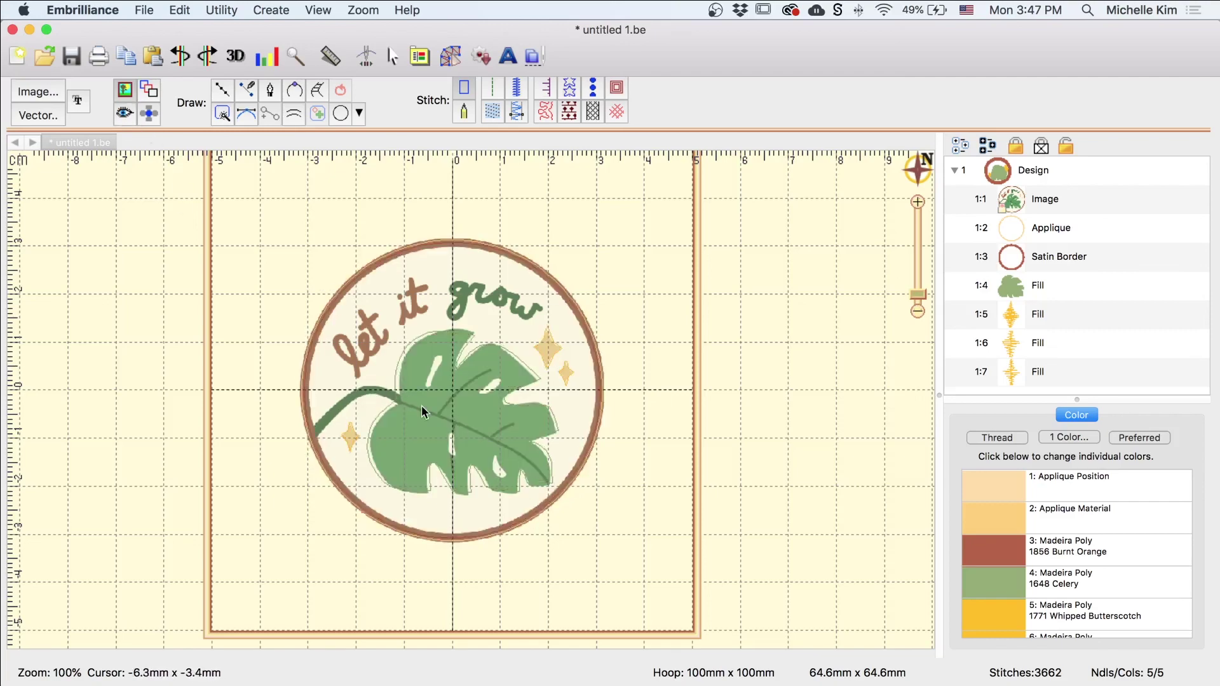